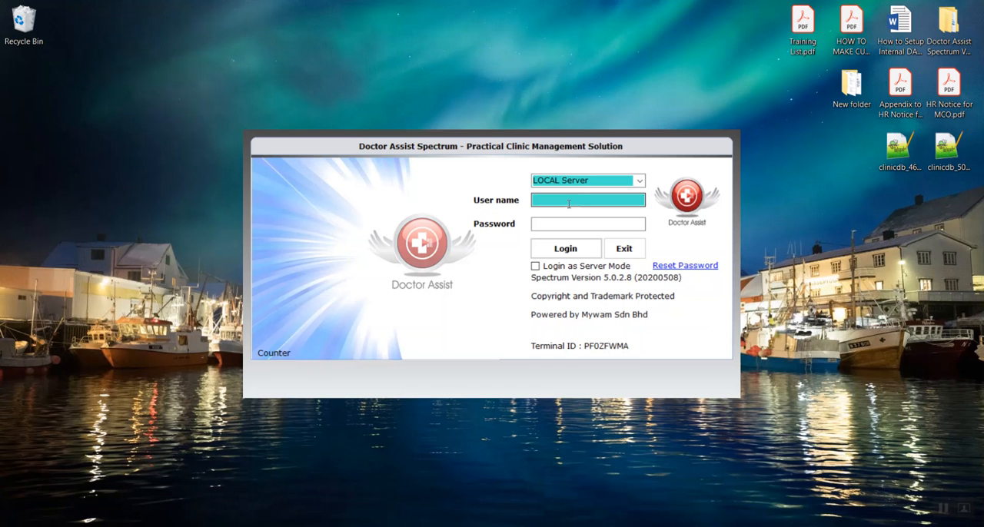
Step: Log in as admin with the account password on the LOCAL Server and continue past the account information
type("adm")
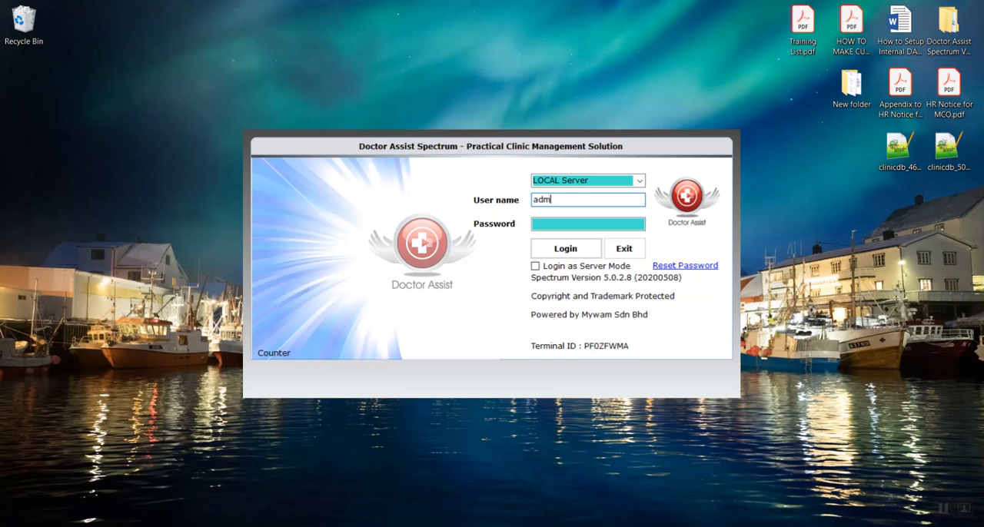
type("in*****")
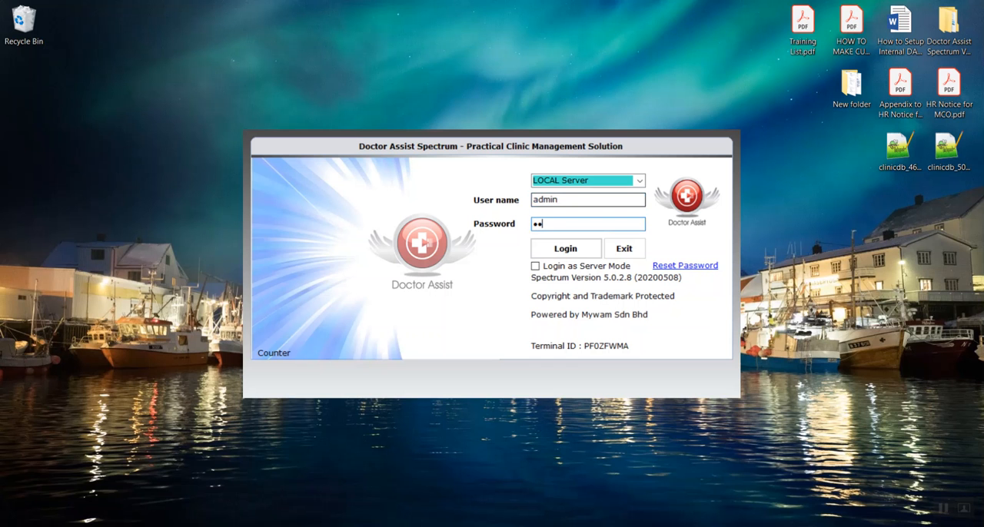
type("***")
key("Return")
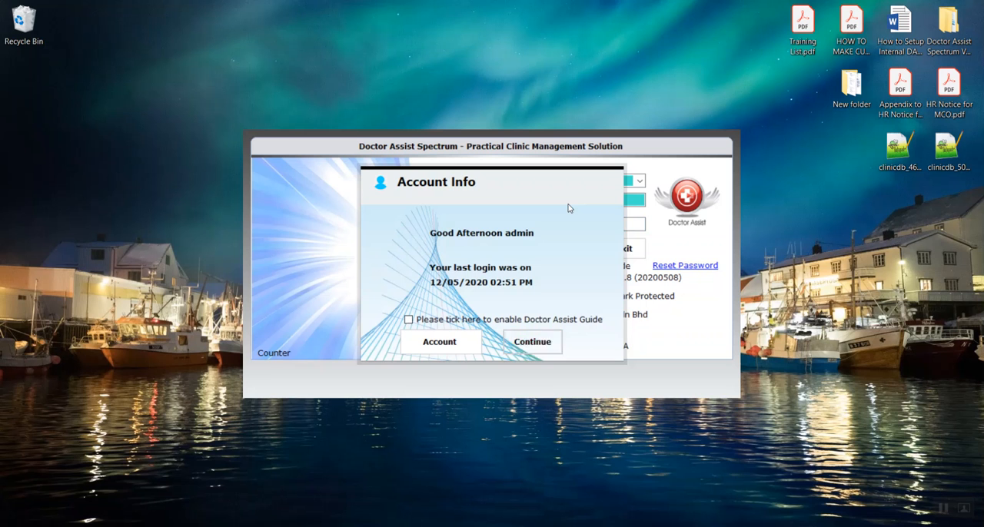
left_click(543, 344)
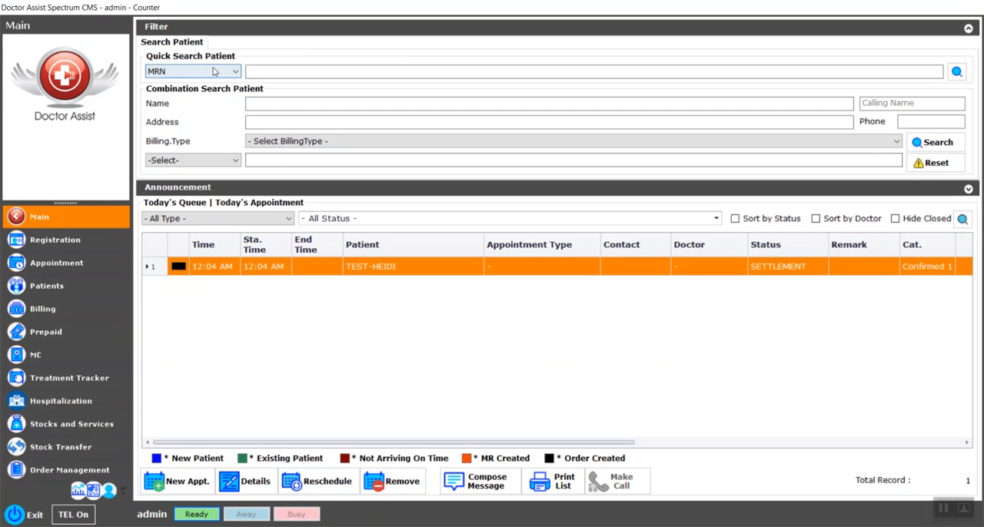
left_click(266, 103)
left_click(233, 160)
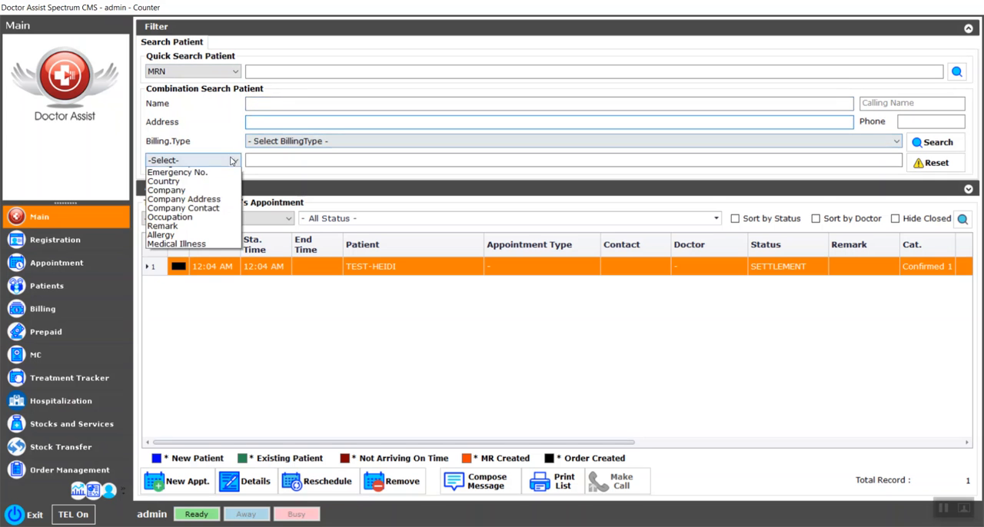
left_click(166, 173)
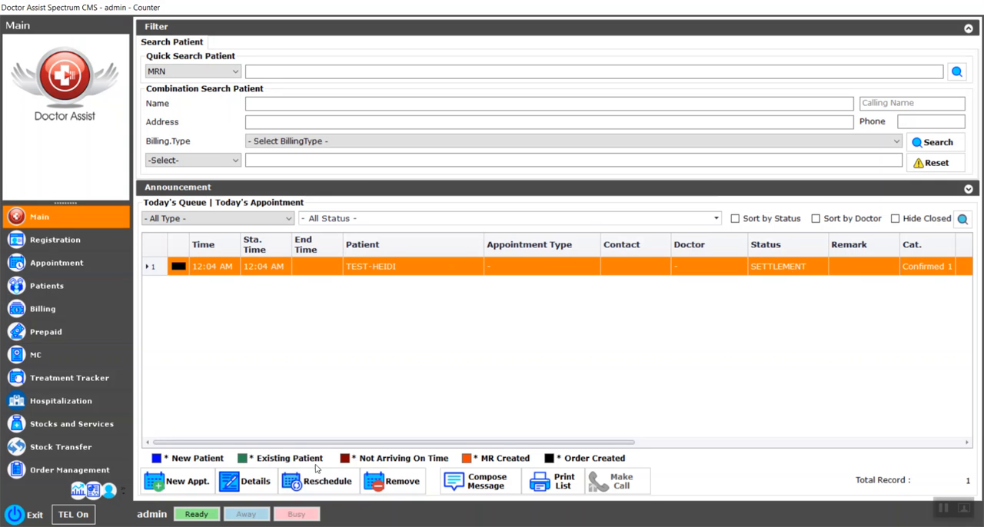
Step: Start a new appointment as a new patient registration and enter the patient's name and mobile number
left_click(178, 487)
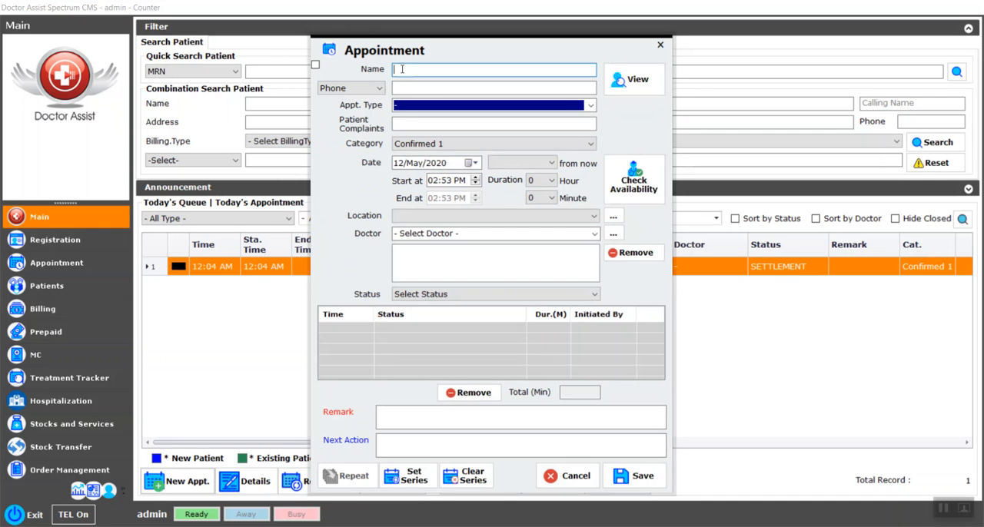
left_click(315, 66)
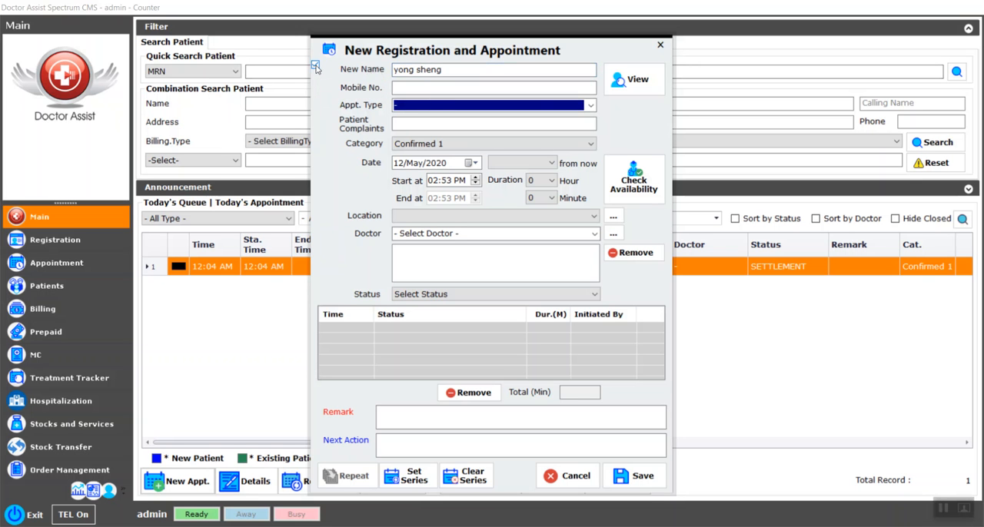
left_click(419, 88)
Step: Set the appointment type to CHECK UP and the start time to 03:30 PM, and save the appointment
left_click(484, 105)
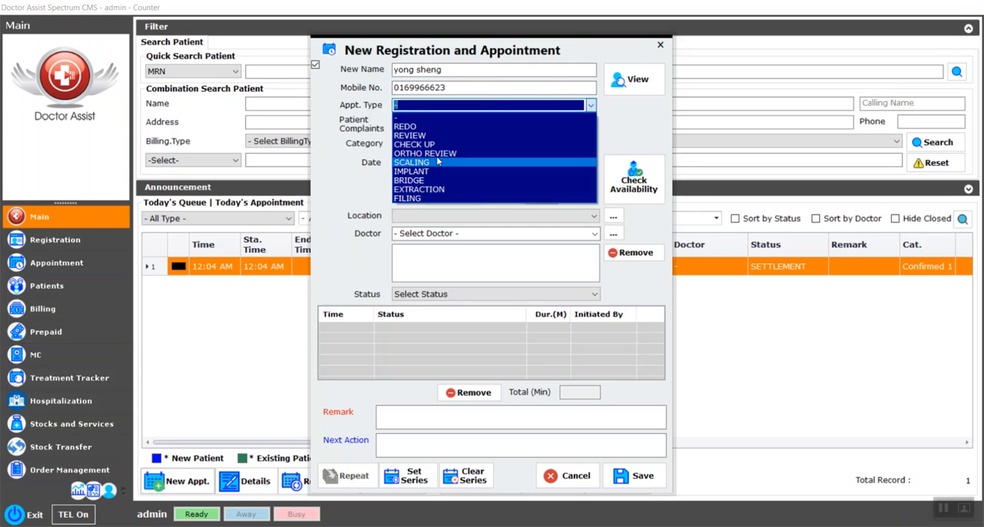
left_click(415, 145)
left_click(435, 181)
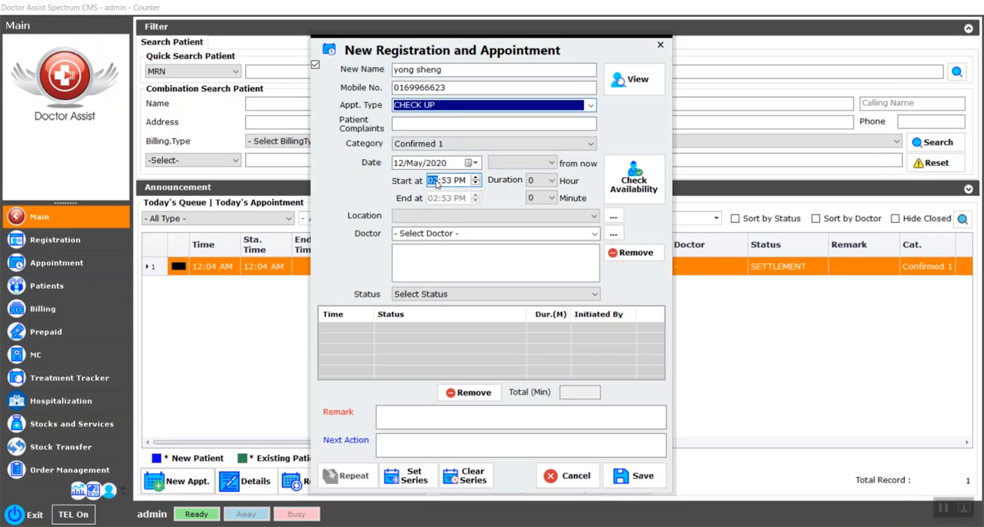
type("3:30")
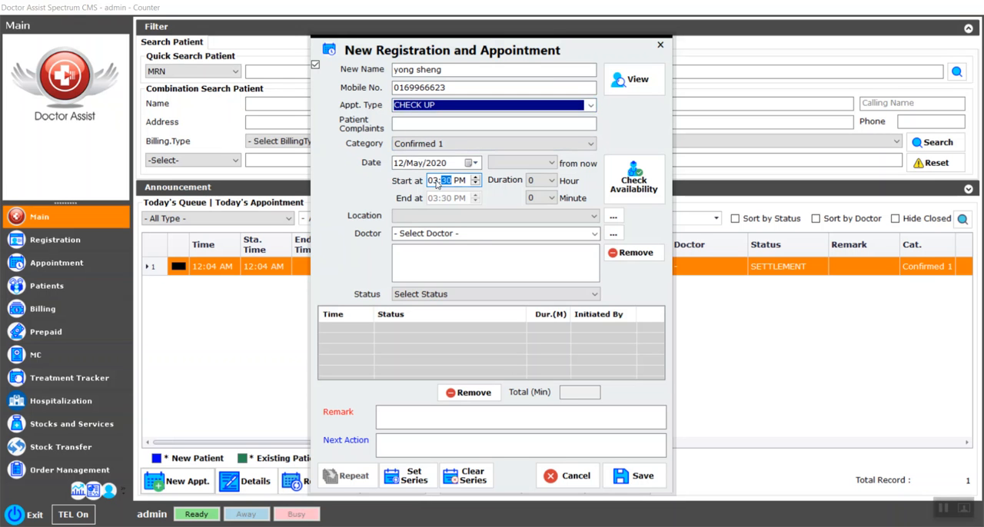
left_click(641, 477)
left_click(529, 316)
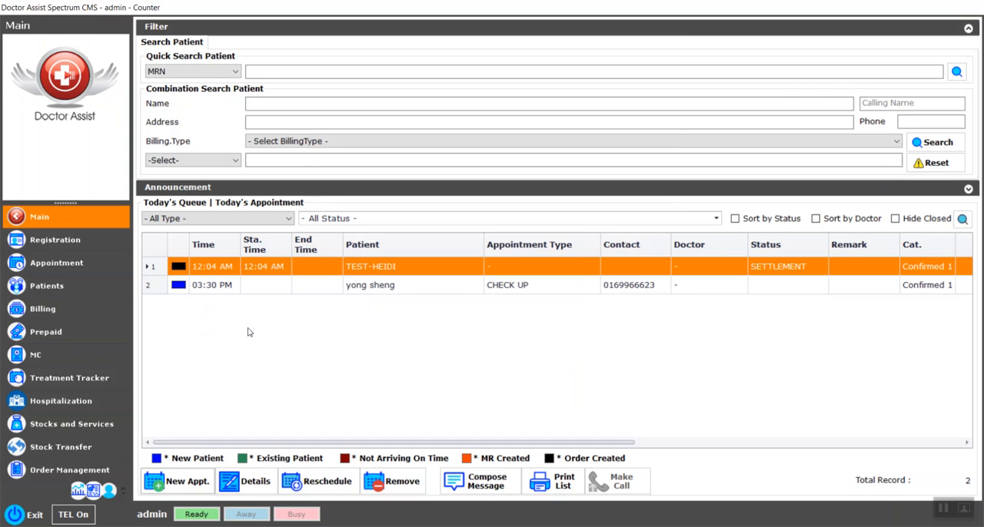
Step: Set the status of the 03:30 PM check-up appointment in today's queue to WAITING
left_click(279, 289)
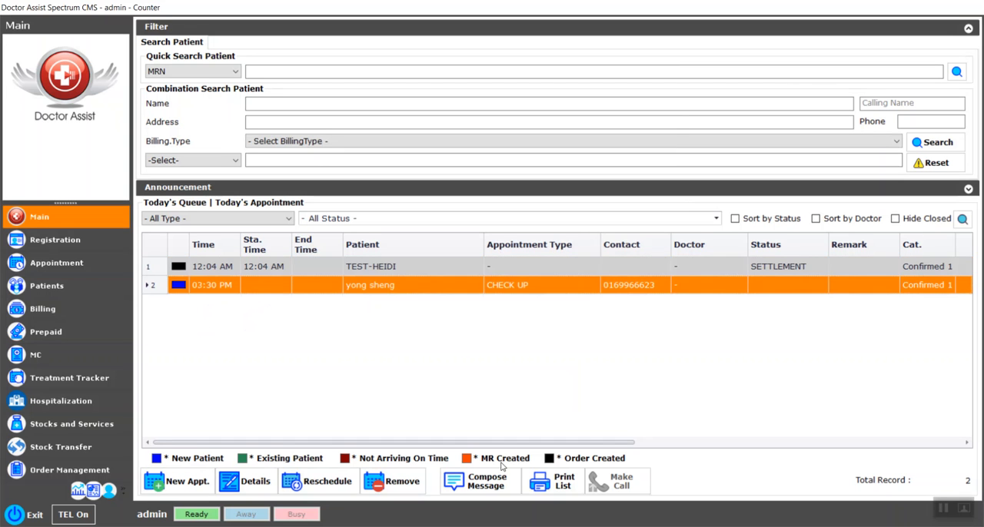
left_click_drag(525, 443, 642, 439)
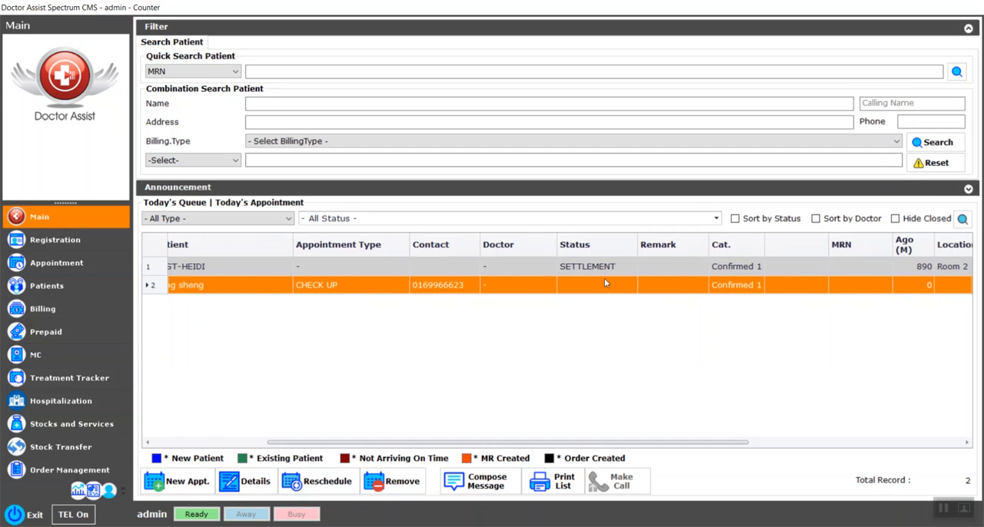
left_click_drag(620, 442, 469, 446)
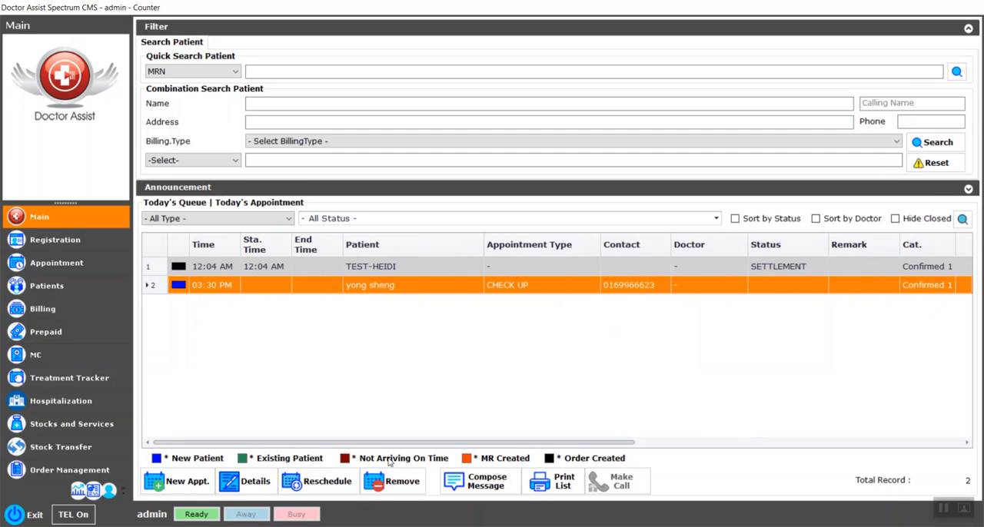
right_click(400, 290)
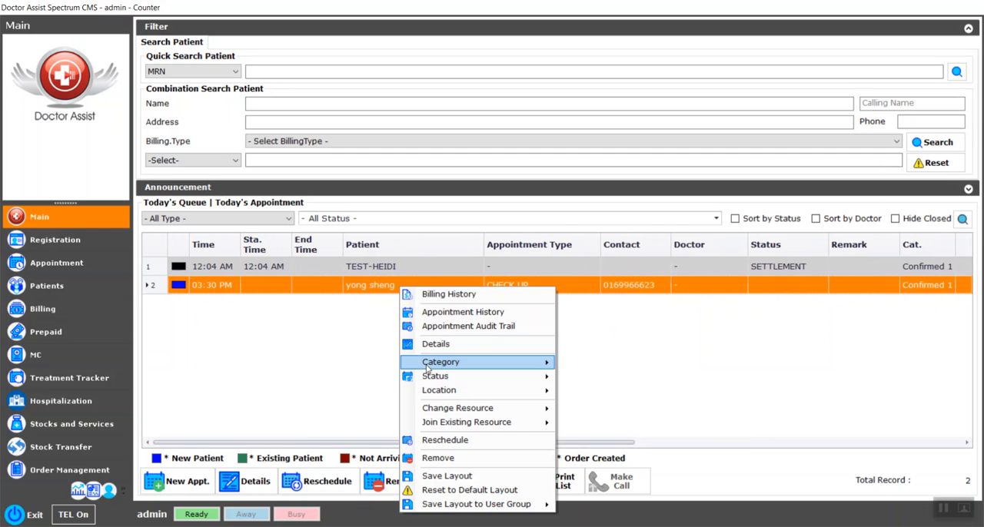
mouse_move(434, 377)
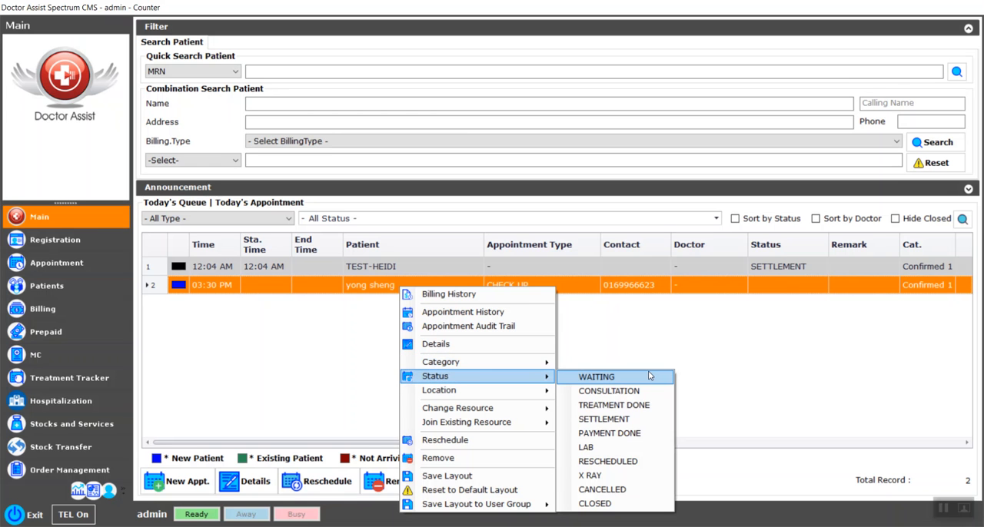
left_click(651, 376)
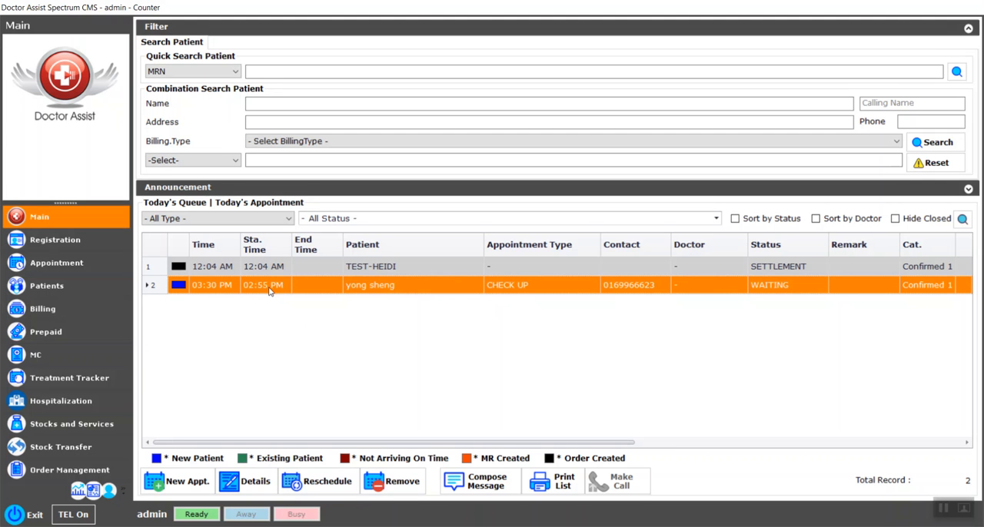
Step: Open the waiting patient's record and examine the contact, address and other detail sections and the additional record actions
double_click(381, 288)
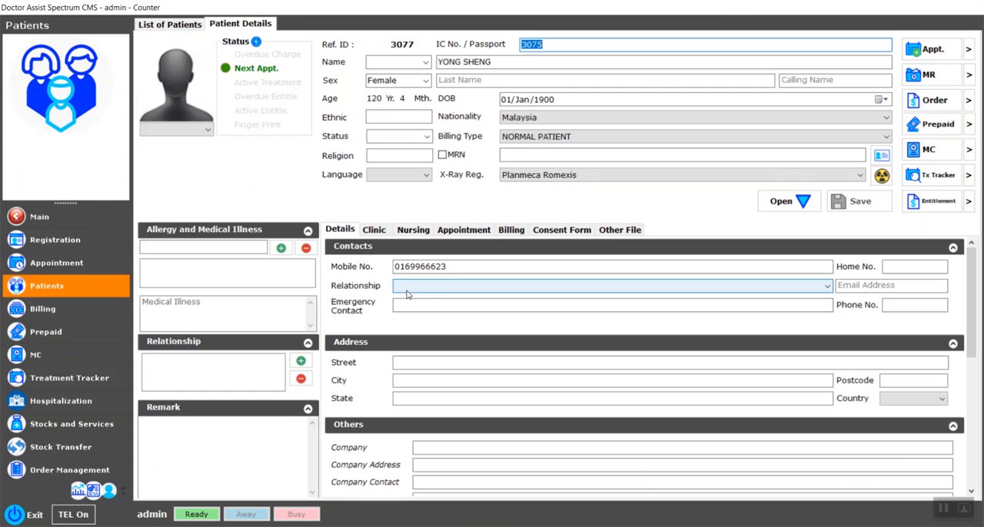
left_click(374, 231)
left_click(342, 230)
left_click(415, 363)
scroll(415, 364, "down", 3)
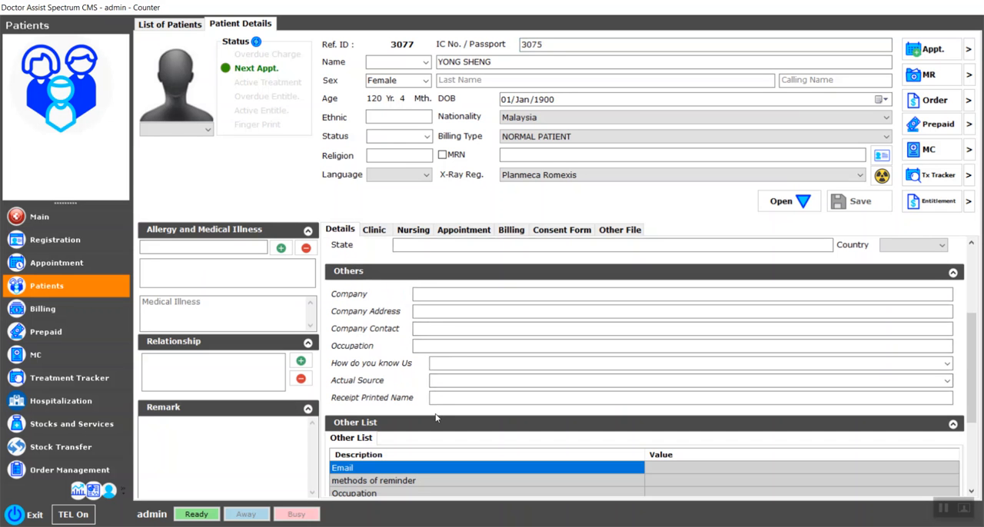
scroll(421, 410, "up", 3)
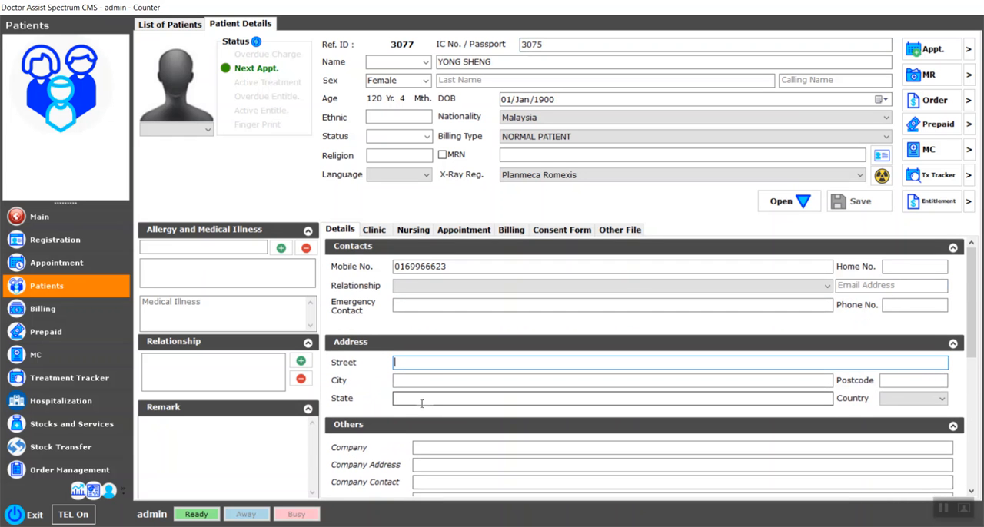
left_click(799, 202)
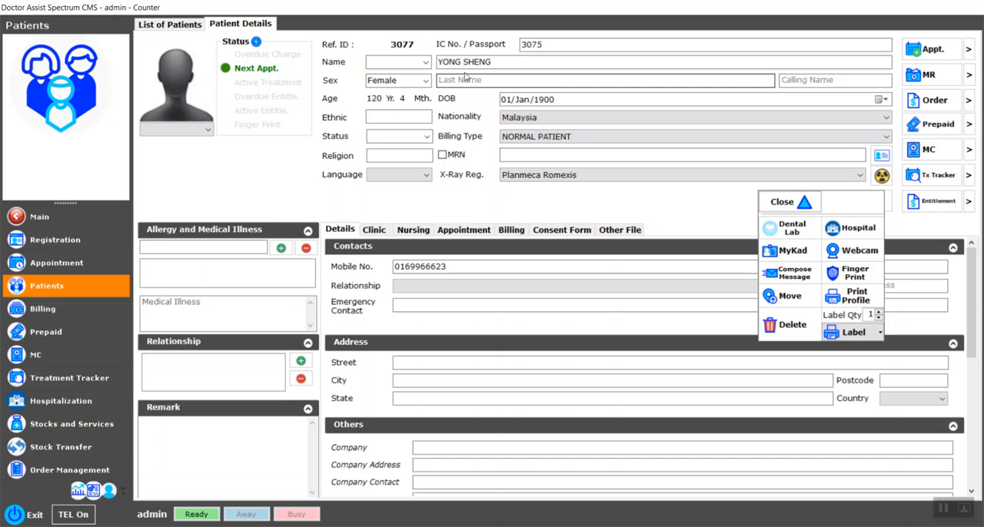
left_click(546, 100)
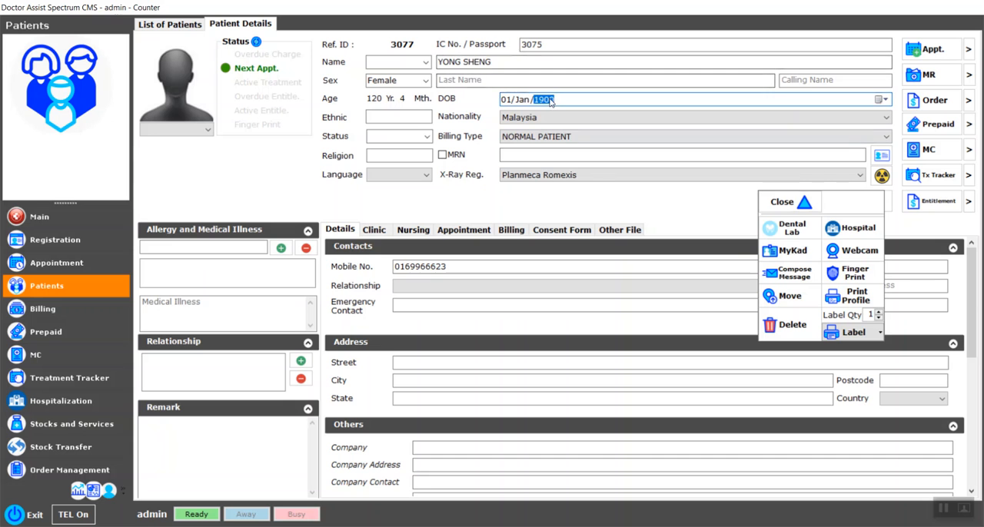
left_click(804, 205)
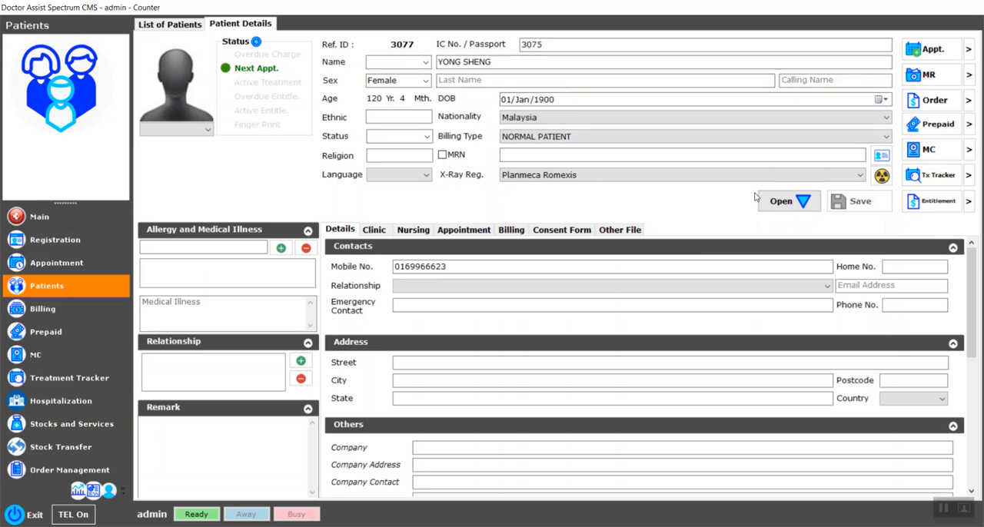
Step: Enter the patient's date of birth and save the updated patient details
left_click(548, 99)
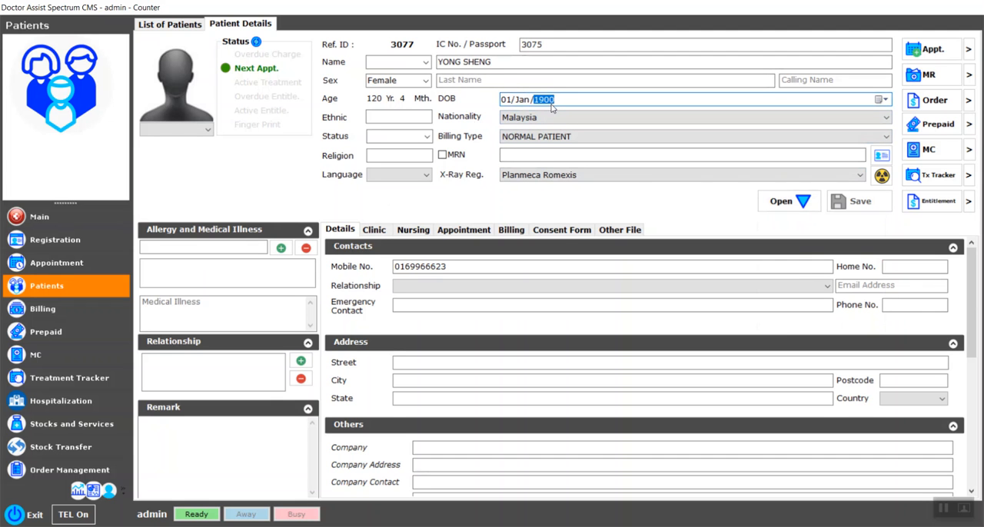
type("1992")
left_click(524, 104)
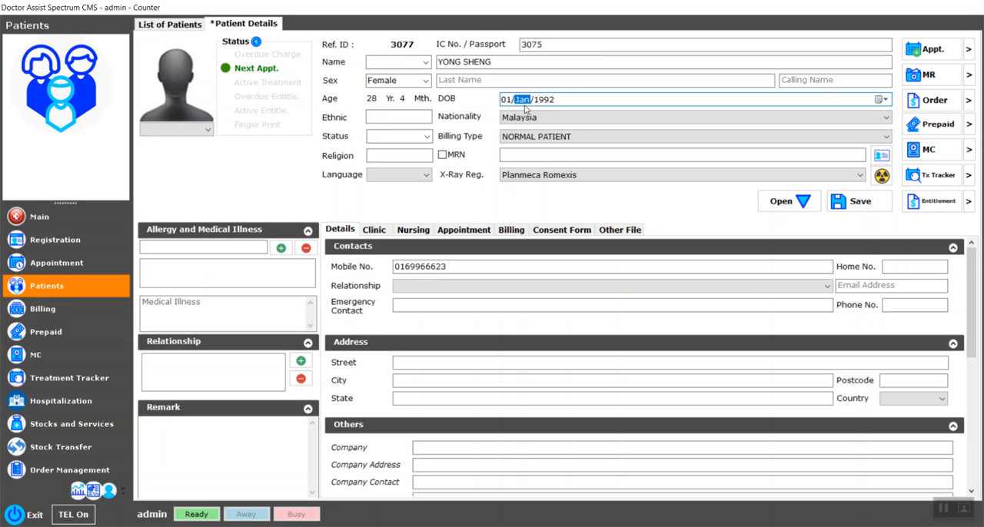
type("8")
left_click(564, 138)
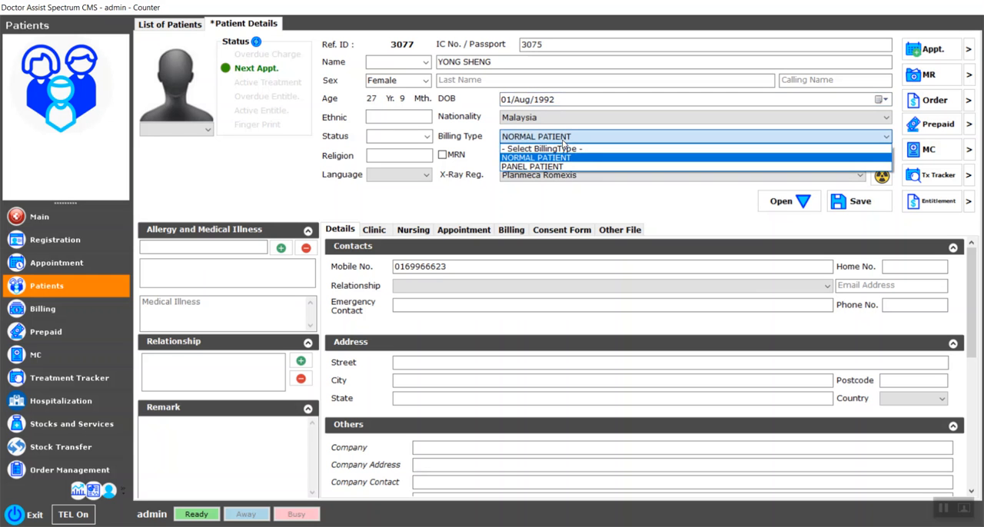
left_click(563, 140)
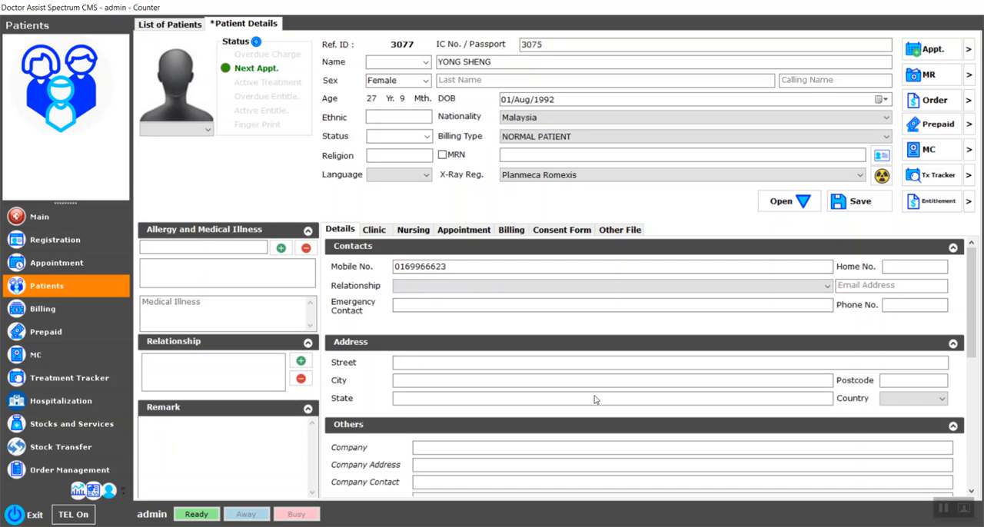
scroll(595, 399, "down", 3)
left_click(841, 203)
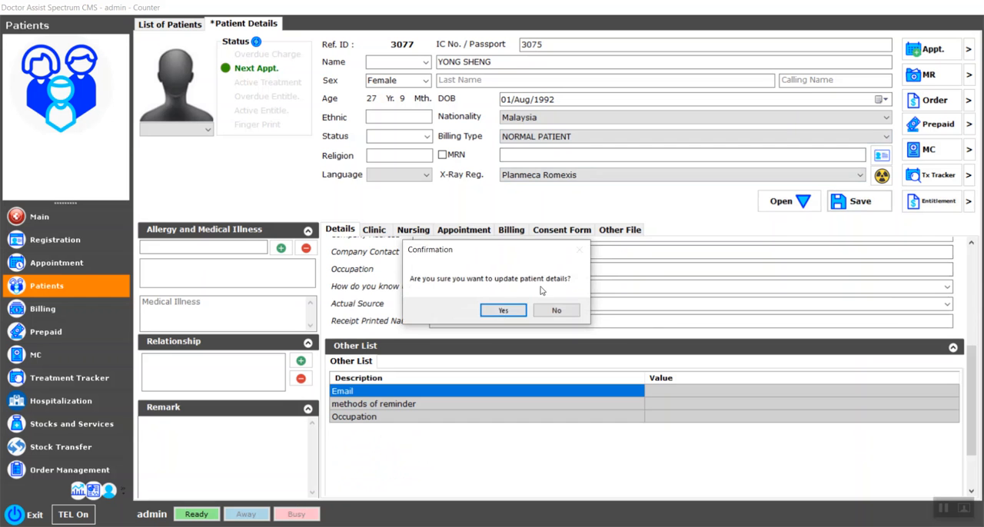
left_click(503, 311)
left_click(571, 317)
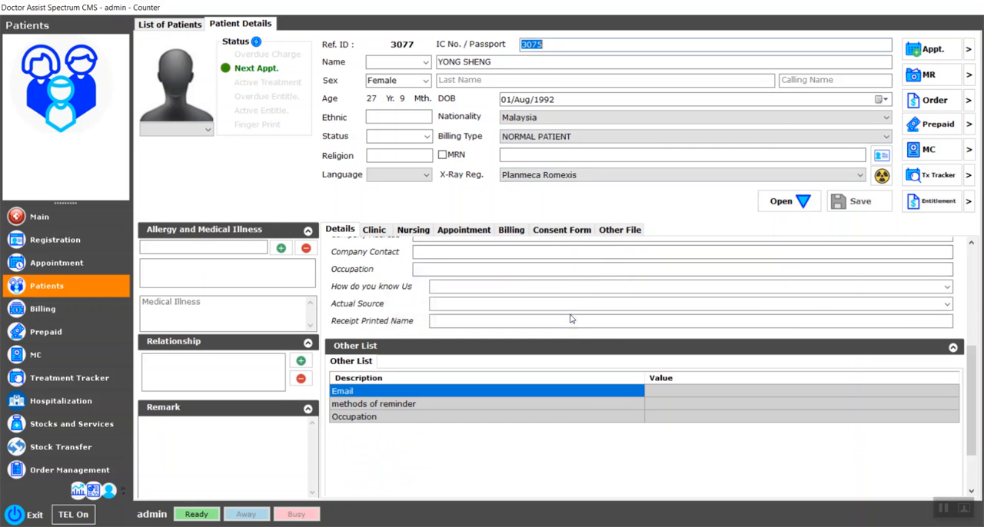
Step: Return to today's queue and assign the first listed doctor as the resource for the waiting check-up appointment
left_click(55, 222)
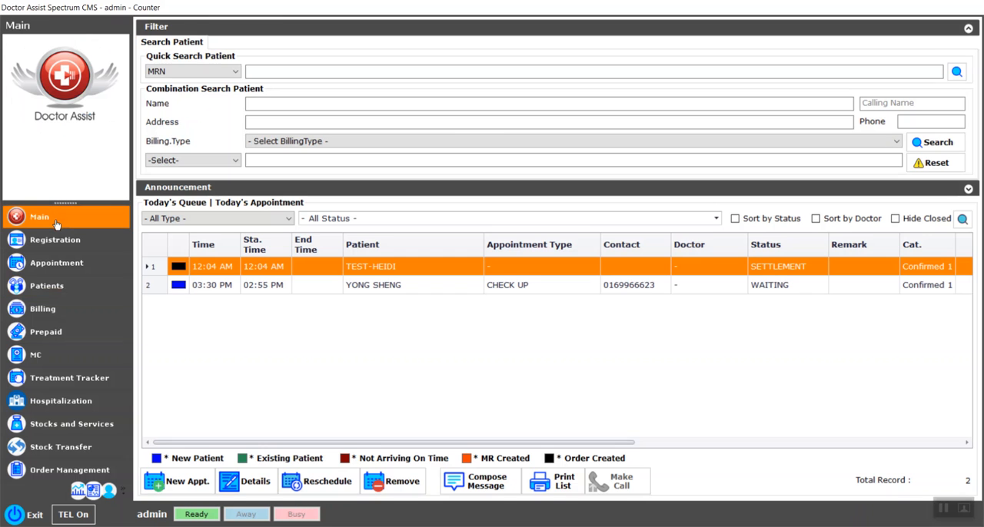
left_click(404, 286)
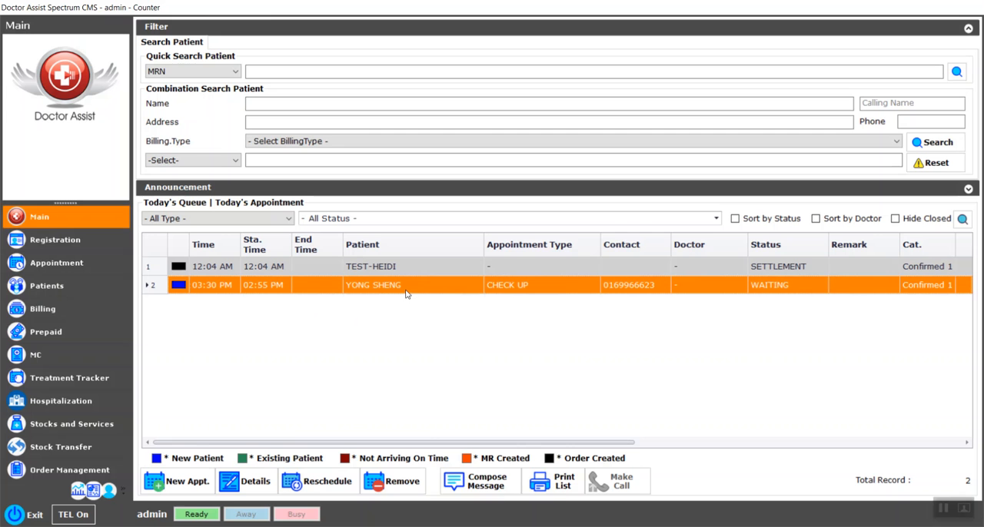
right_click(408, 287)
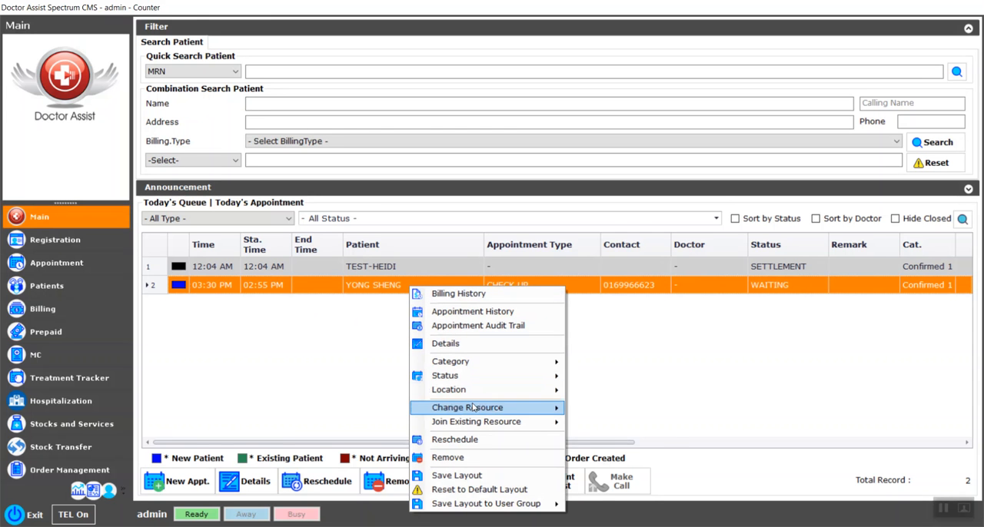
mouse_move(473, 408)
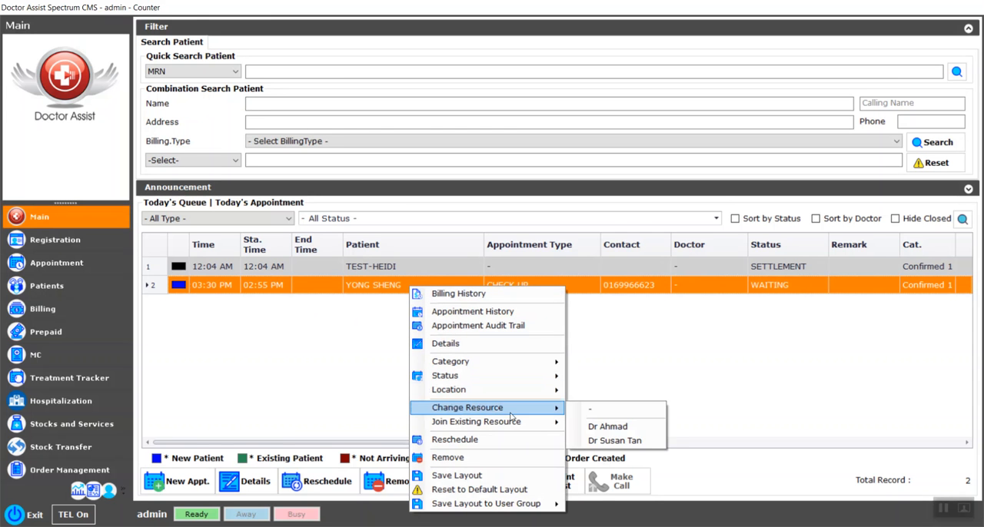
left_click(596, 429)
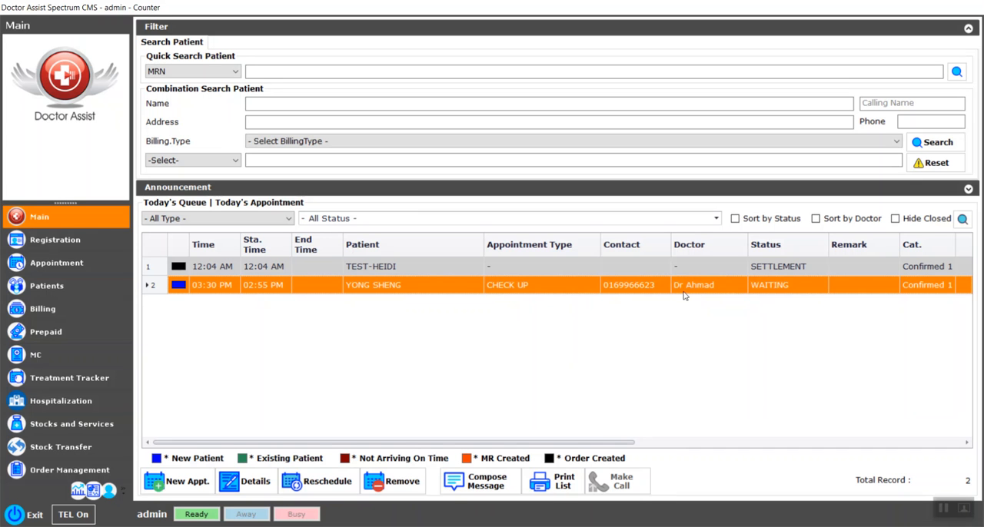
Step: Open the waiting check-up patient's record, review the contact and address details, and create a new clinic visit note
double_click(398, 290)
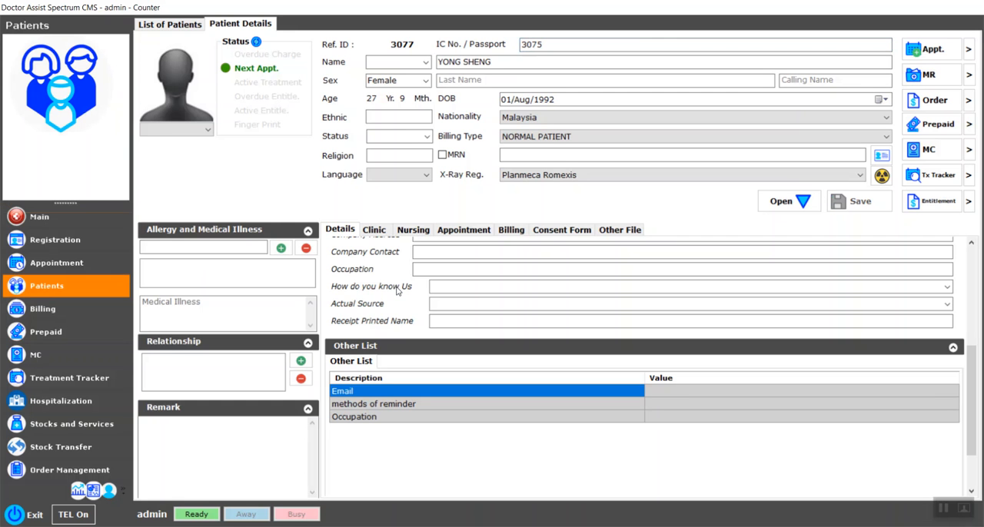
left_click_drag(973, 360, 965, 252)
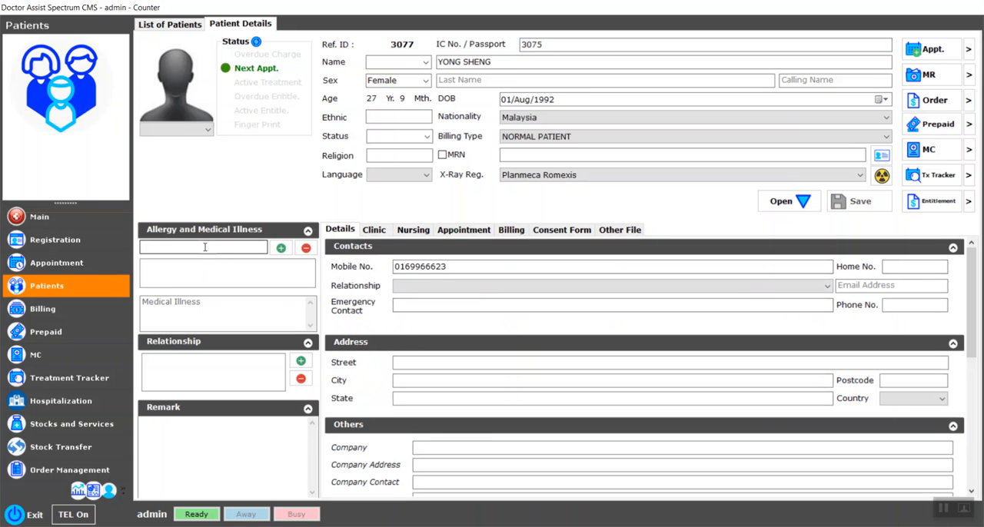
left_click(375, 230)
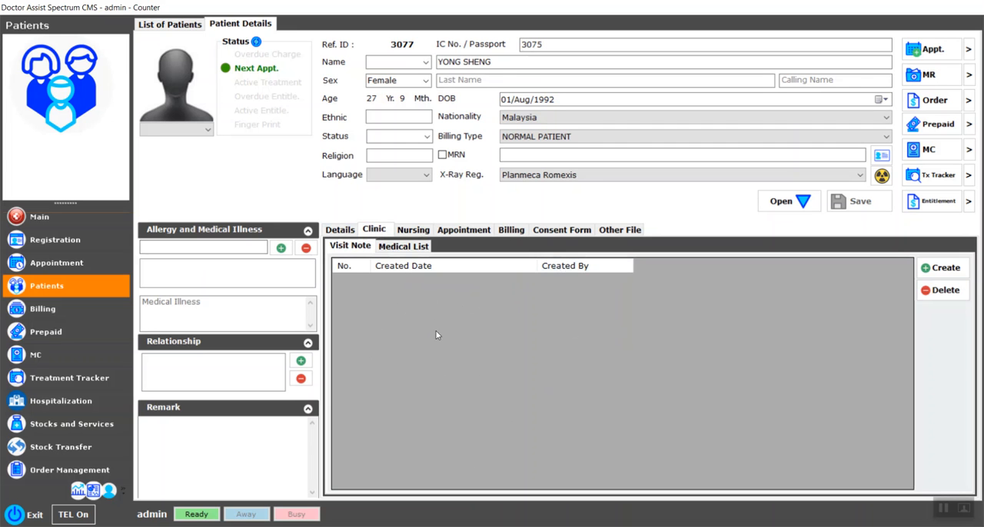
left_click(964, 271)
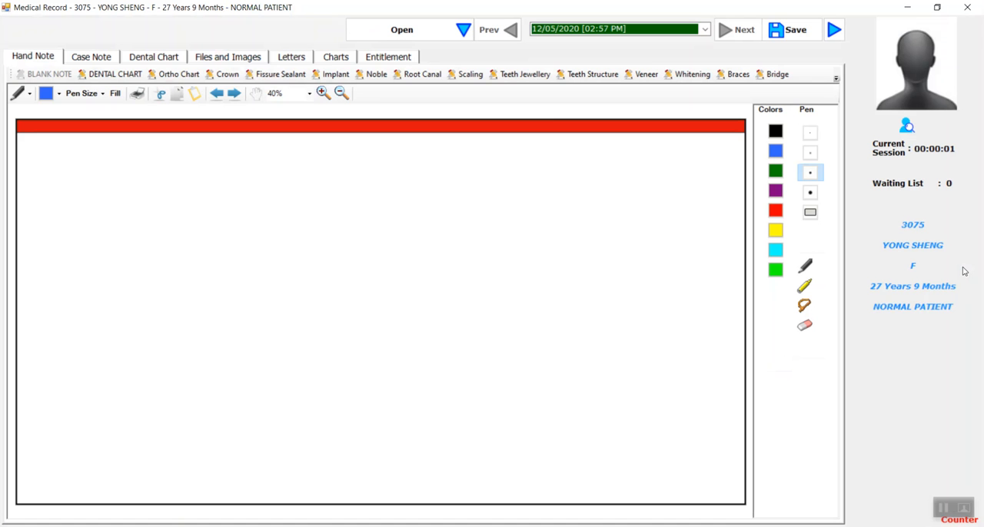
Step: View the patient's check-up appointment details from the medical record and close them without changes
left_click(454, 32)
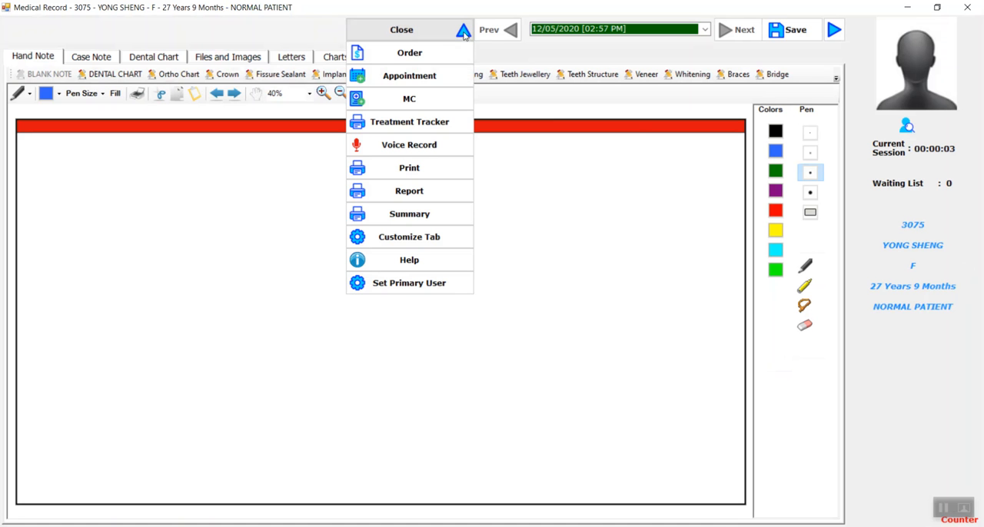
left_click(444, 74)
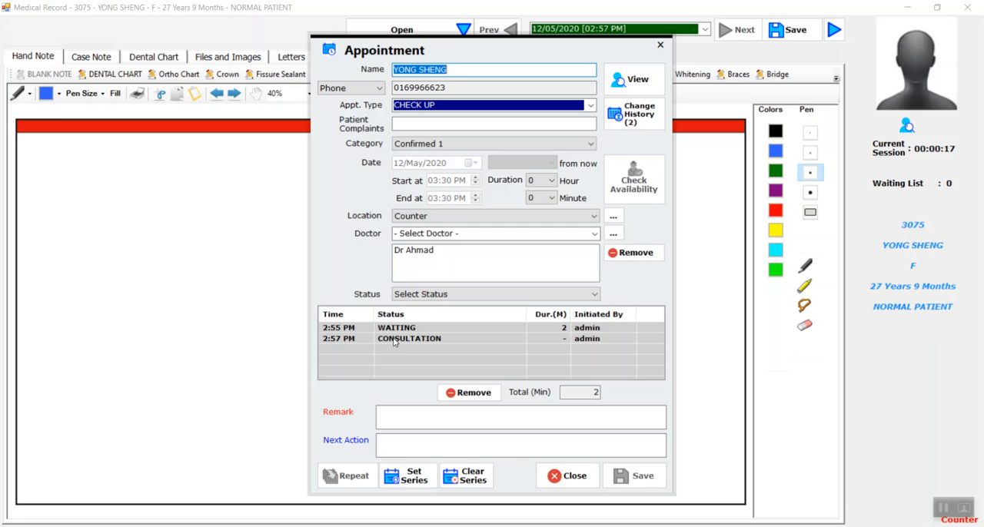
left_click(660, 45)
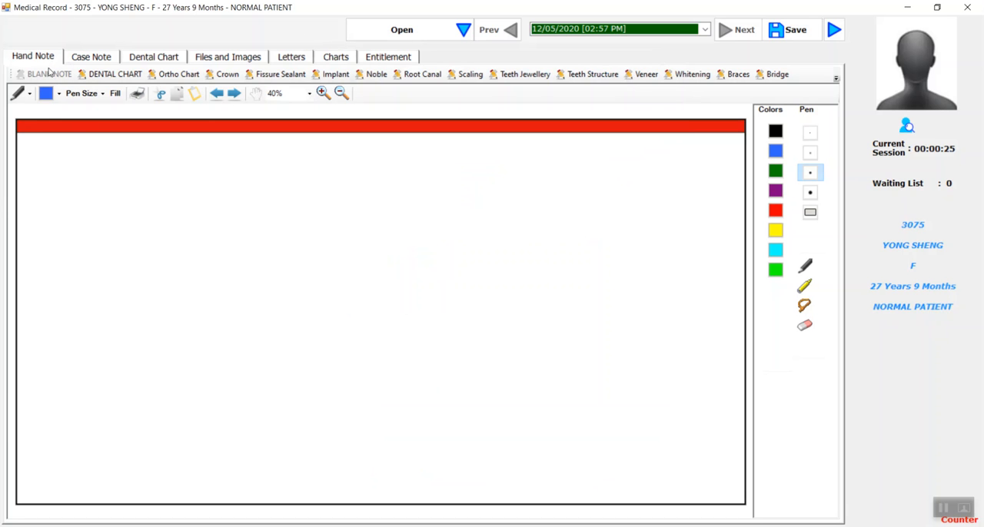
Step: Browse the hand note templates, including Dental Chart, Ortho Chart, Crown, Fissure Sealant, Implant and Teeth Jewellery
left_click(115, 76)
left_click(170, 77)
left_click(225, 75)
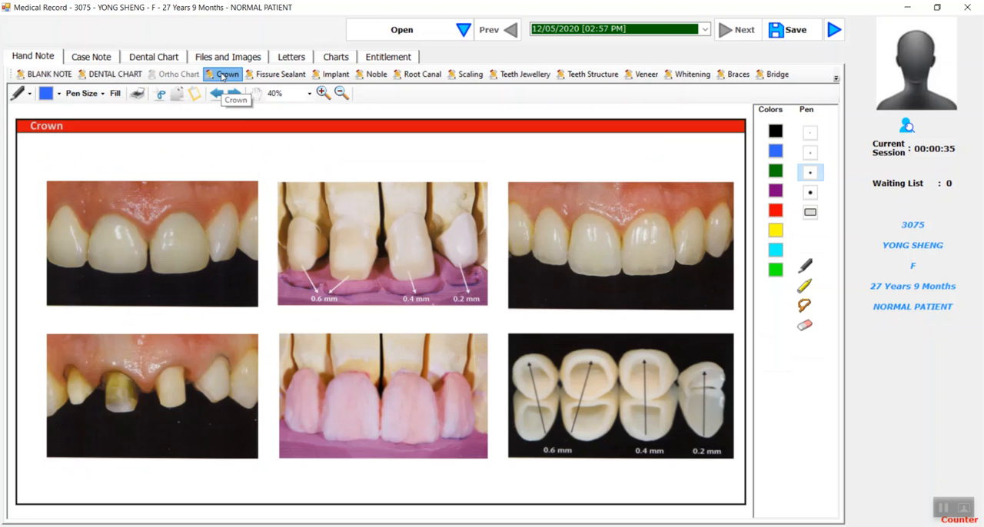
left_click(291, 76)
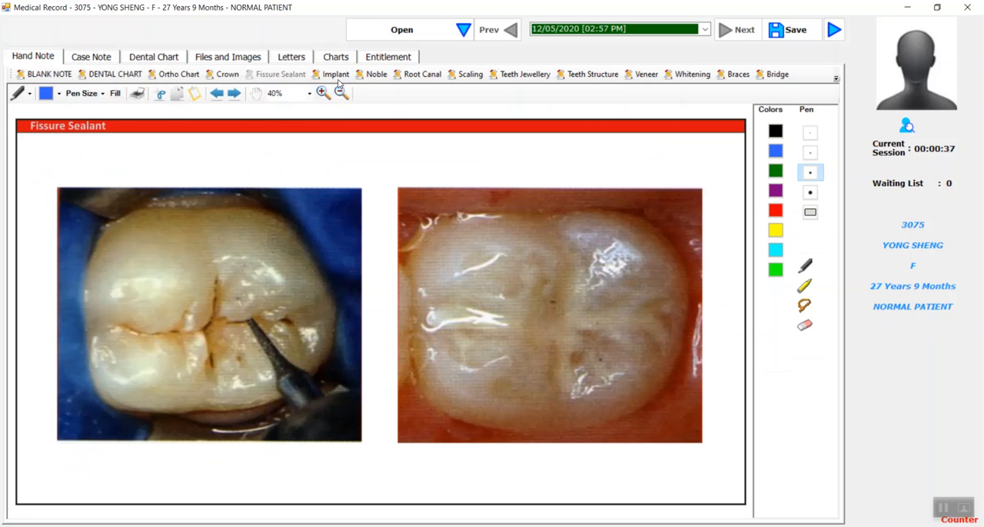
left_click(332, 74)
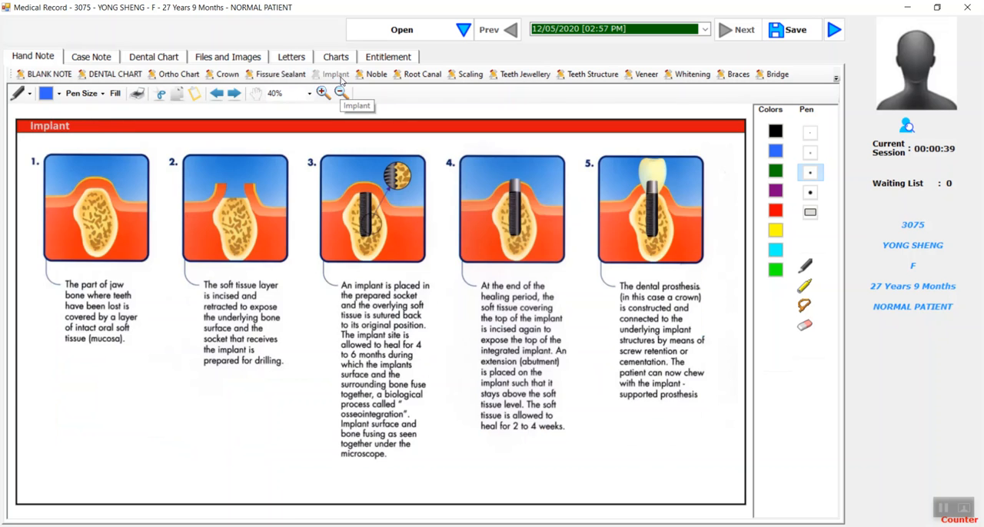
left_click(525, 75)
Step: Enter "dizzy.. pain.." as the history in the patient's case note
left_click(90, 58)
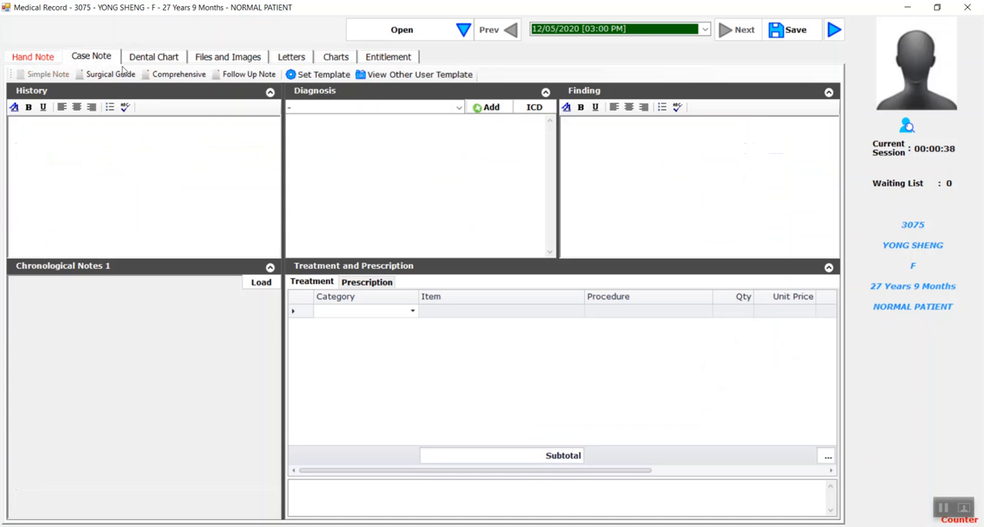
left_click(97, 140)
type("dizzy...")
type(" teeth")
key("BackSpace")
key("BackSpace")
key("BackSpace")
key("BackSpace")
key("BackSpace")
type("pain...")
Step: Look through the predefined diagnoses and enter "dds" as the diagnosis text in the case note
left_click(458, 108)
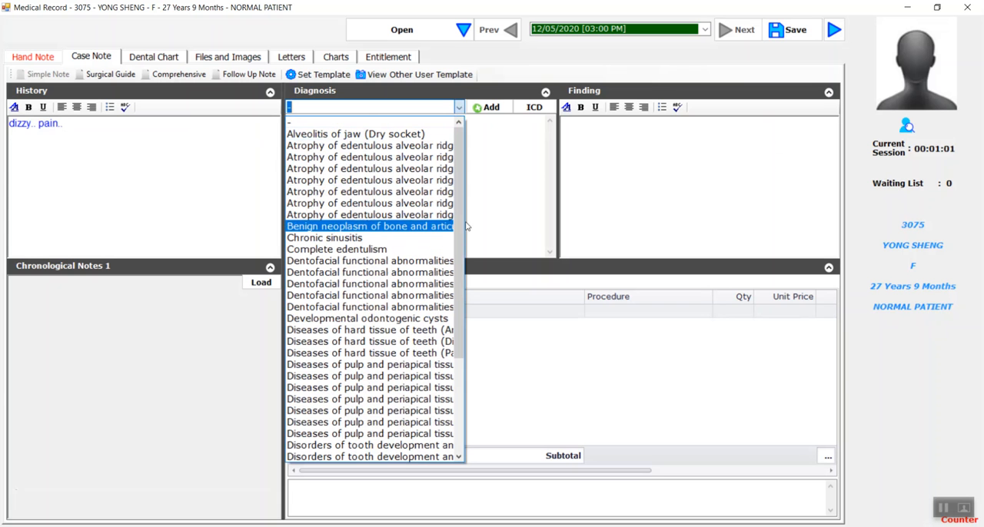
left_click_drag(457, 198, 456, 320)
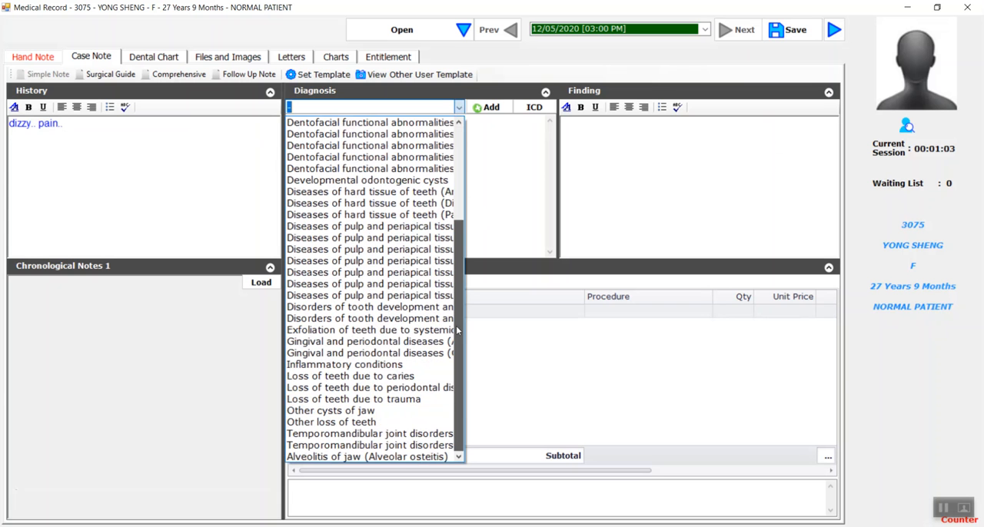
left_click(477, 145)
type("dds")
left_click(608, 156)
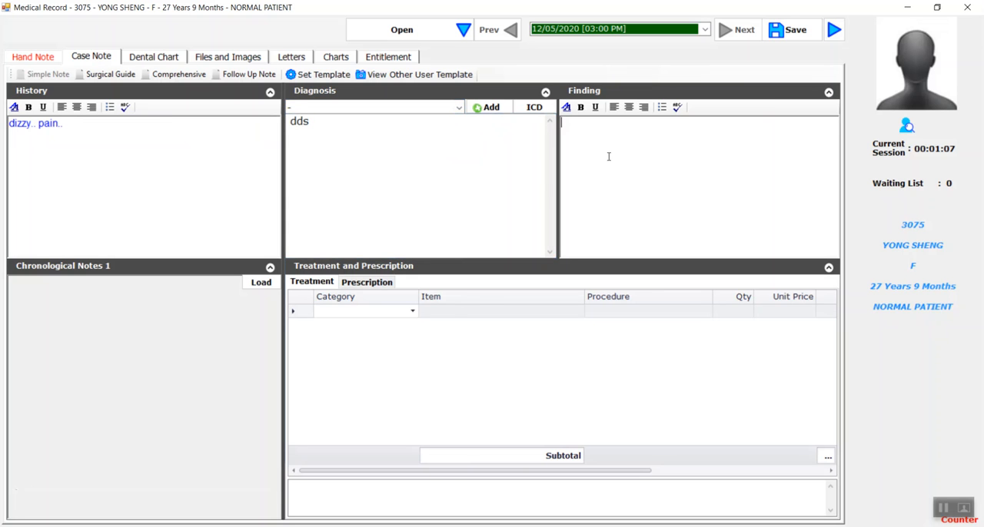
Step: Add a prescription item with category MEDICATION and item Paracetamol 250mg Syrup/ Bottle of 30ml
left_click(376, 286)
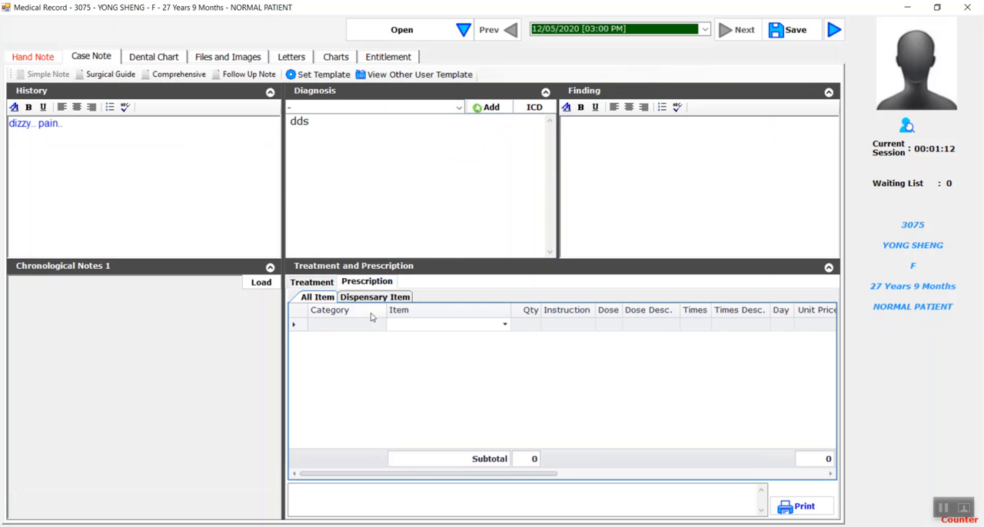
left_click(367, 324)
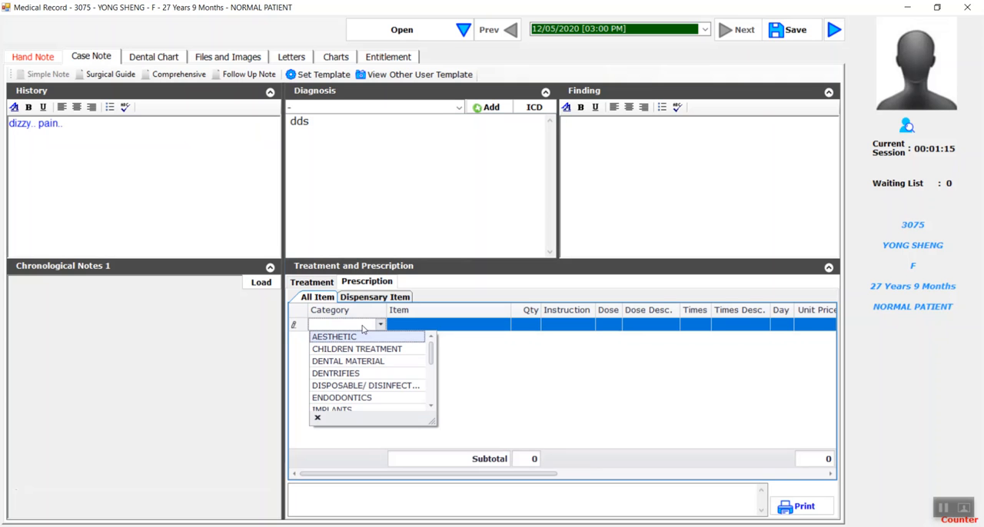
type("me")
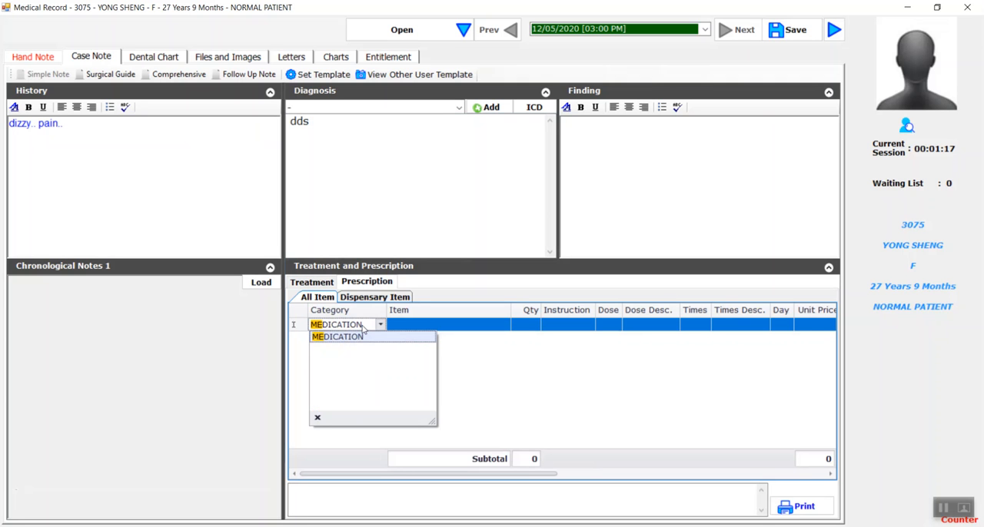
key("Return")
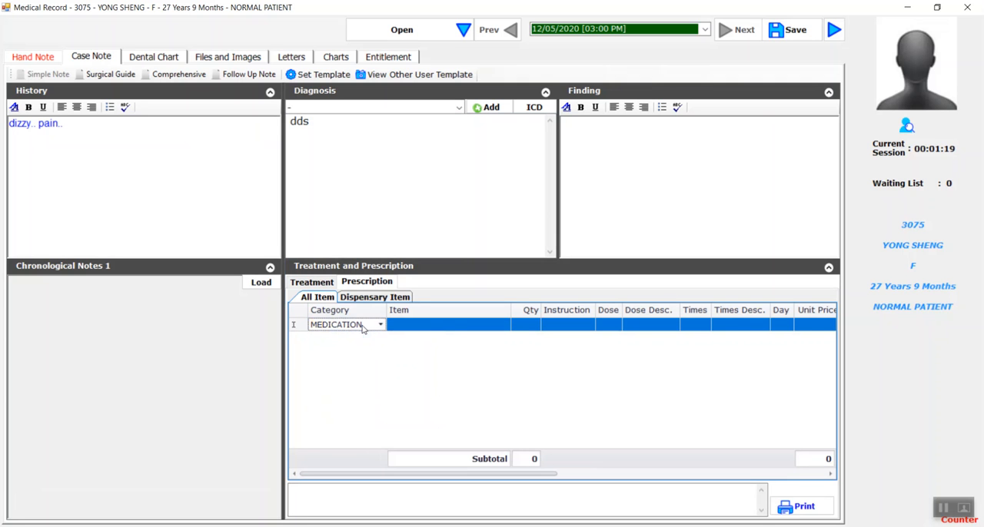
key("Tab")
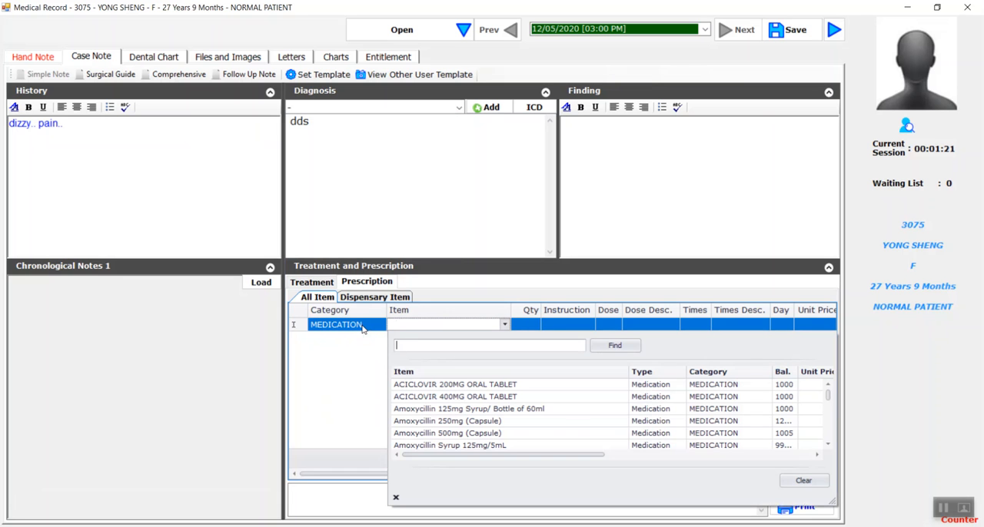
type("pa")
key("Down")
key("Down")
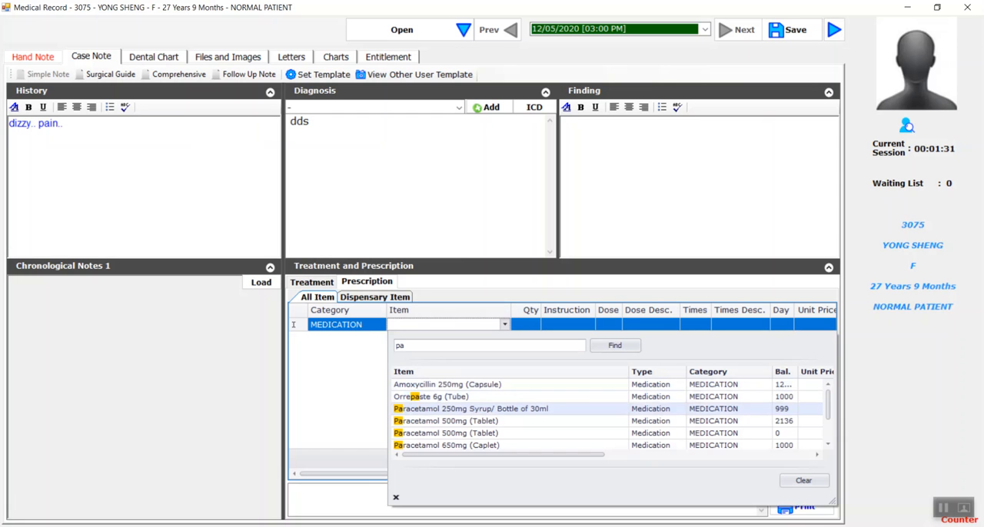
key("Return")
key("Tab")
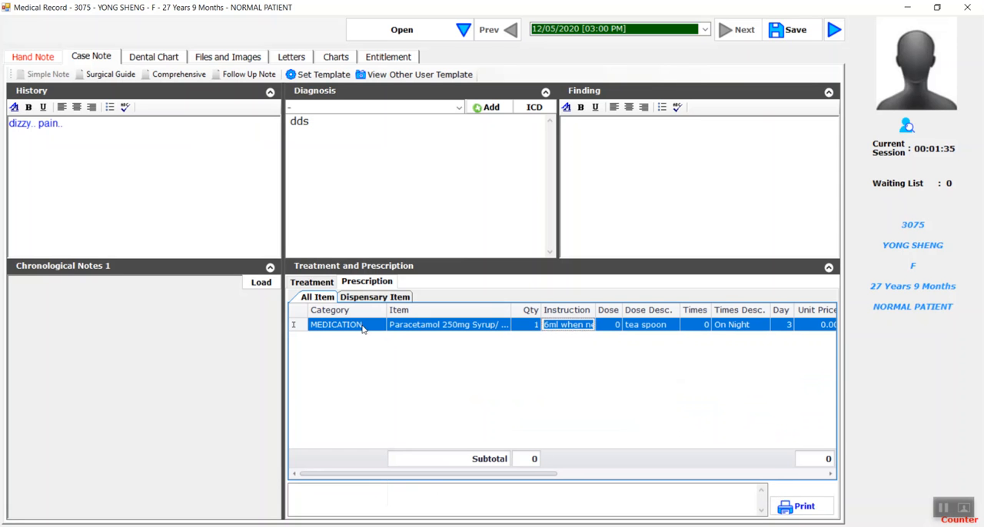
Step: Set the quantity of the paracetamol prescription to 3
key("Tab")
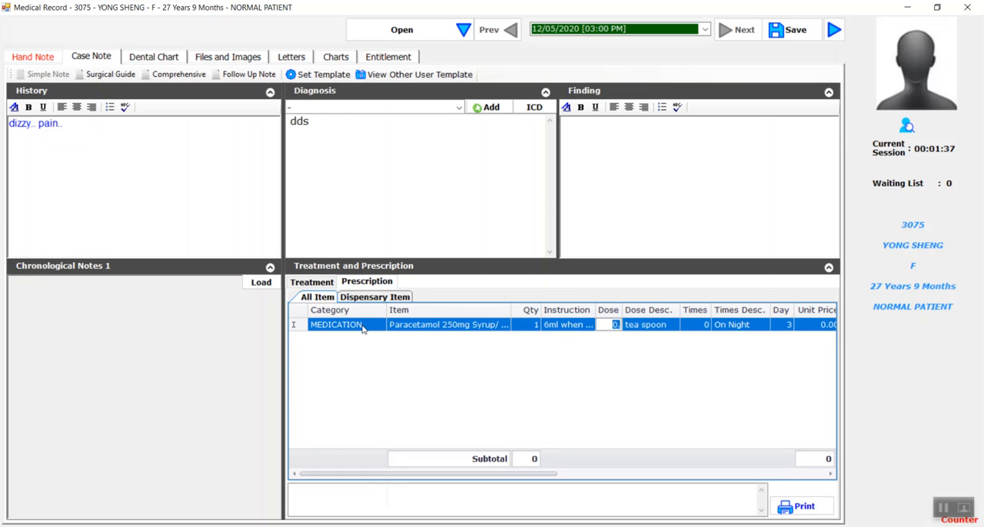
key("shift+Tab")
key("shift+Tab")
type("3")
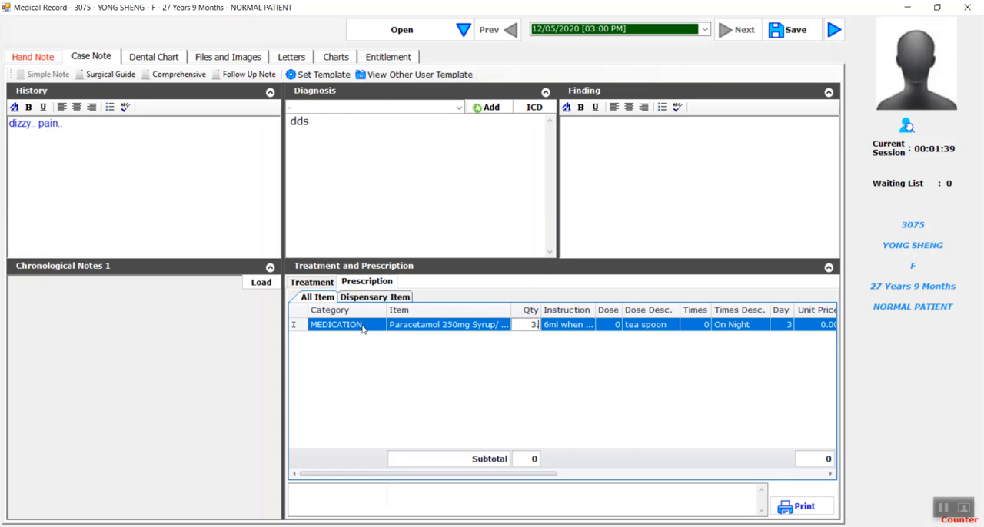
key("Tab")
key("Tab")
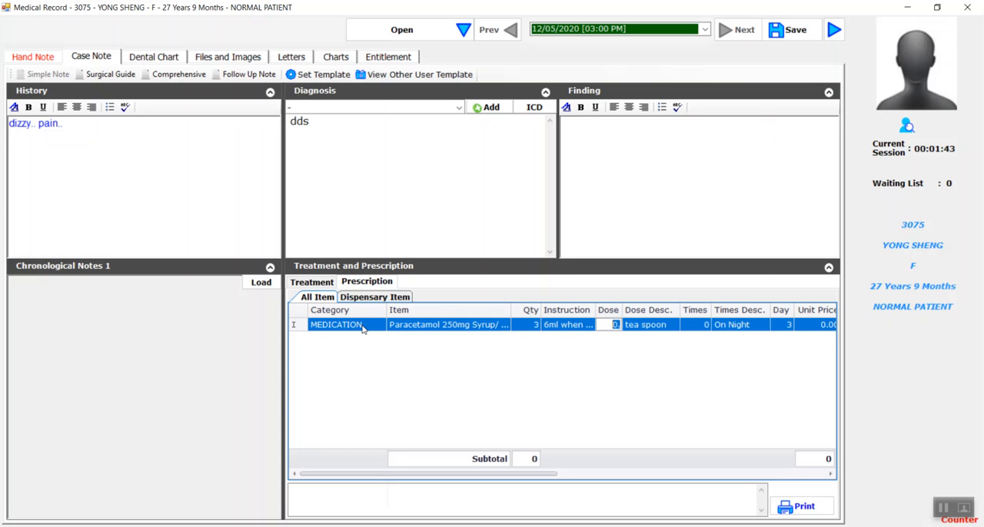
Step: Set the paracetamol dosage to 1.5 tablet, 1 time, On Night, and commit the prescription line
type("1.5")
key("Tab")
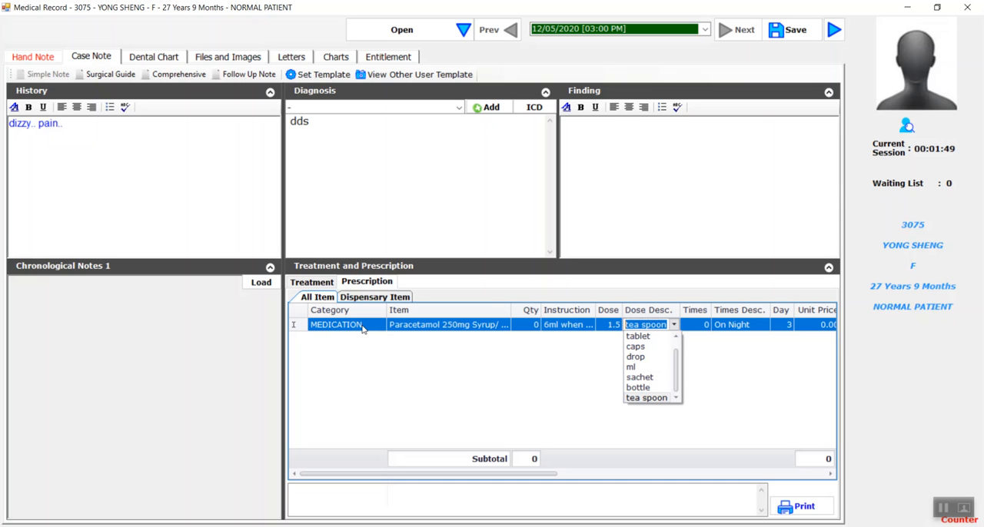
left_click(637, 337)
key("Tab")
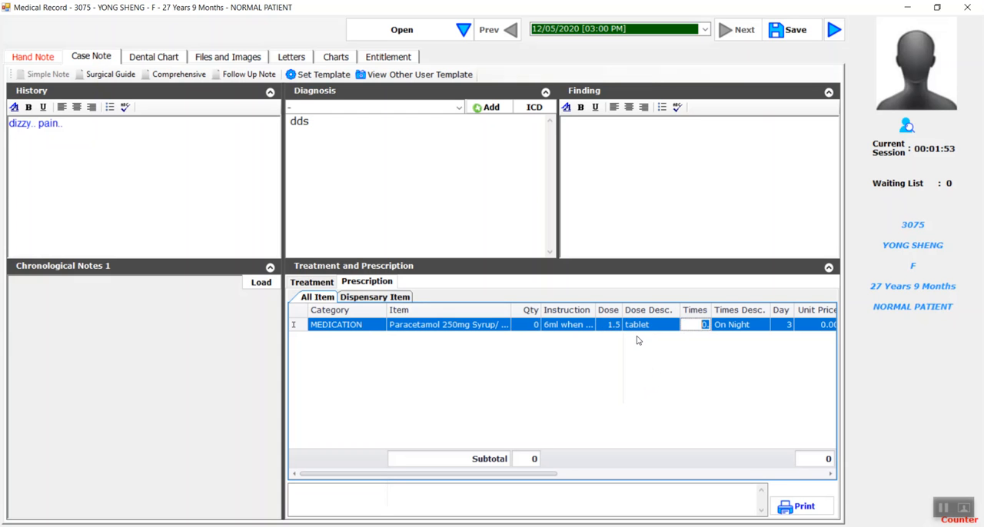
type("1")
key("Tab")
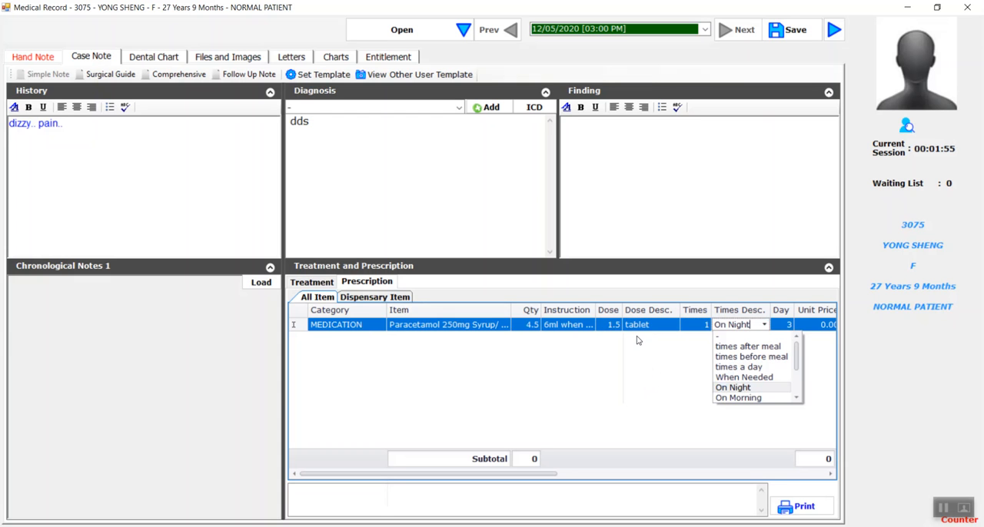
key("Return")
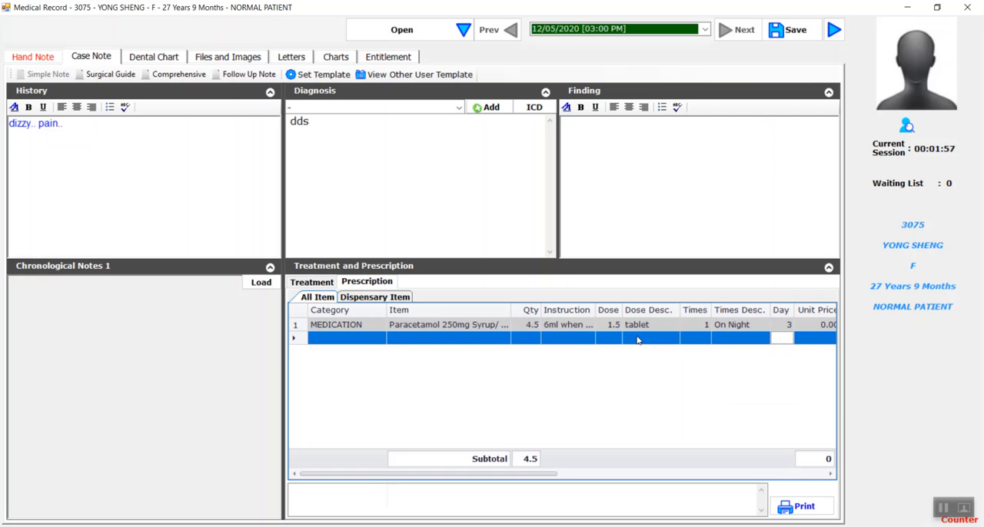
Step: Set the paracetamol prescription's unit price to 3.00 and save the medical record
key("Up")
key("Tab")
key("Tab")
key("Tab")
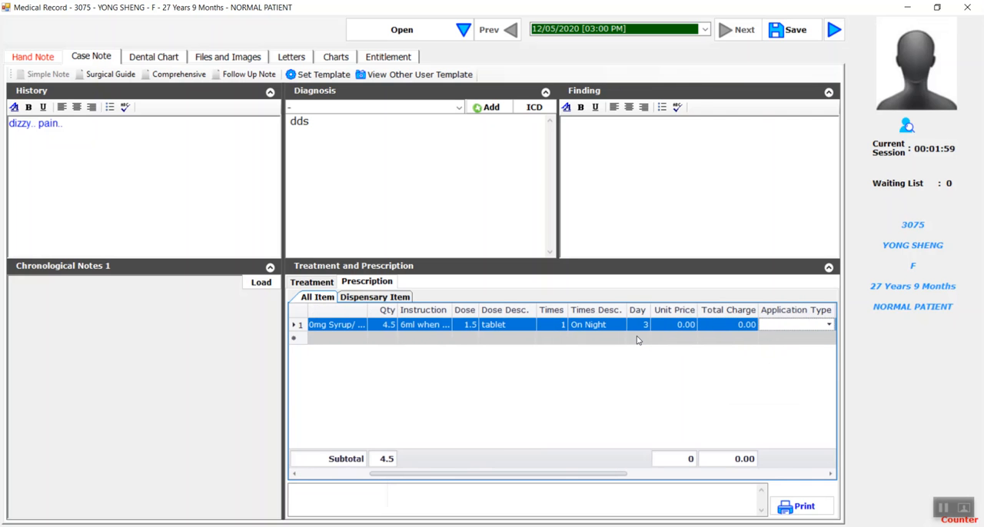
key("shift+Tab")
key("shift+Tab")
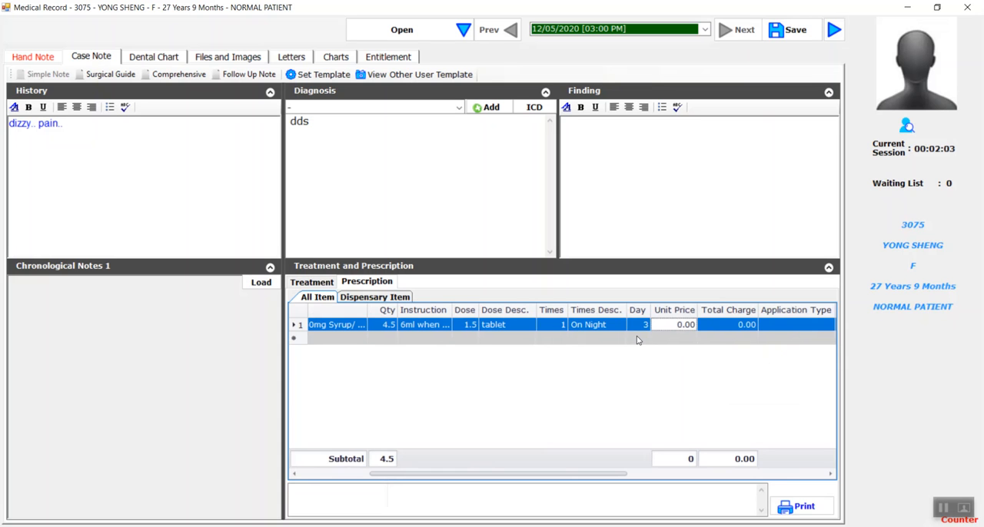
left_click(671, 327)
left_click(709, 328)
left_click(692, 326)
left_click_drag(686, 326, 696, 326)
type("3.")
left_click(750, 325)
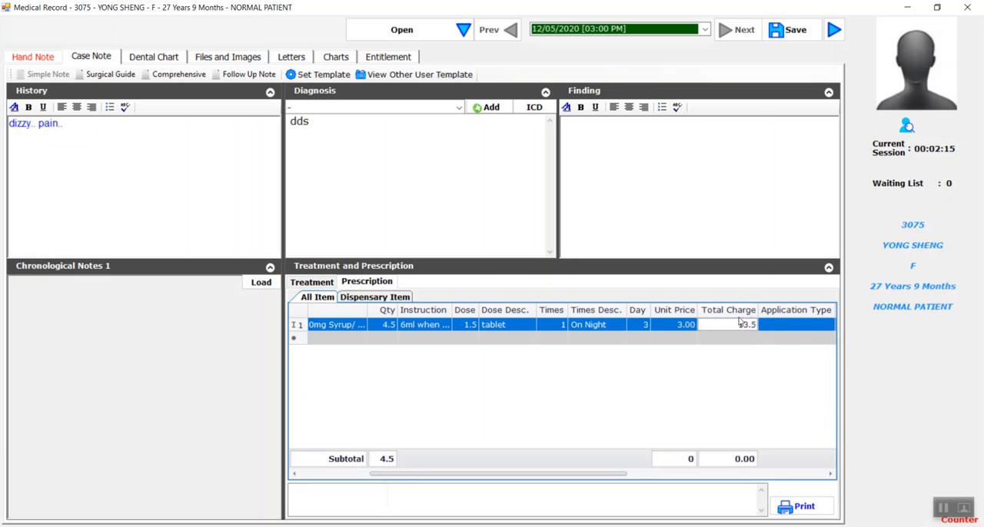
left_click(801, 34)
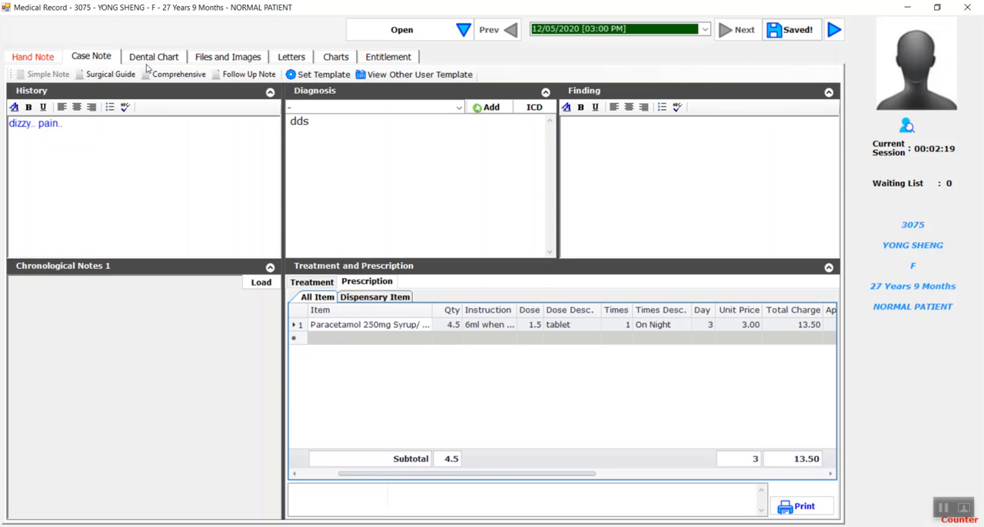
Step: Mark Extraction in the dental chart's examination rows for teeth 15, 14, 24, 25, 45, 44, 34 and 35
left_click(153, 59)
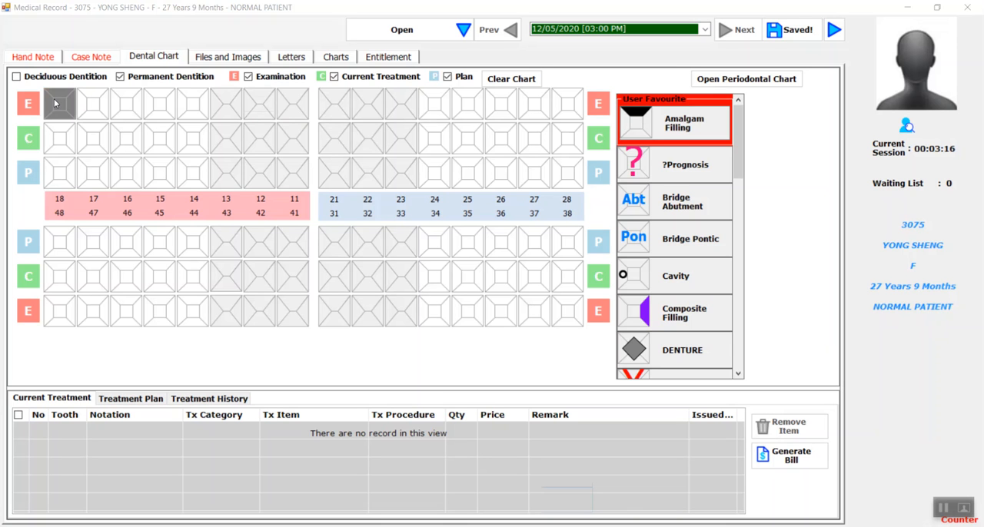
left_click_drag(739, 125, 739, 169)
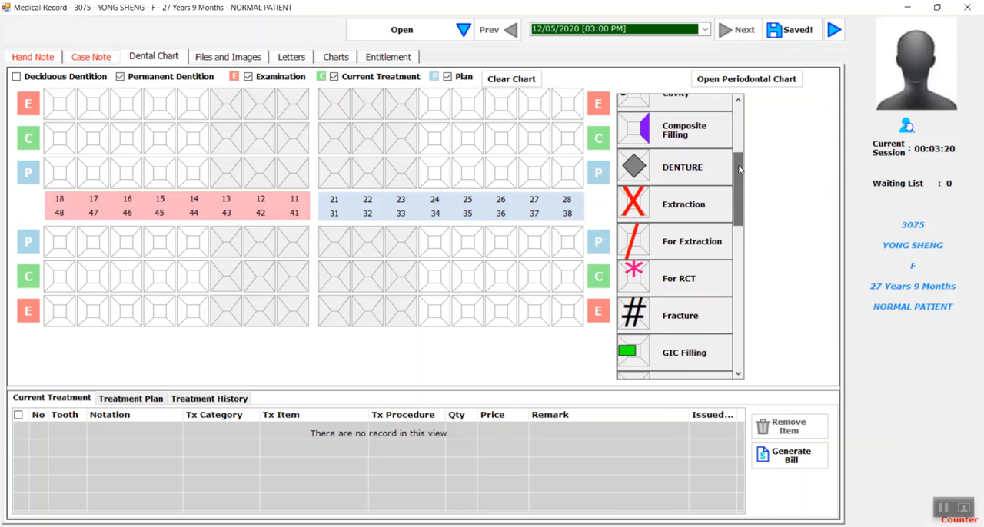
left_click(702, 206)
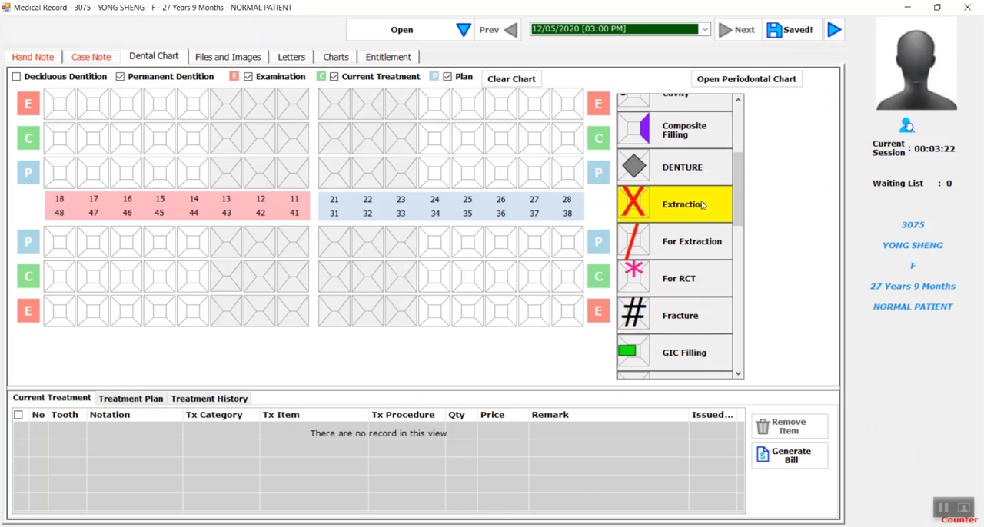
left_click(156, 103)
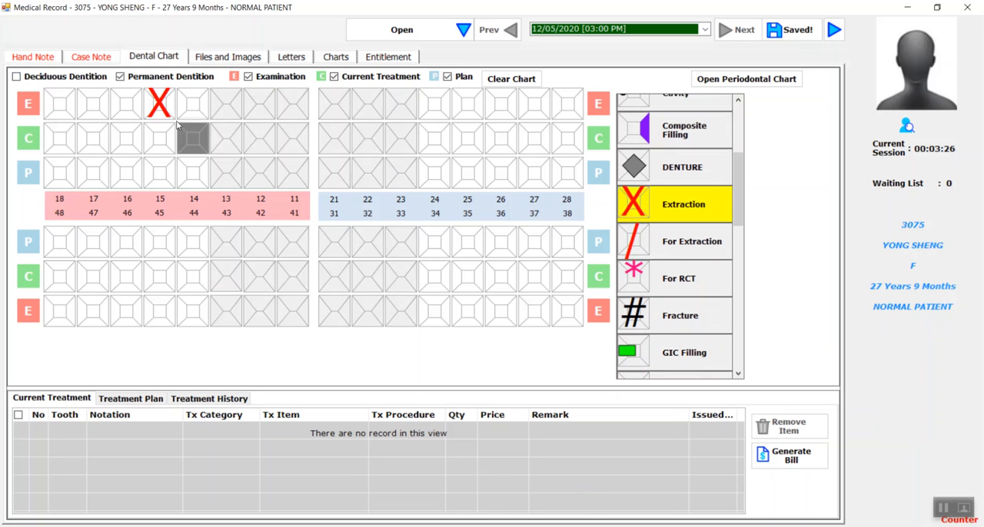
left_click(188, 106)
left_click(441, 98)
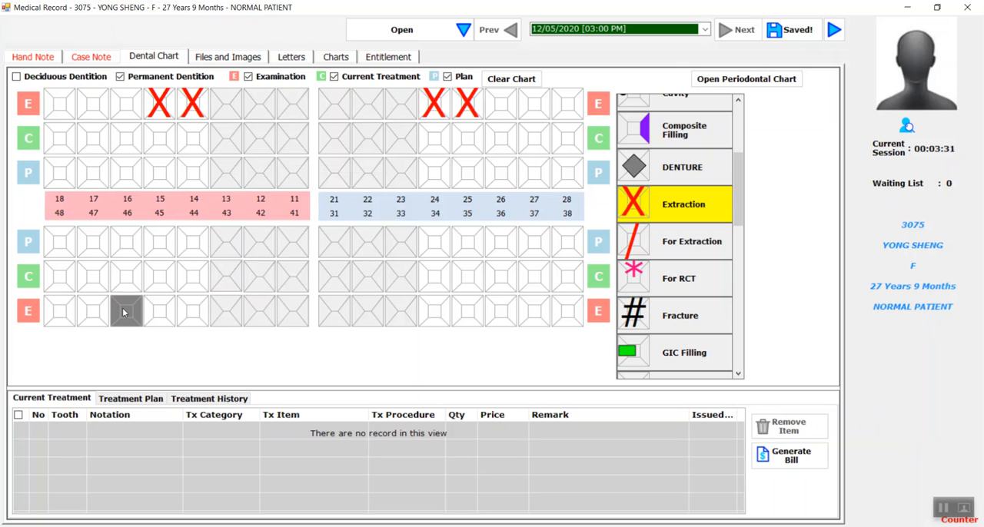
left_click(148, 317)
left_click(189, 314)
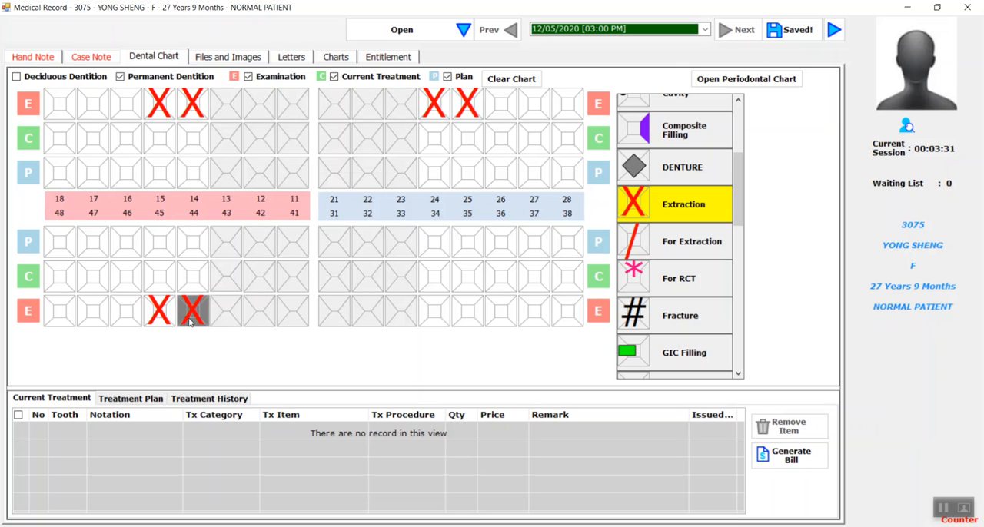
left_click(463, 318)
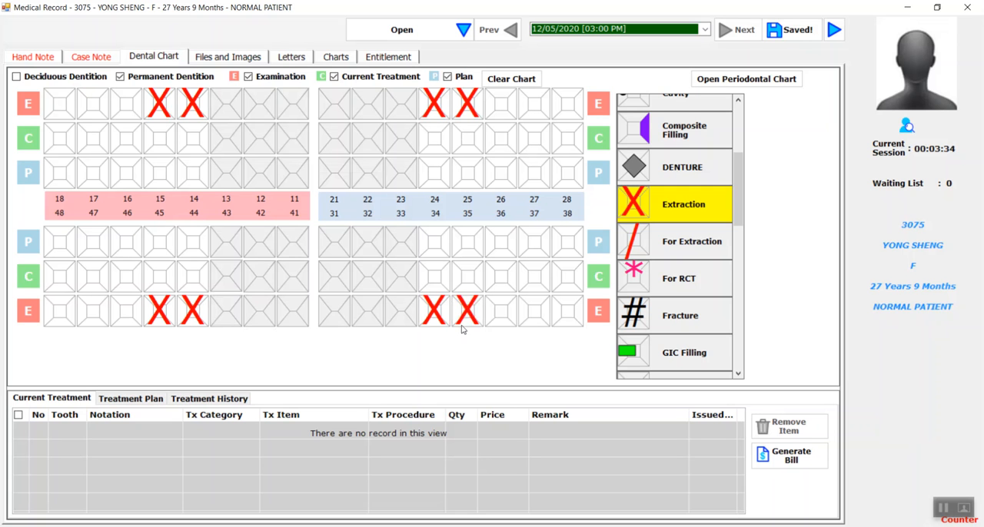
Step: Mark Implant in the dental chart's plan rows for teeth 15, 14, 24, 25, 45, 44, 34 and 35
left_click_drag(739, 190, 744, 163)
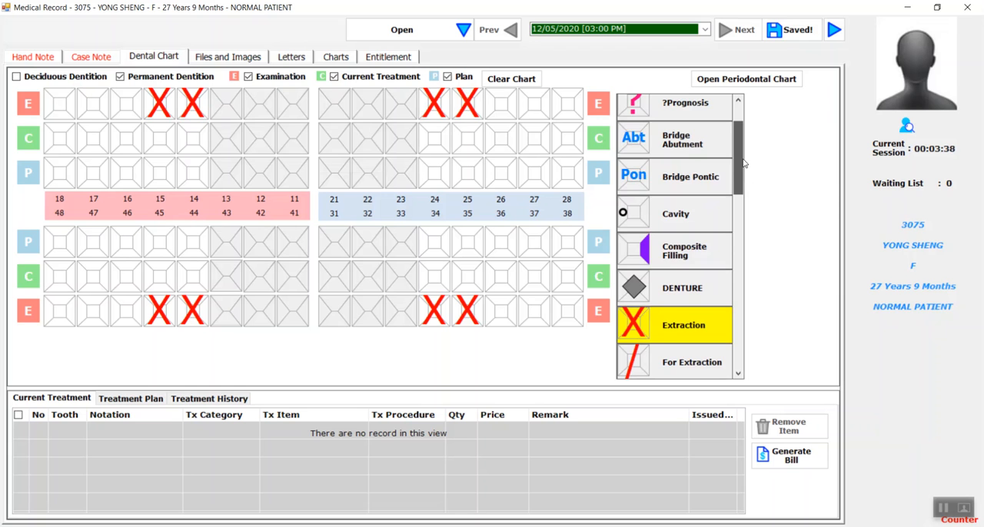
left_click_drag(743, 163, 737, 217)
left_click(680, 342)
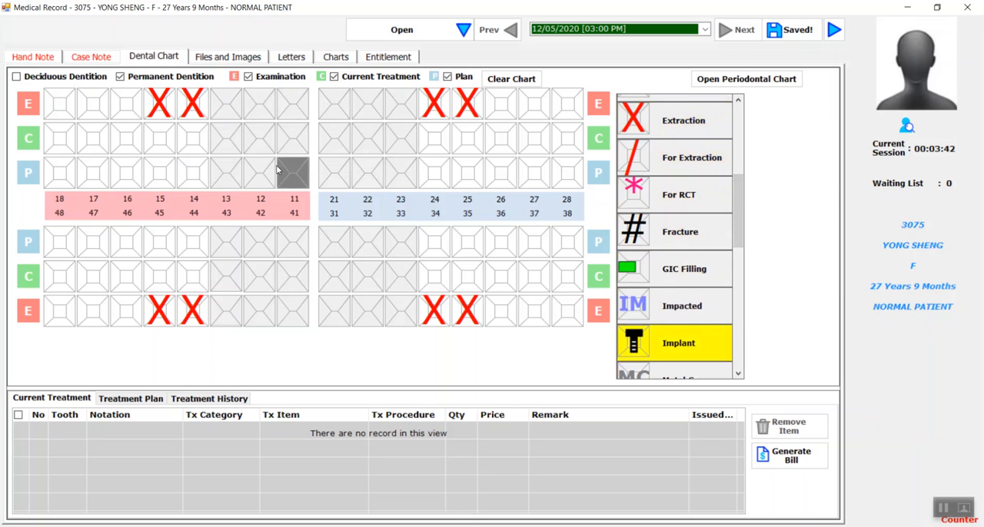
left_click(160, 183)
left_click(192, 183)
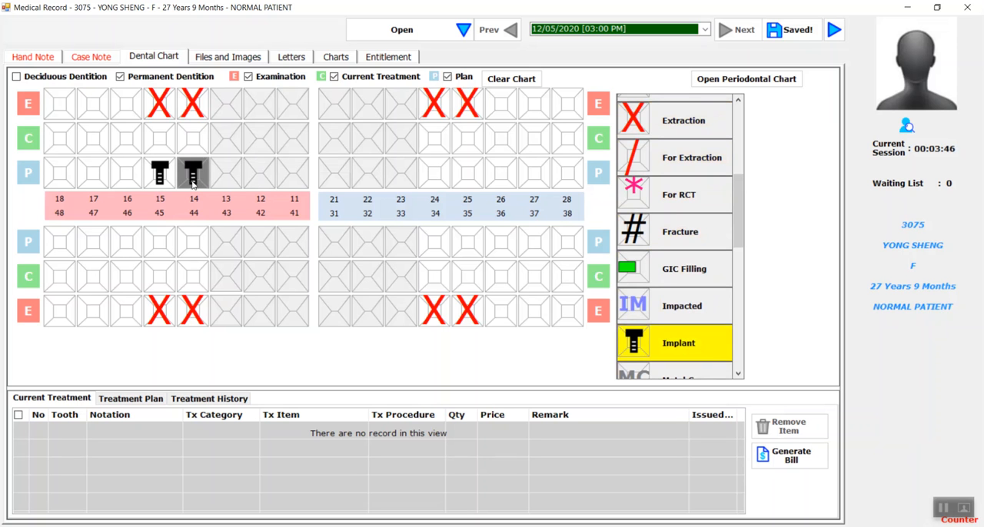
left_click(434, 175)
left_click(467, 175)
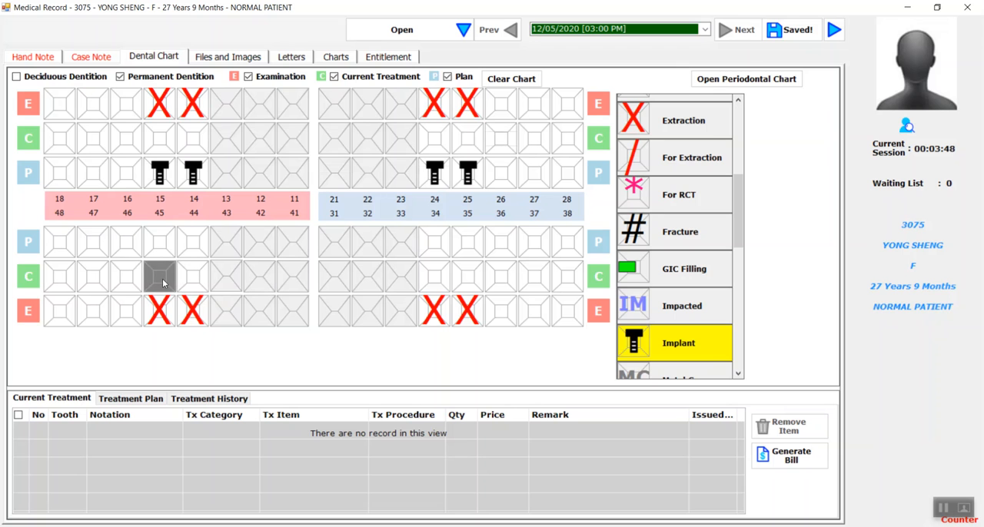
left_click(162, 243)
left_click(194, 243)
left_click(435, 242)
left_click(467, 243)
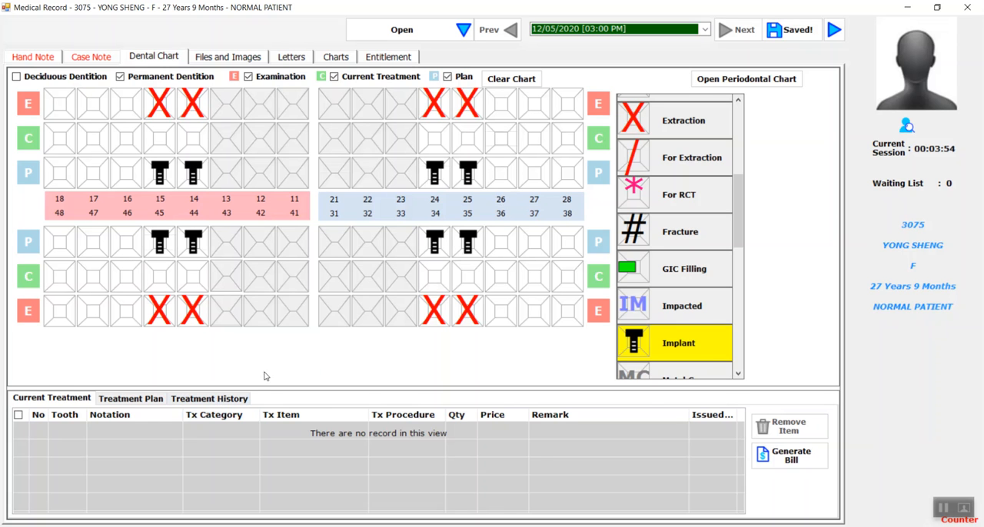
Step: Review the planned implant items and their prices in the treatment plan list
left_click(217, 399)
left_click(154, 400)
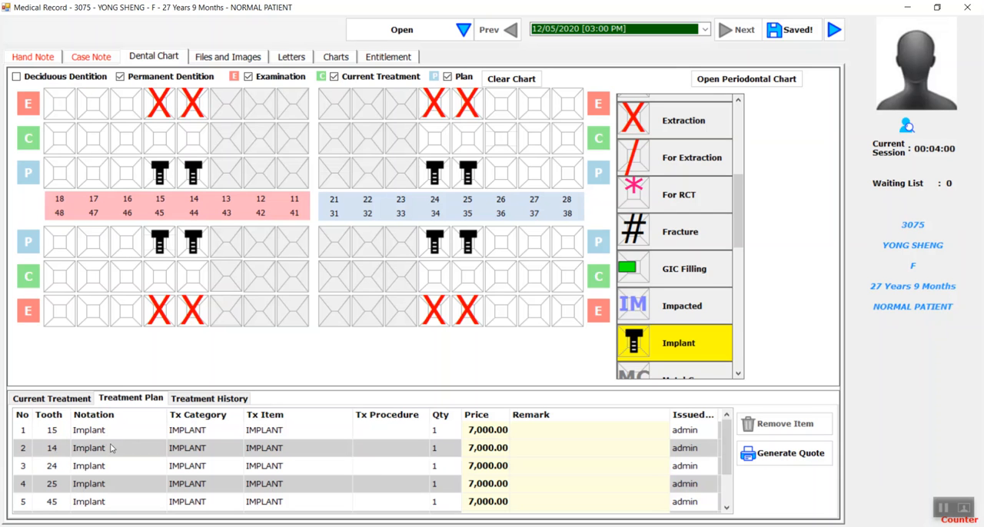
left_click(233, 435)
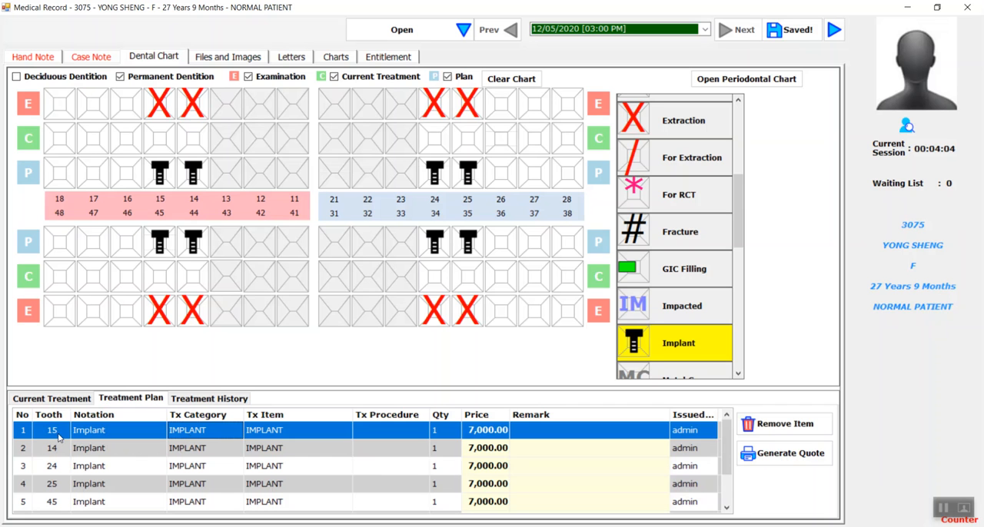
left_click_drag(726, 442, 728, 469)
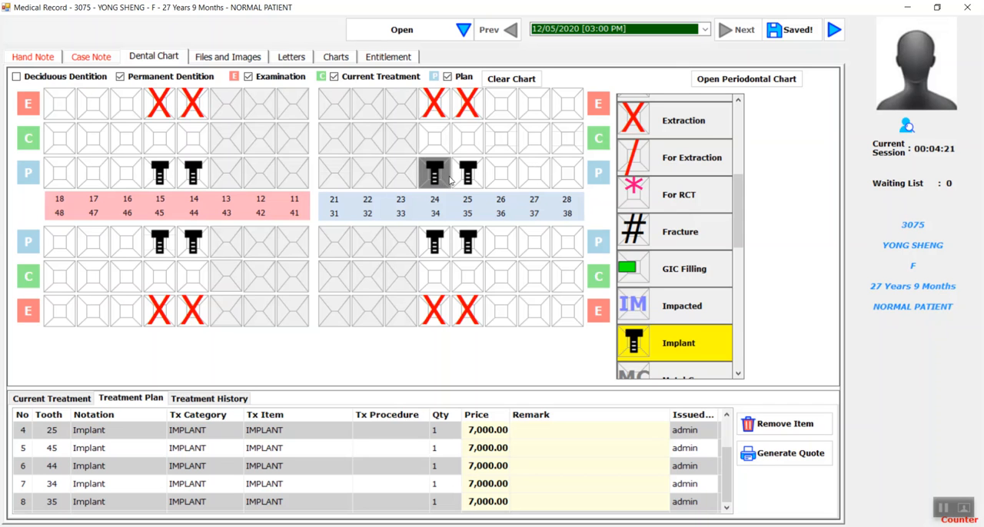
Step: Remove the planned implants from teeth 24, 25, 14 and 15 in the upper plan row
left_click(669, 354)
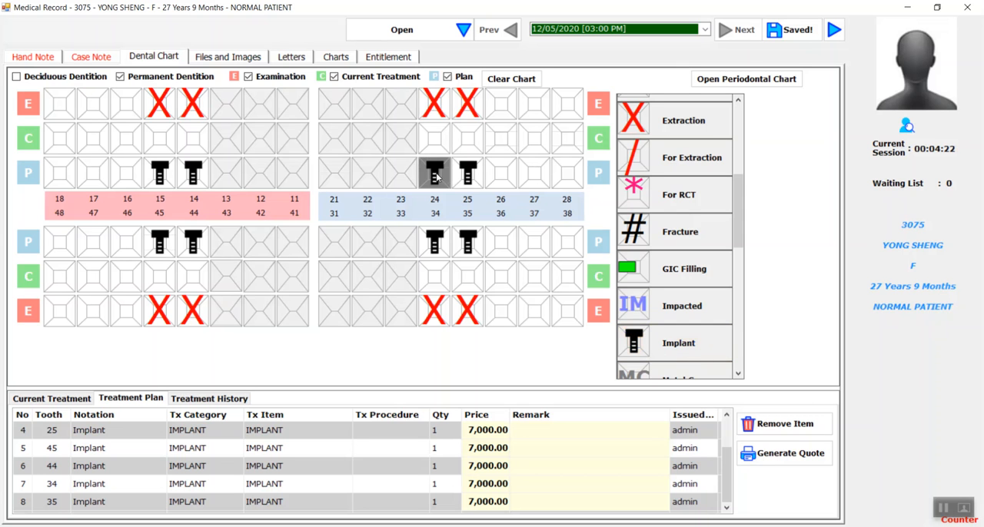
left_click(436, 174)
left_click(465, 174)
left_click(193, 173)
left_click(159, 174)
Step: Mark Implant in the upper current treatment row for teeth 15, 14, 24 and 25
left_click(688, 343)
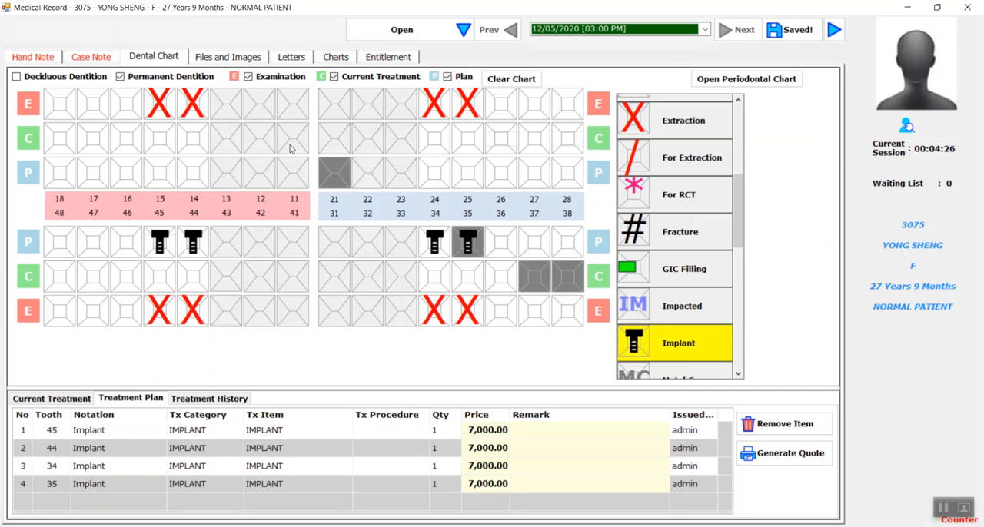
left_click(163, 142)
left_click(193, 141)
left_click(436, 145)
left_click(468, 140)
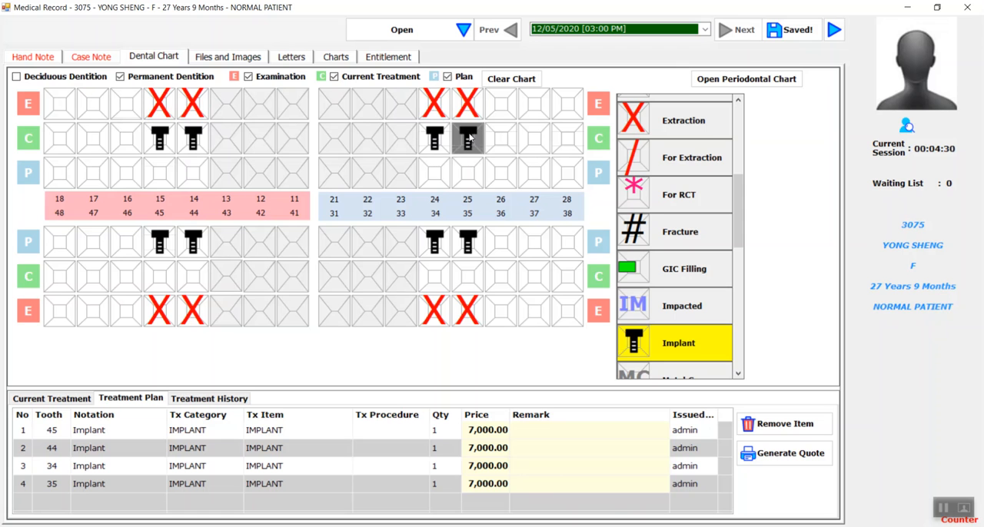
left_click(678, 345)
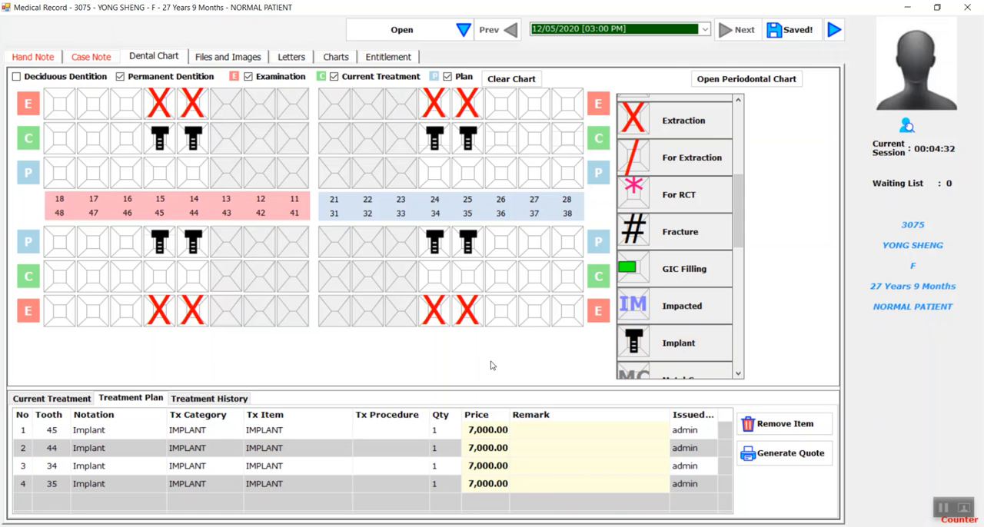
Step: Generate a bill for the four current implant treatments, add it to the last billing and save the billing
left_click(73, 402)
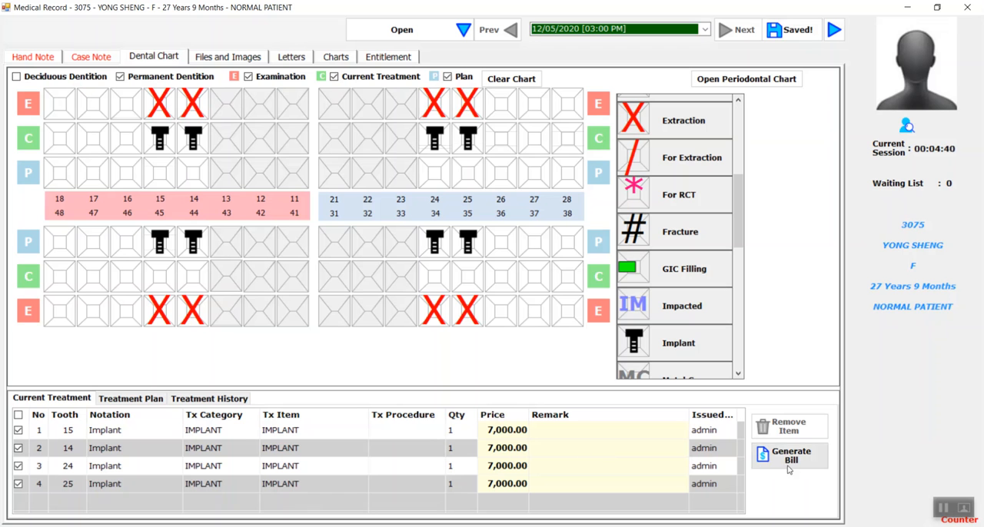
left_click(812, 461)
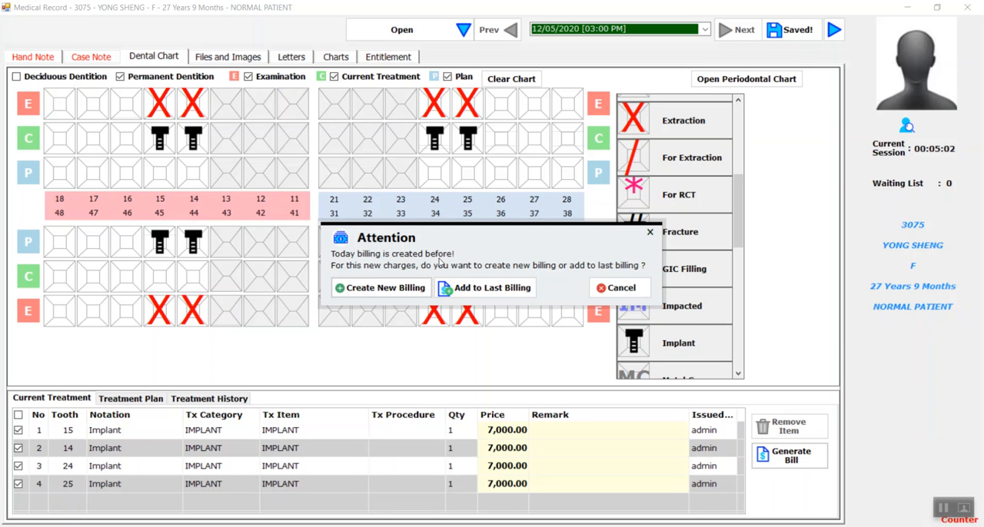
left_click(466, 294)
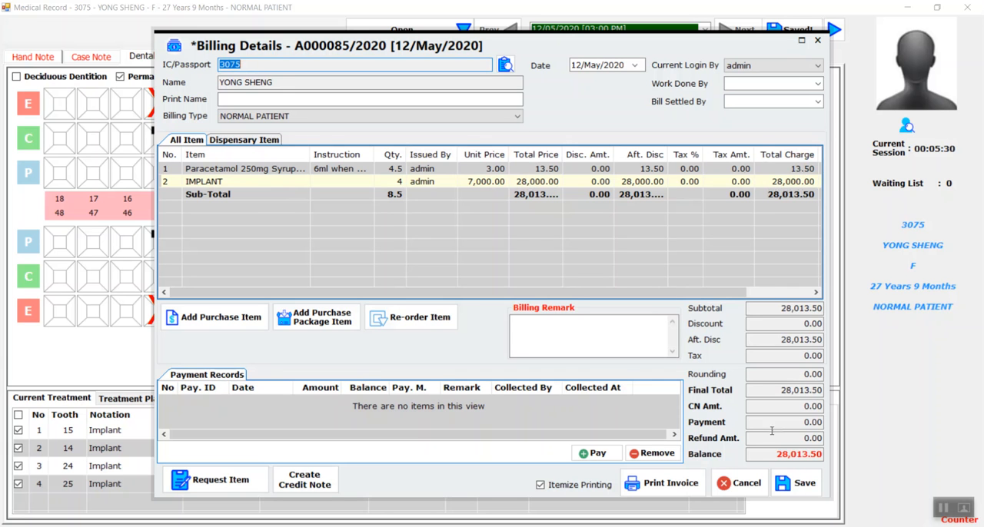
left_click(800, 482)
left_click(494, 310)
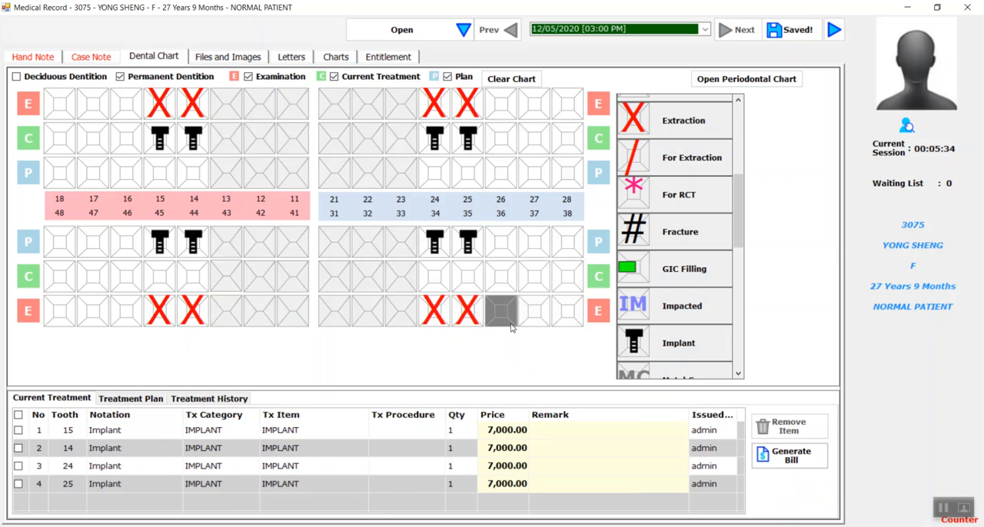
Step: Generate a quote for the planned implants on teeth 45, 44, 34 and 35, and close its preview
left_click(140, 406)
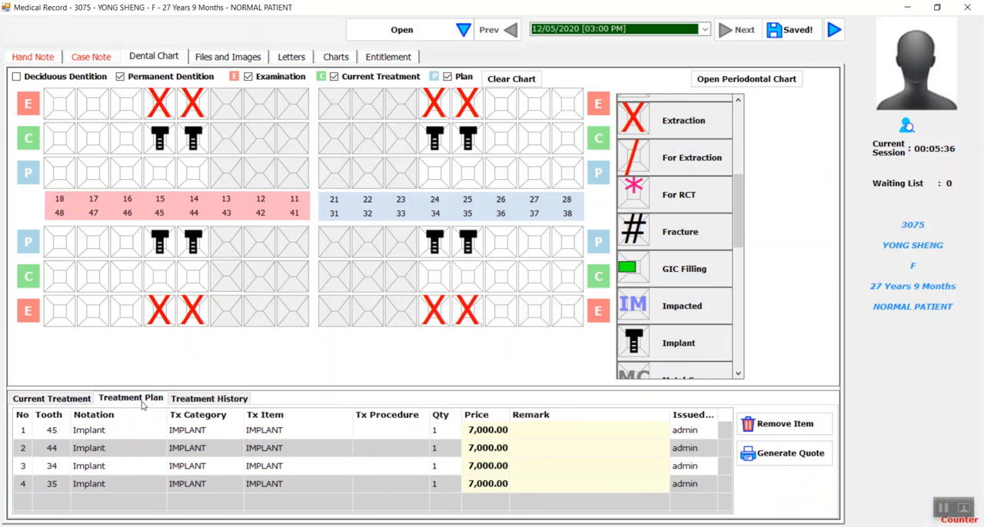
left_click(785, 456)
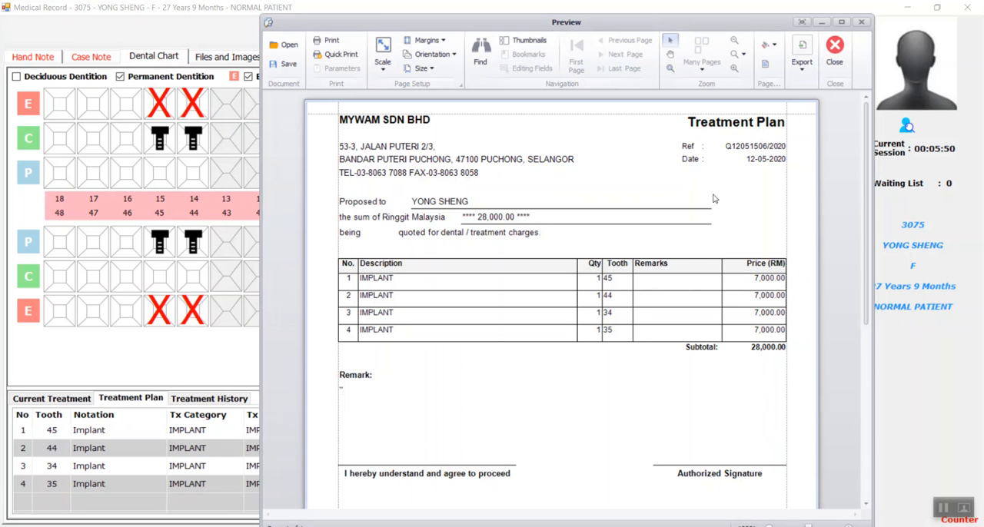
left_click(835, 50)
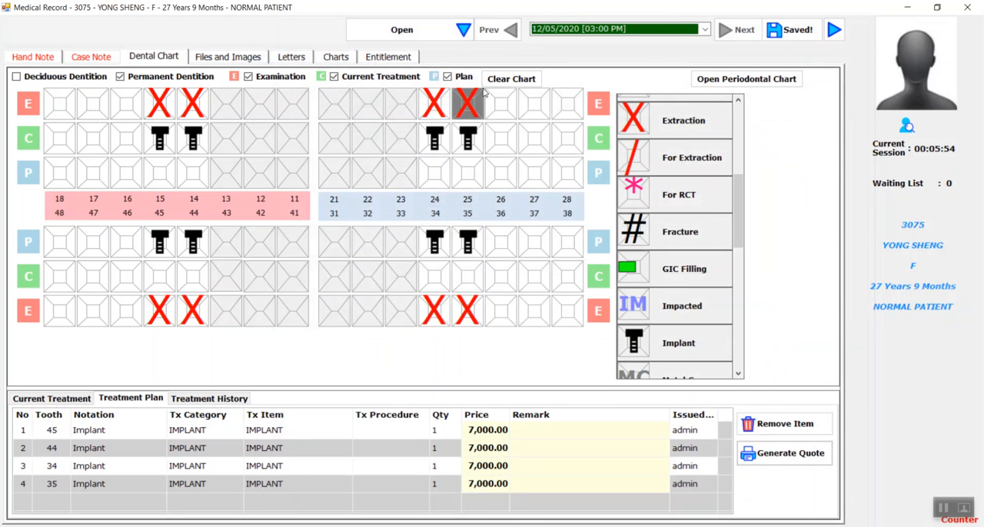
Step: Mark ?Prognosis in the upper current treatment row for teeth 17 and 16
scroll(720, 141, "up", 3)
left_click(719, 142)
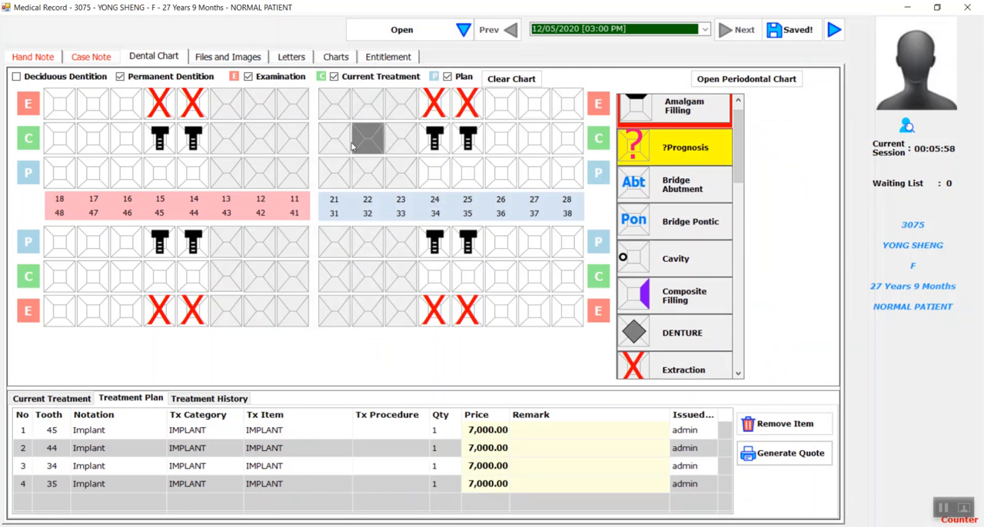
left_click(93, 142)
left_click(127, 140)
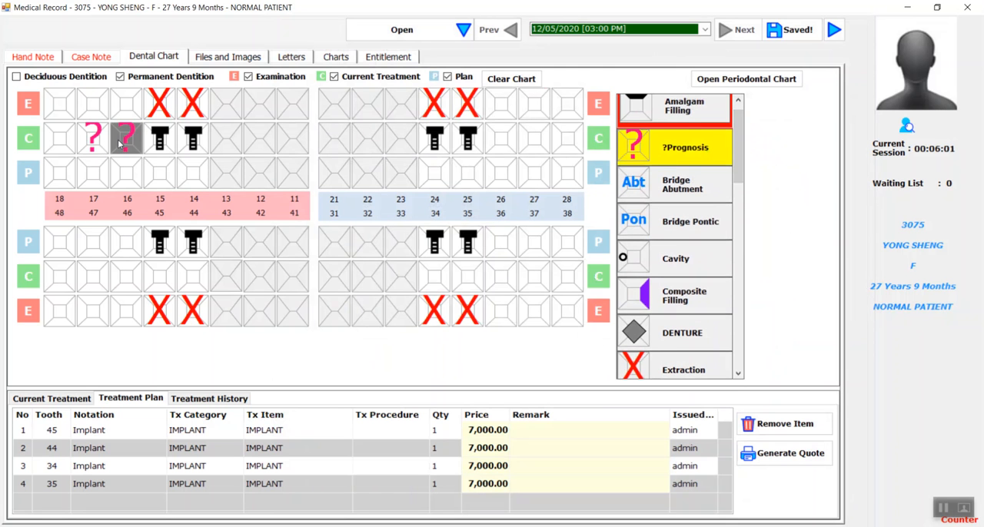
left_click(716, 146)
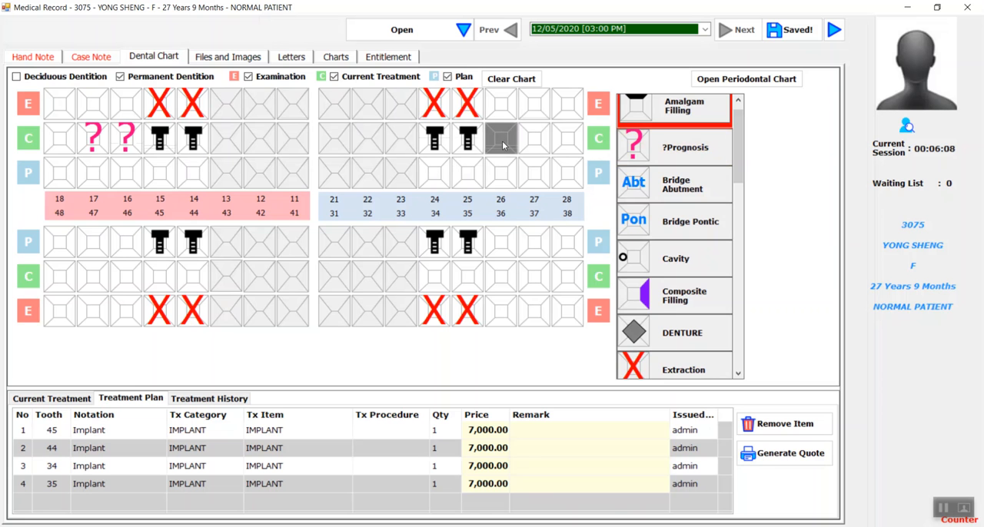
right_click(503, 146)
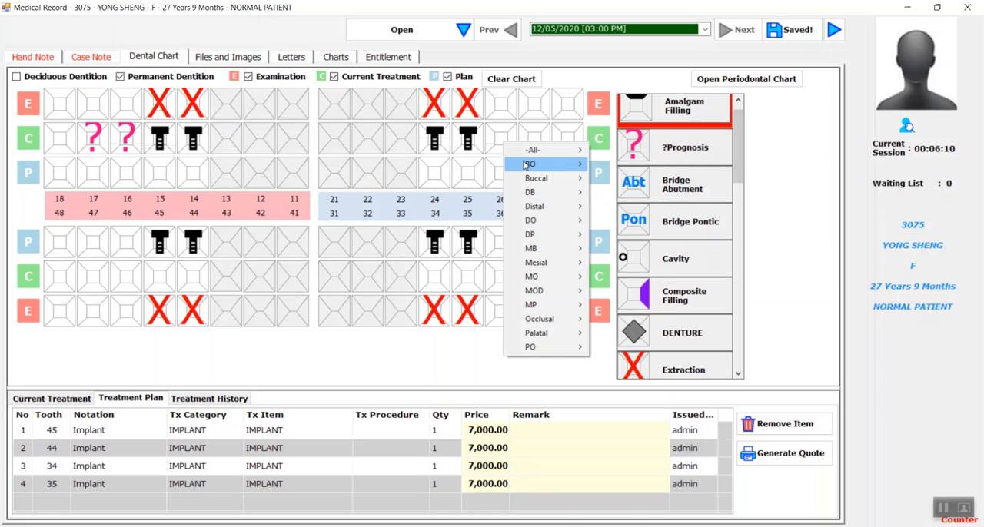
mouse_move(526, 165)
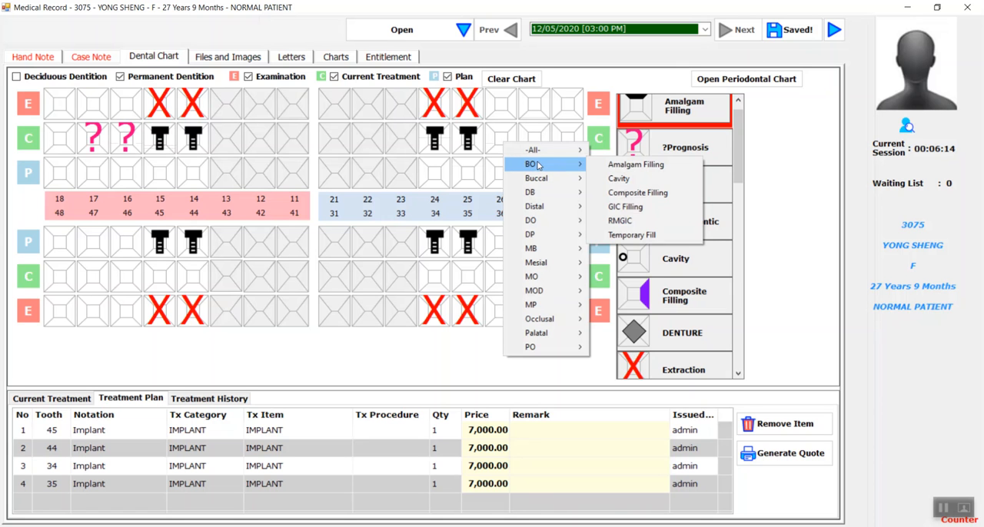
mouse_move(542, 179)
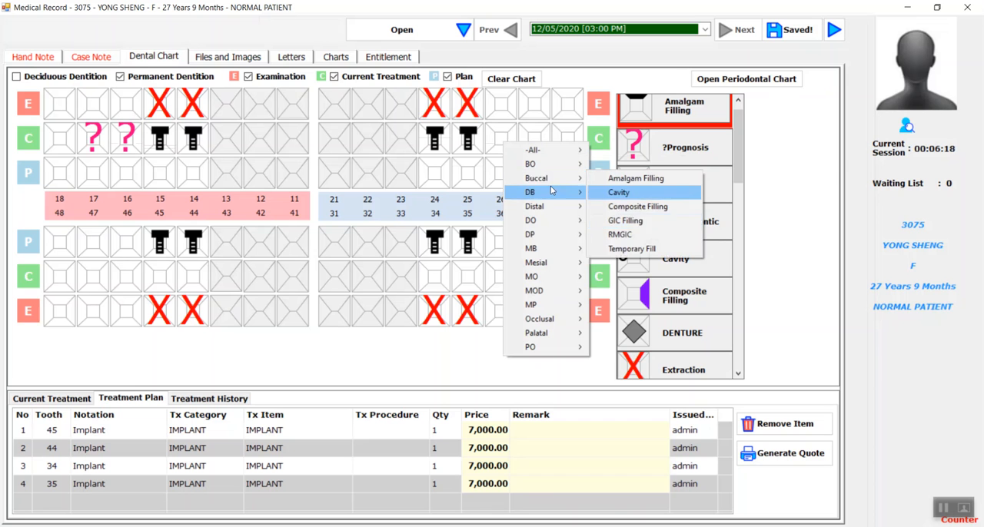
right_click(515, 131)
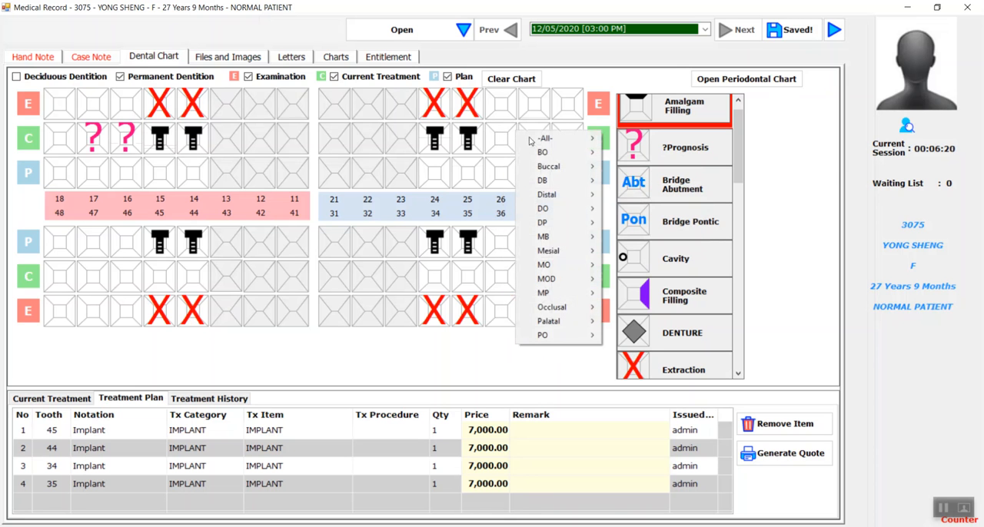
left_click(785, 142)
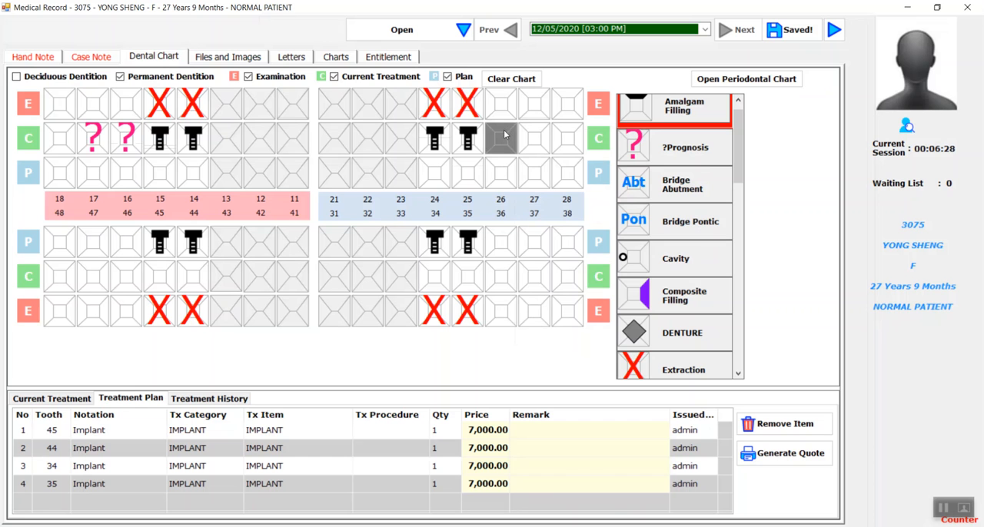
Step: Mark a Distal Cavity on tooth 26 in the upper current treatment row
right_click(497, 140)
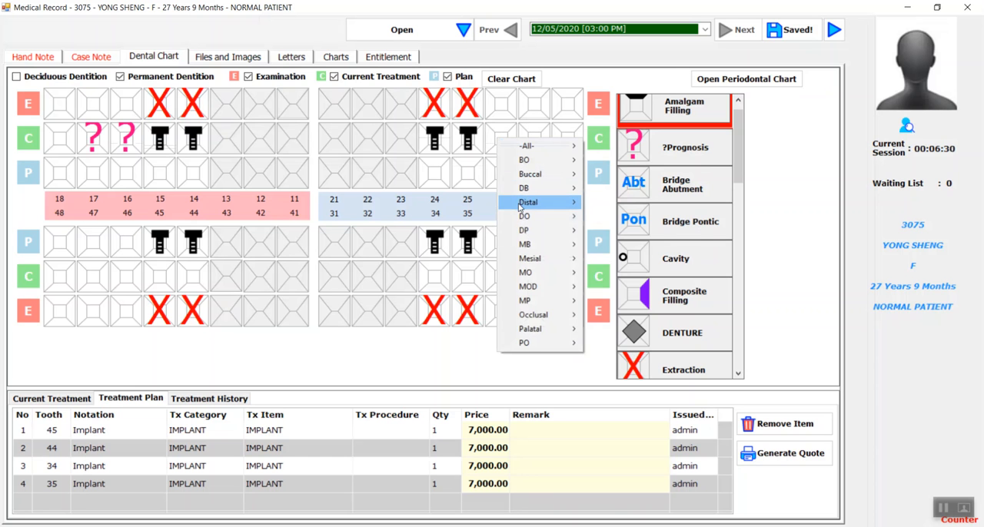
mouse_move(521, 205)
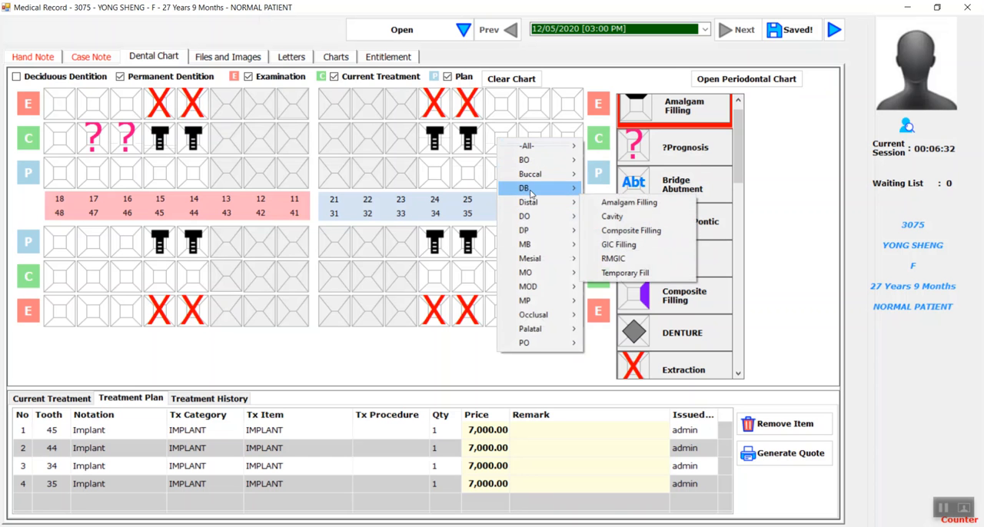
left_click(627, 218)
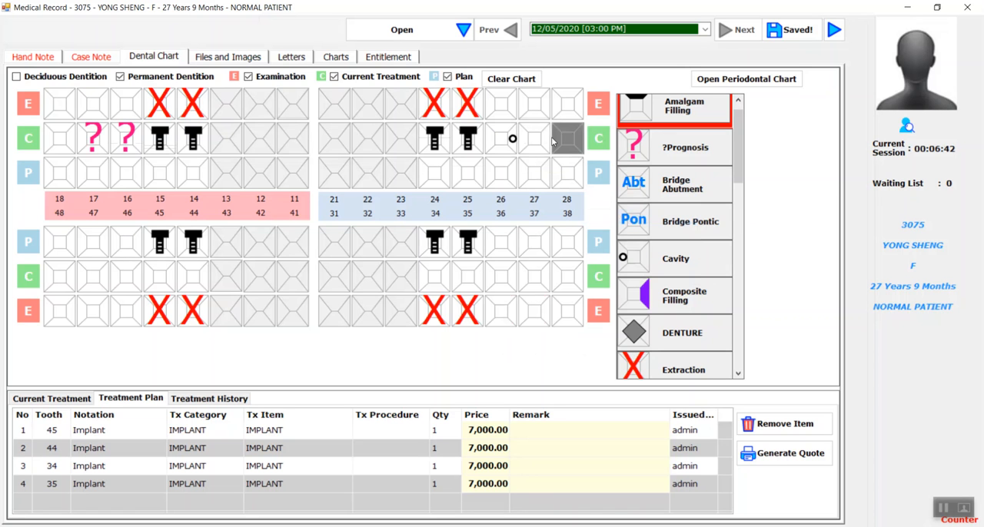
Step: Mark Cavity on the top and distal surfaces of tooth 27 and the centre of tooth 18 in the upper current treatment row
scroll(720, 181, "down", 2)
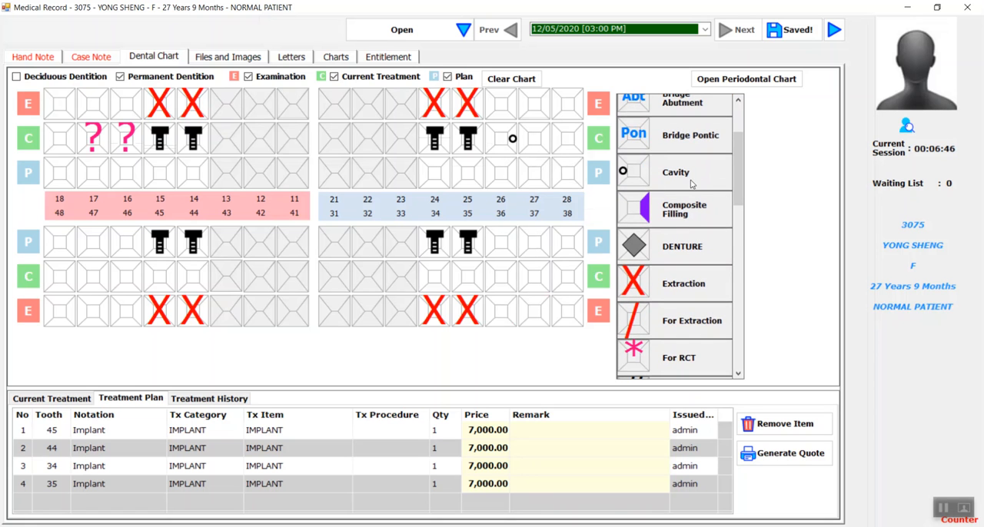
left_click(691, 183)
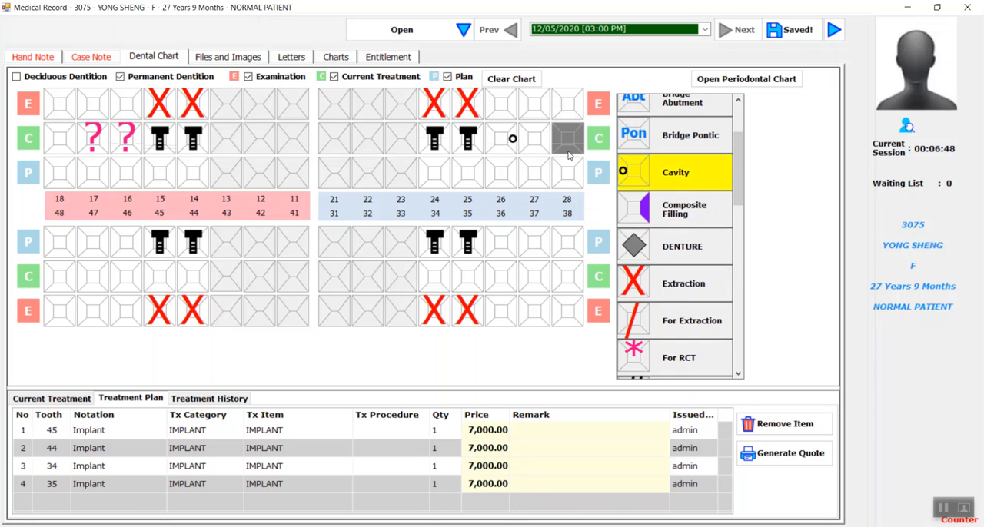
left_click(535, 129)
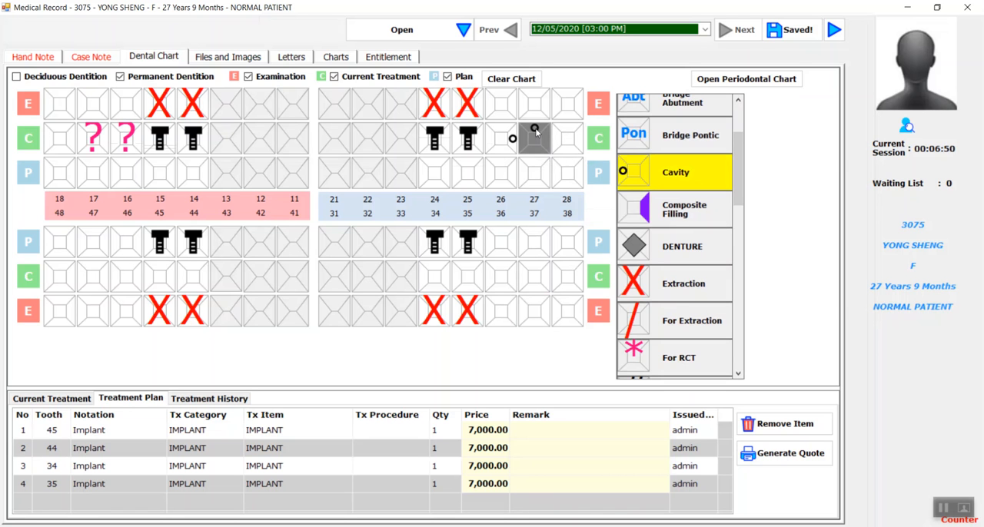
left_click(546, 140)
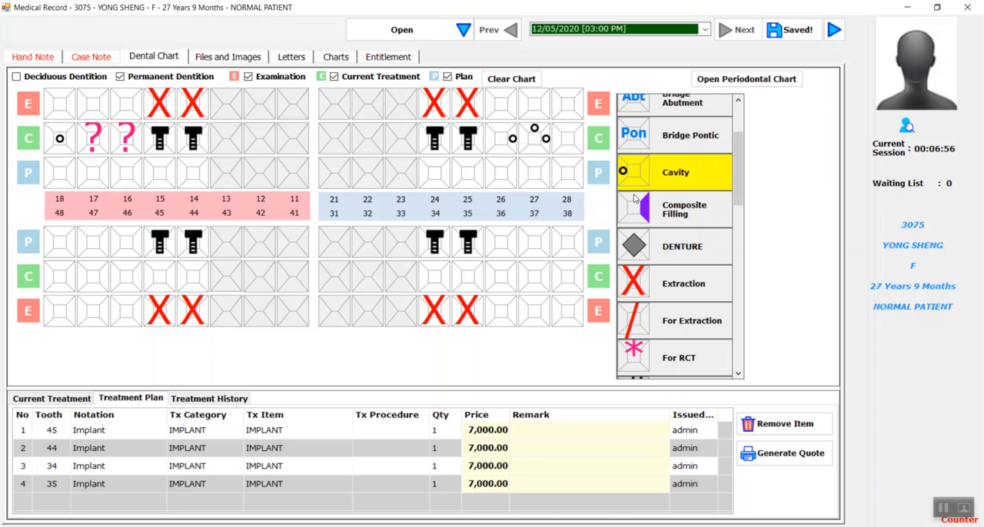
left_click(676, 180)
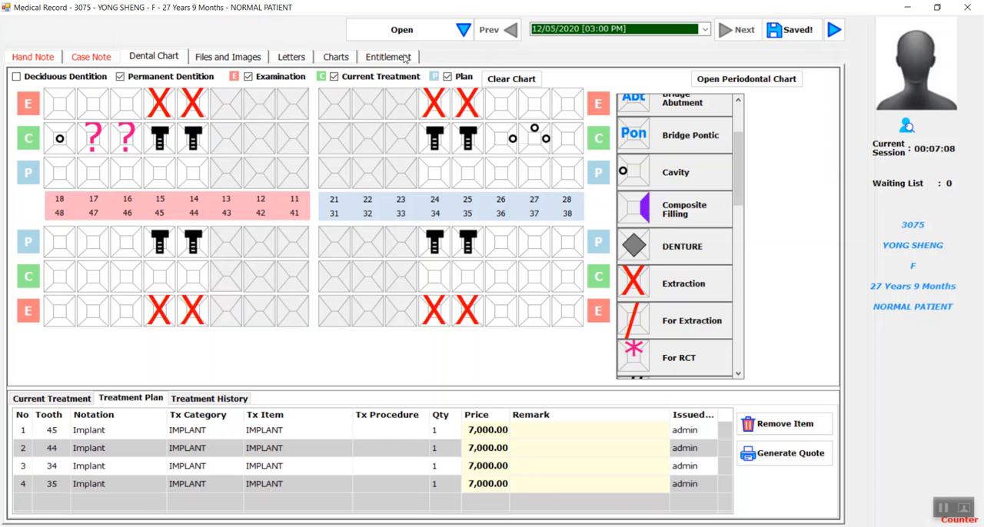
Step: Attach Braces.jpg from the 11. Dental folder under Hand Note Template to the patient's files as a Left Side image
left_click(247, 61)
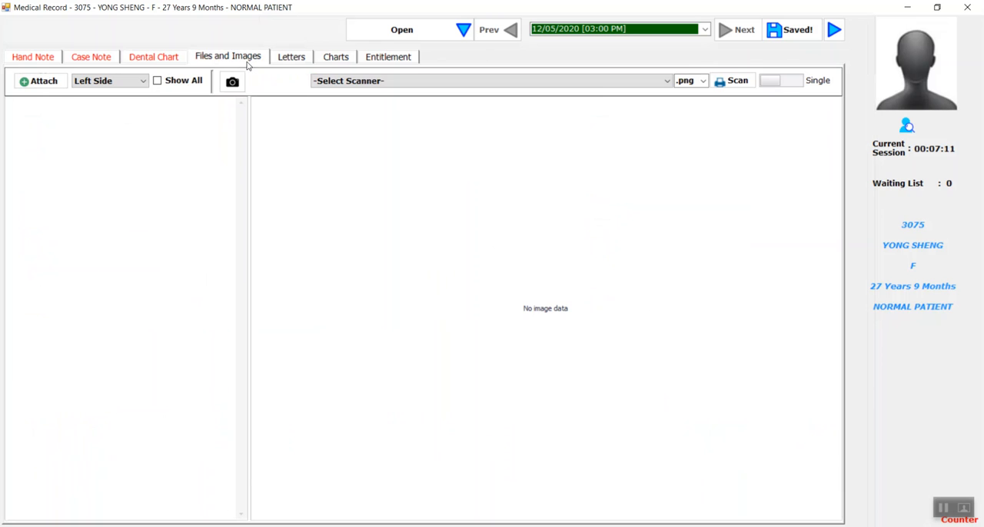
left_click(57, 82)
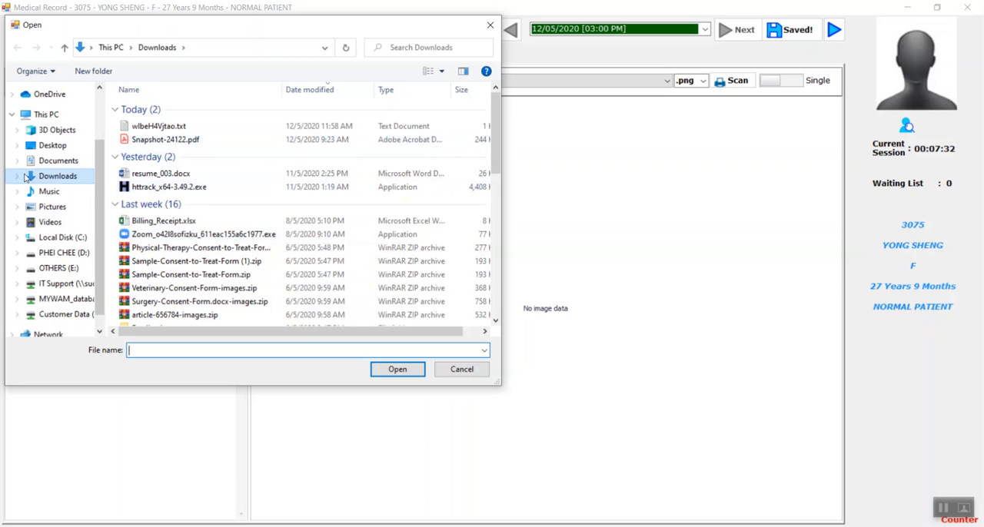
left_click(52, 208)
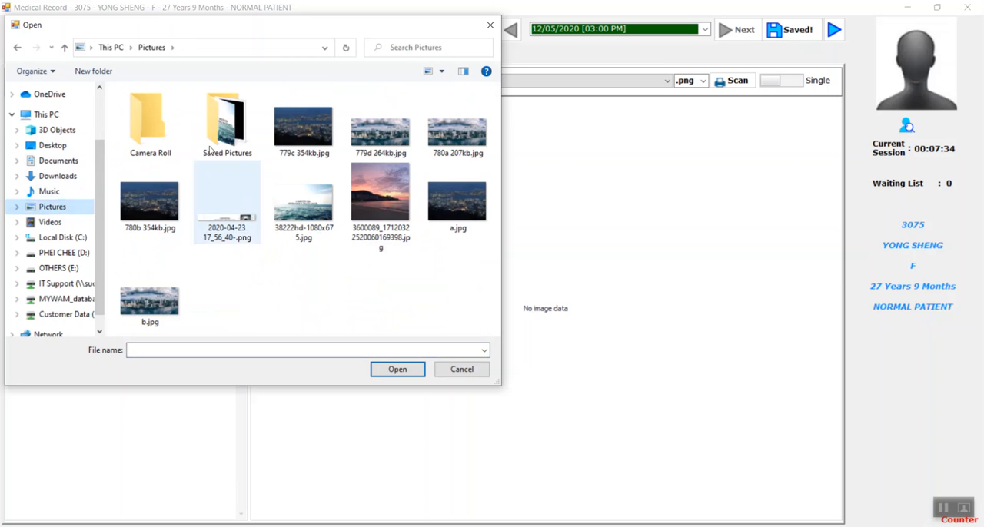
left_click(66, 284)
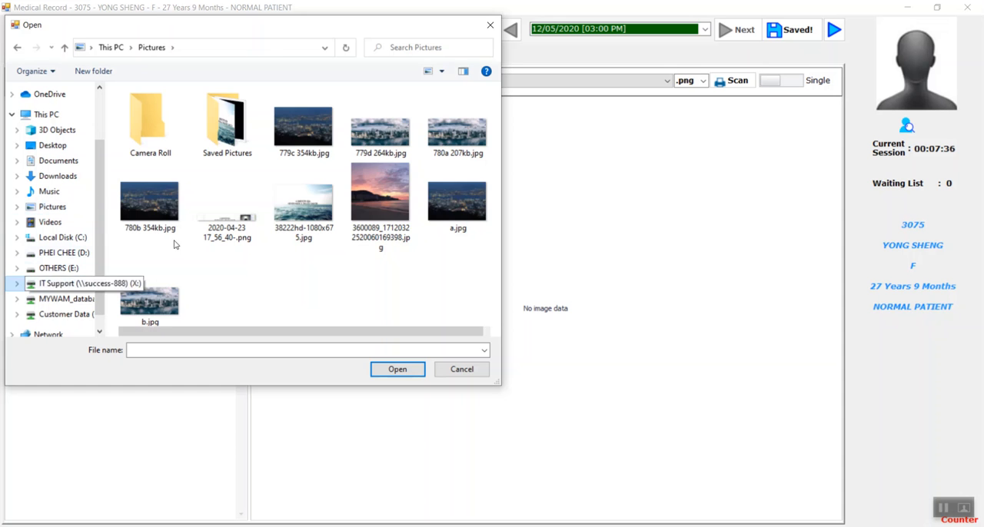
double_click(253, 283)
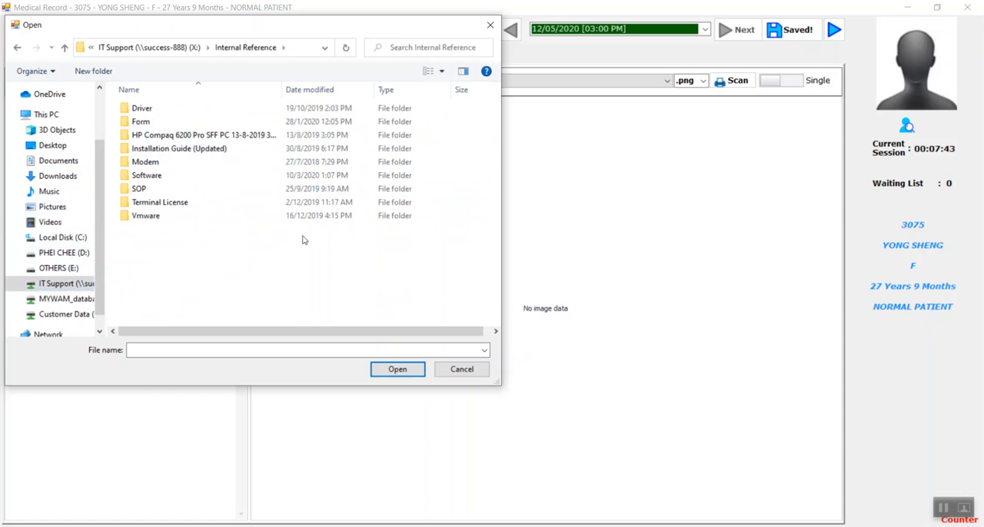
left_click(148, 46)
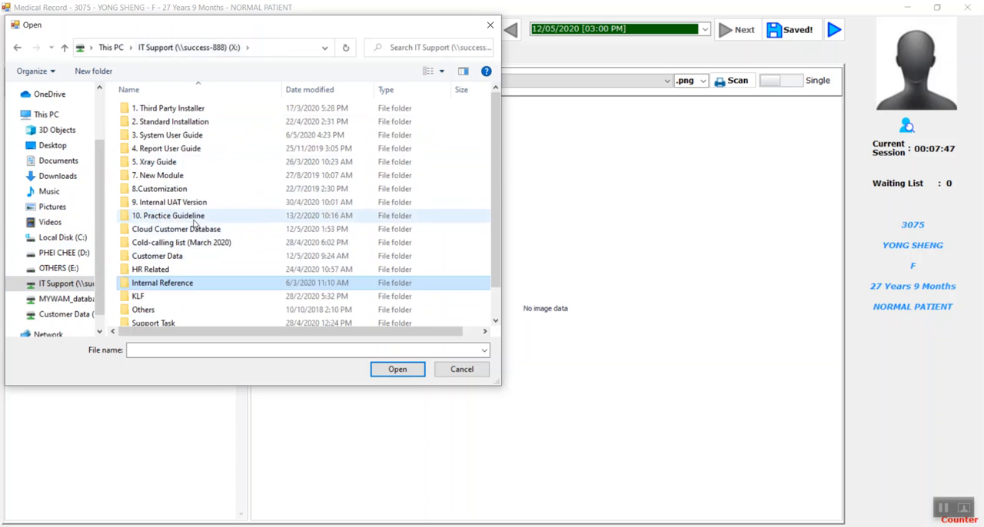
double_click(165, 216)
double_click(179, 114)
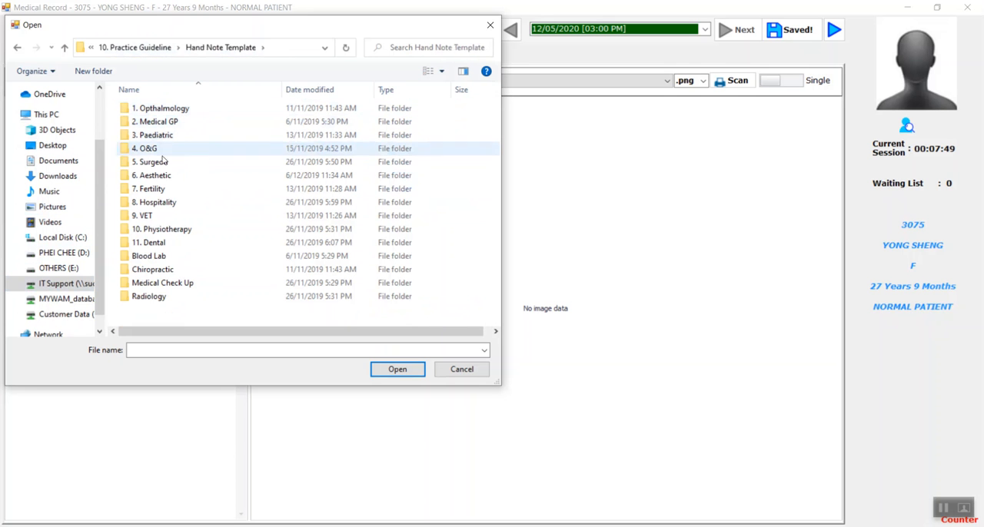
double_click(179, 243)
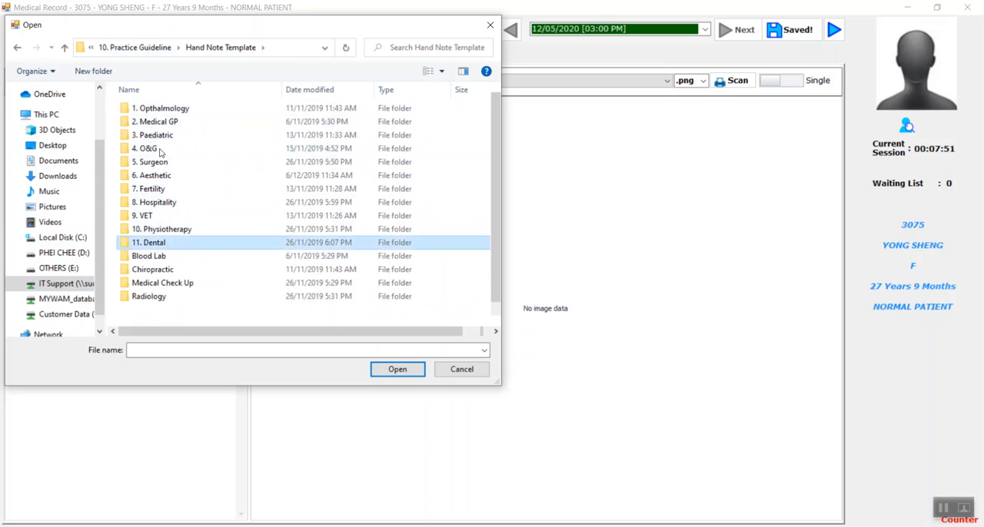
left_click(198, 113)
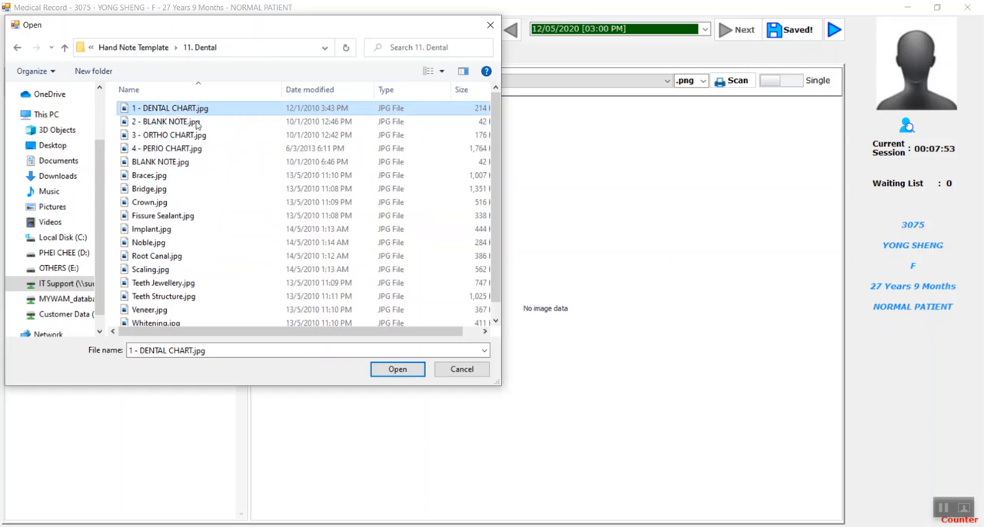
left_click(154, 176)
left_click(395, 370)
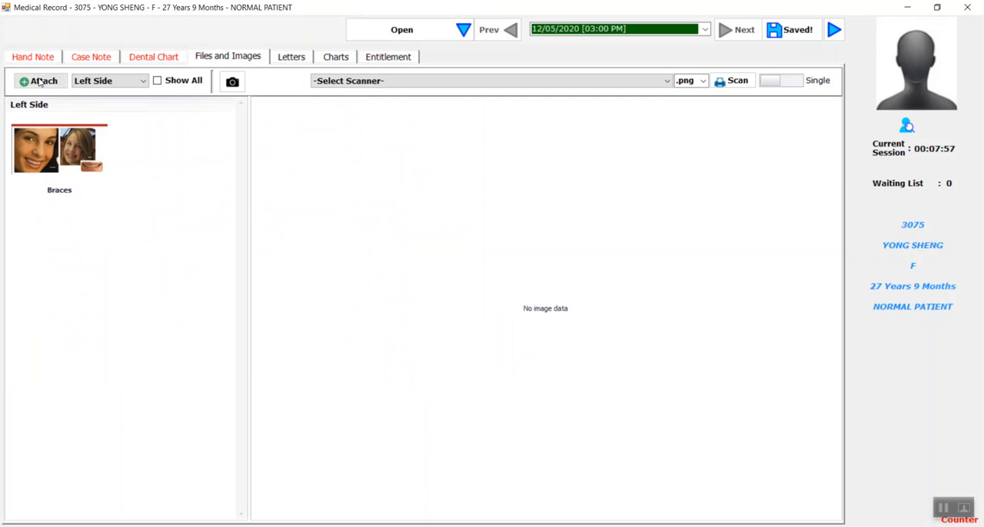
Step: Attach Crown.jpg from the 11. Dental folder to the patient's files as a Right Side image
left_click(108, 81)
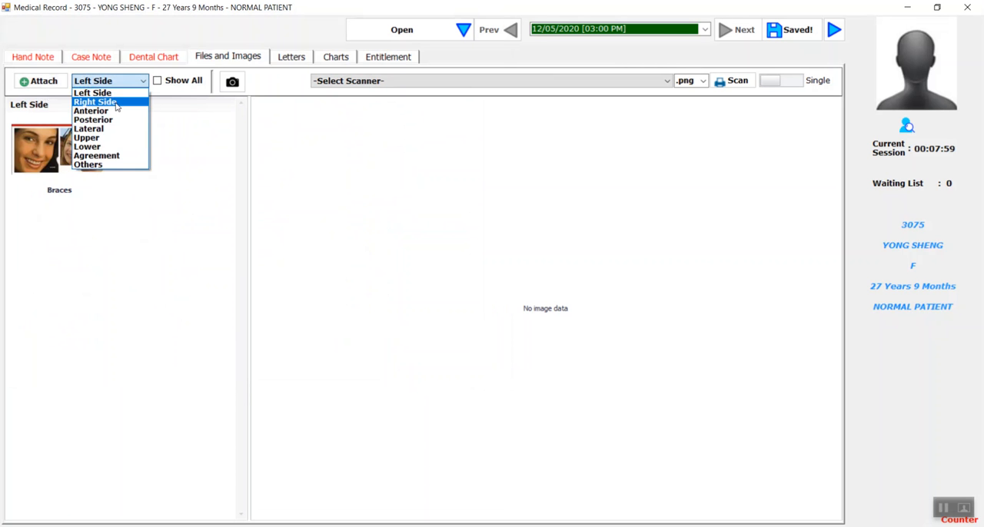
left_click(116, 102)
left_click(42, 82)
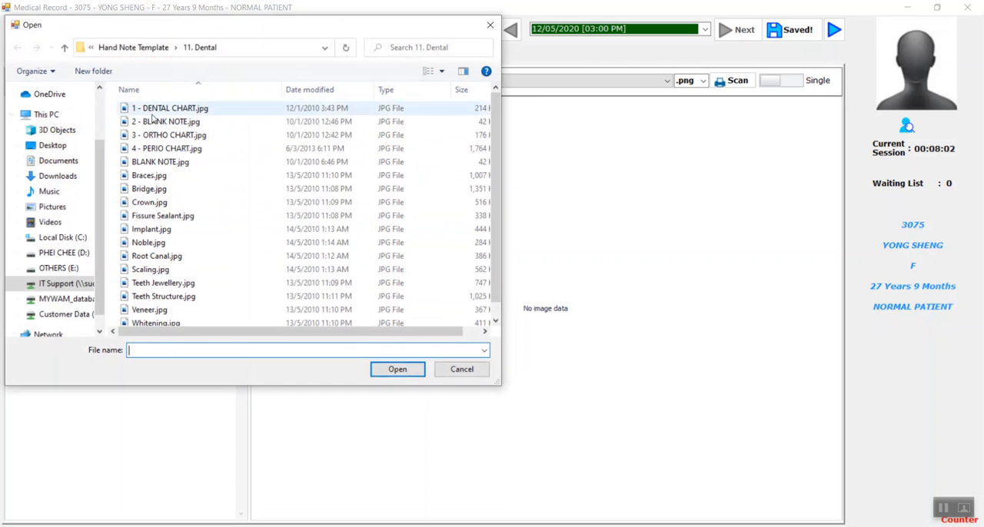
left_click(177, 215)
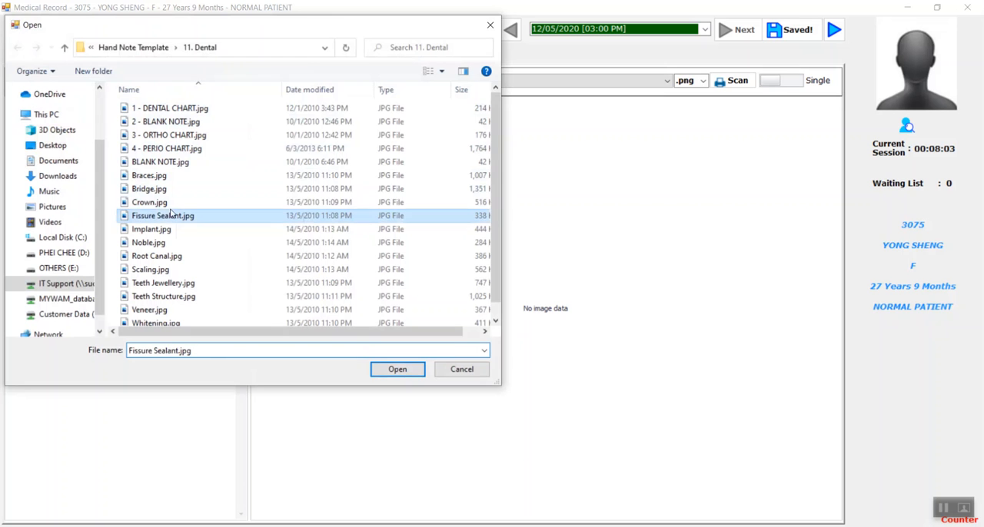
left_click(193, 195)
left_click(223, 202)
left_click(393, 370)
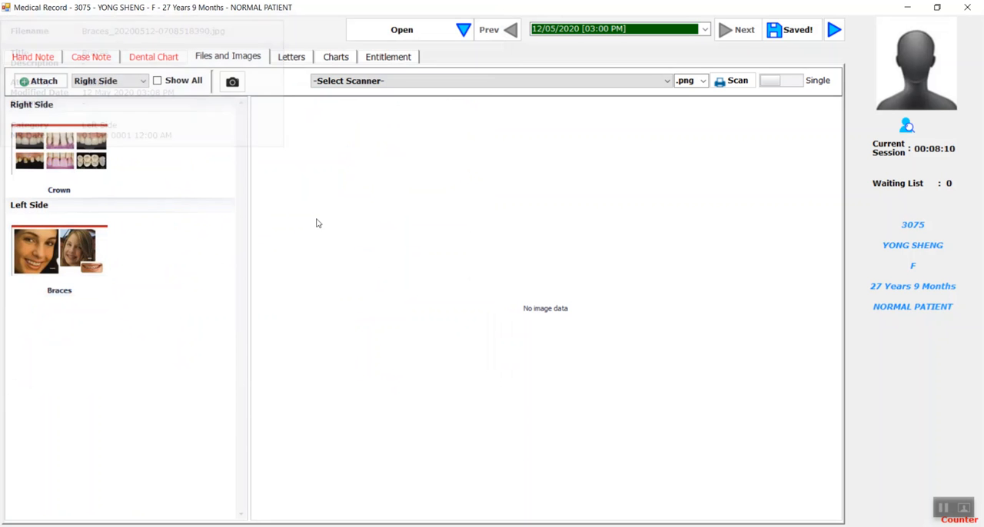
Step: Change the image viewer to Dual mode and display the Crown image beside the Braces image for comparison
left_click(799, 84)
left_click(116, 160)
left_click(619, 137)
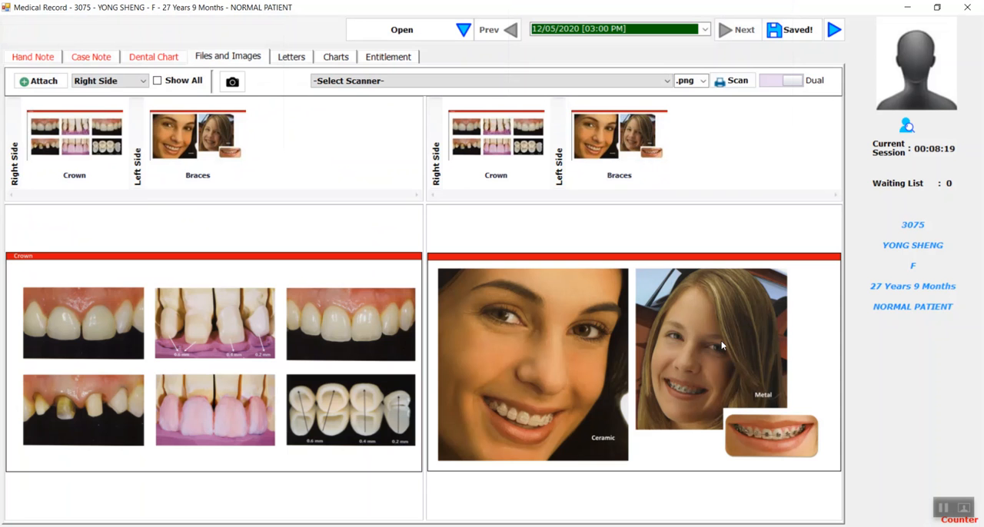
Step: Load the DOCTOR RECOMMENDATION LETTER template in the patient's letters
left_click(294, 58)
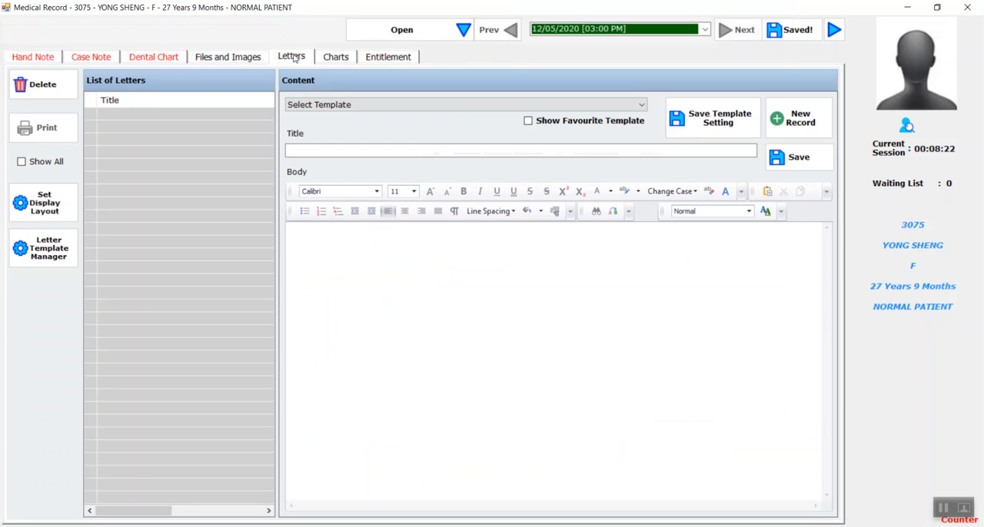
left_click(640, 104)
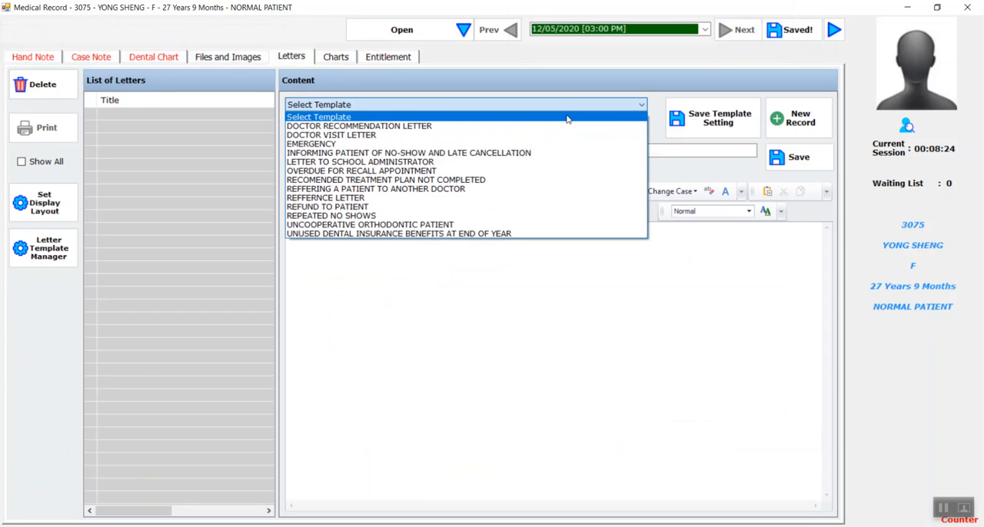
left_click(395, 126)
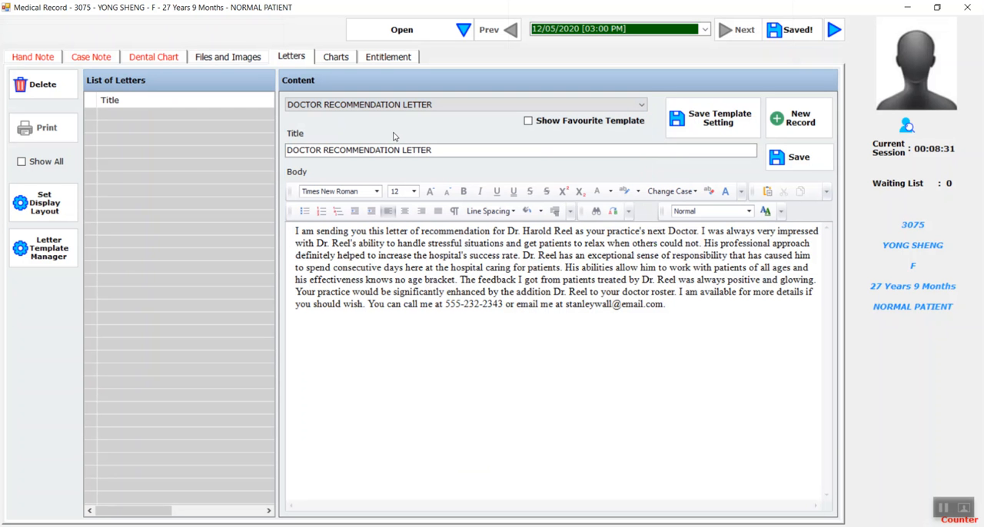
Step: Add the line "amendment" below the recommendation letter's text, separated by a blank line, and save the change to the template
left_click(676, 308)
key("Return")
key("Return")
type("amendment")
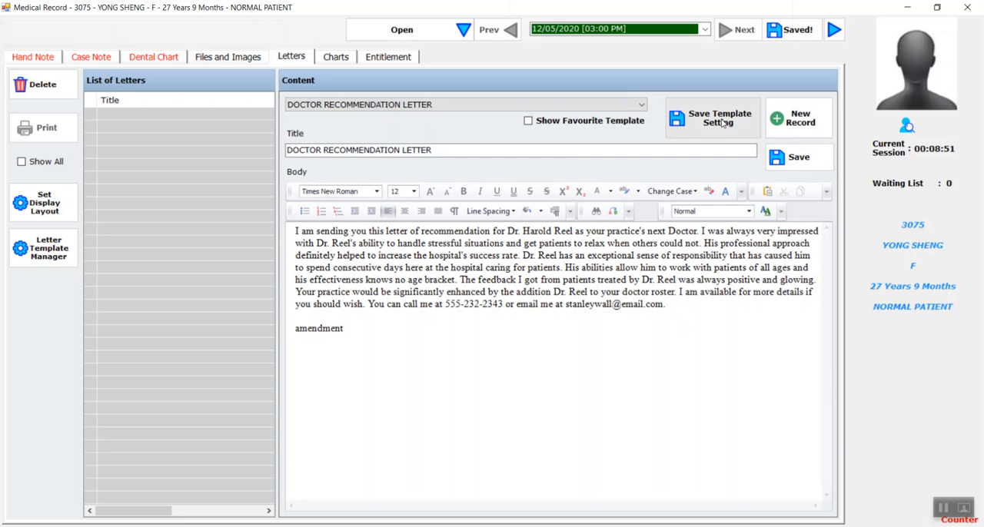
left_click(723, 121)
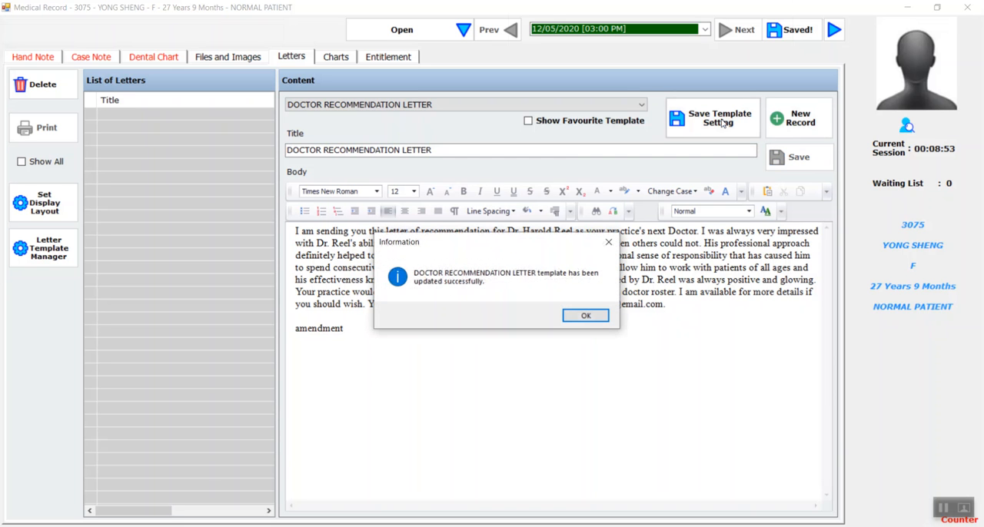
left_click(586, 316)
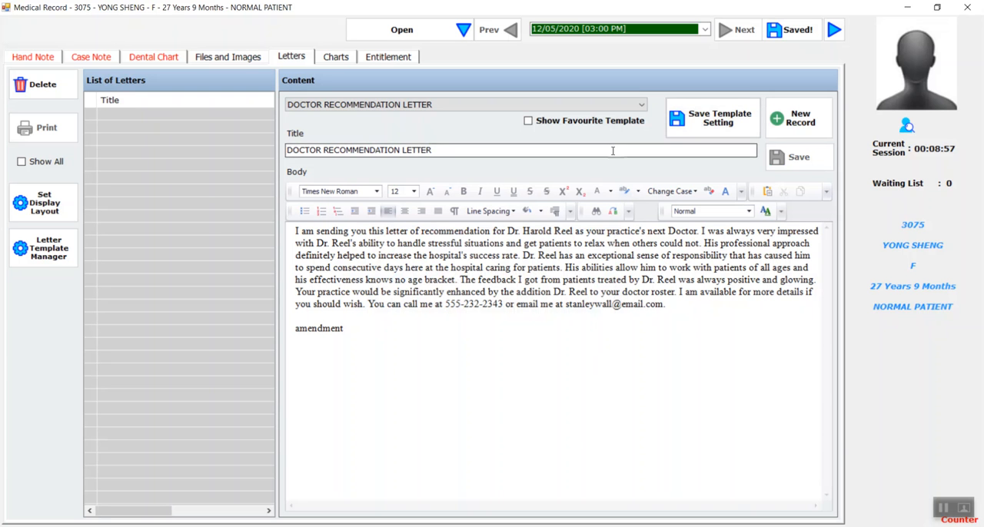
Step: Create a letter from the DOCTOR VISIT LETTER template and save it to the patient's record
left_click(459, 106)
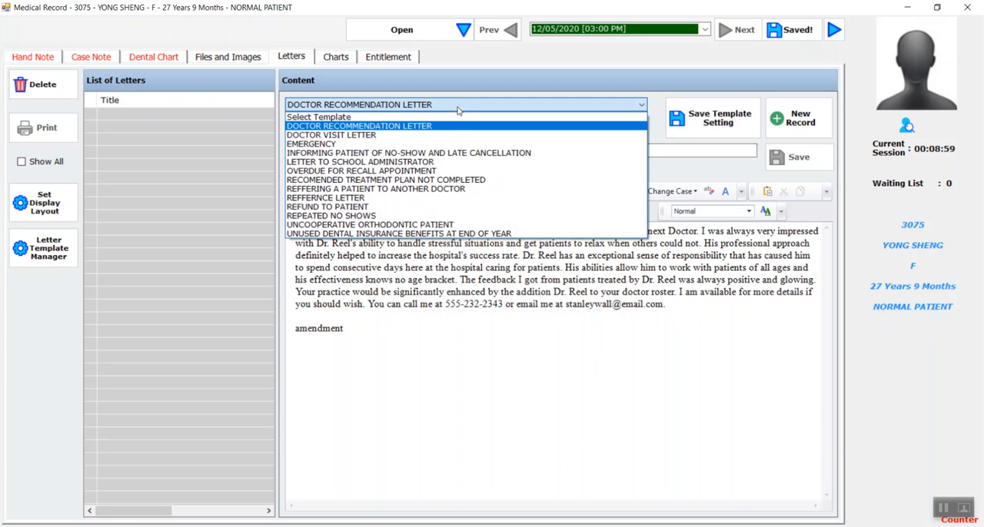
left_click(411, 136)
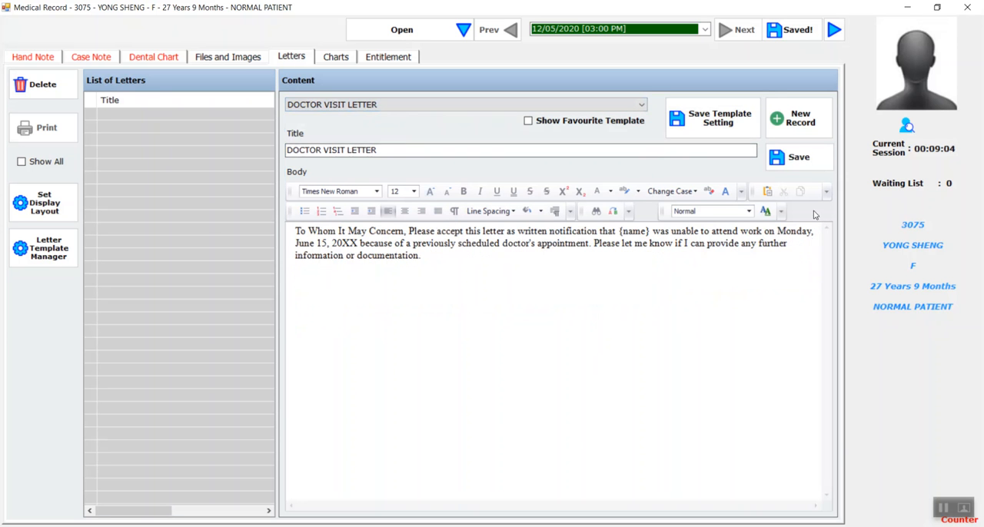
left_click(799, 158)
left_click(545, 316)
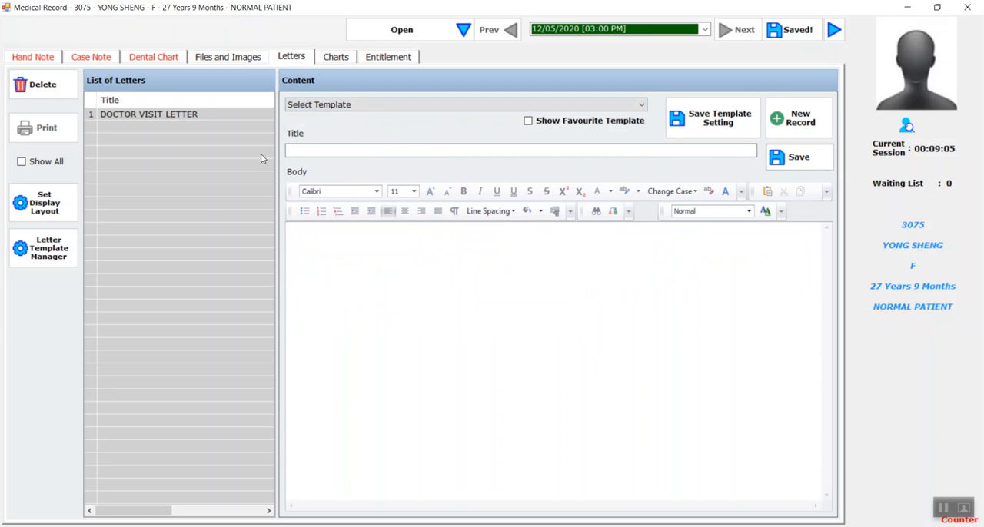
Step: Open the saved DOCTOR VISIT LETTER, check its print preview and close the preview
left_click(181, 117)
left_click(39, 129)
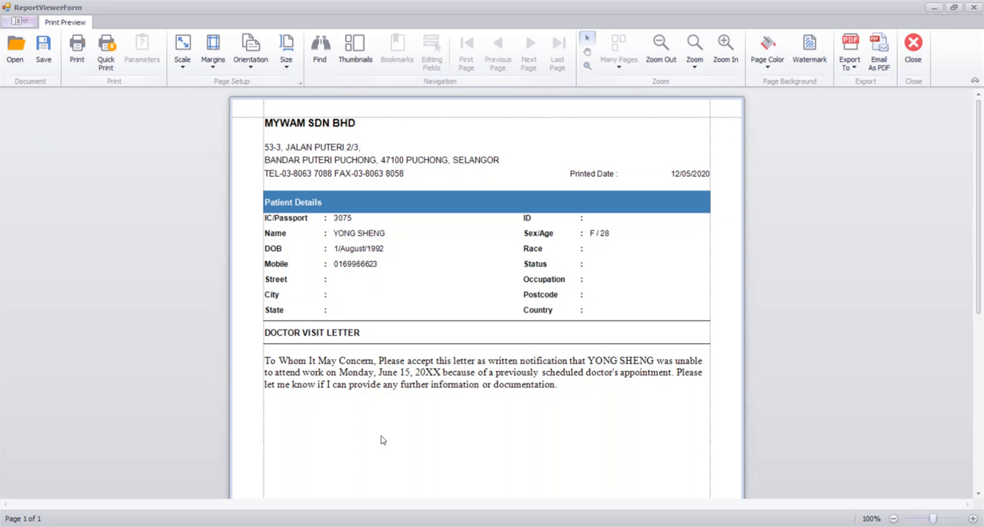
left_click(974, 8)
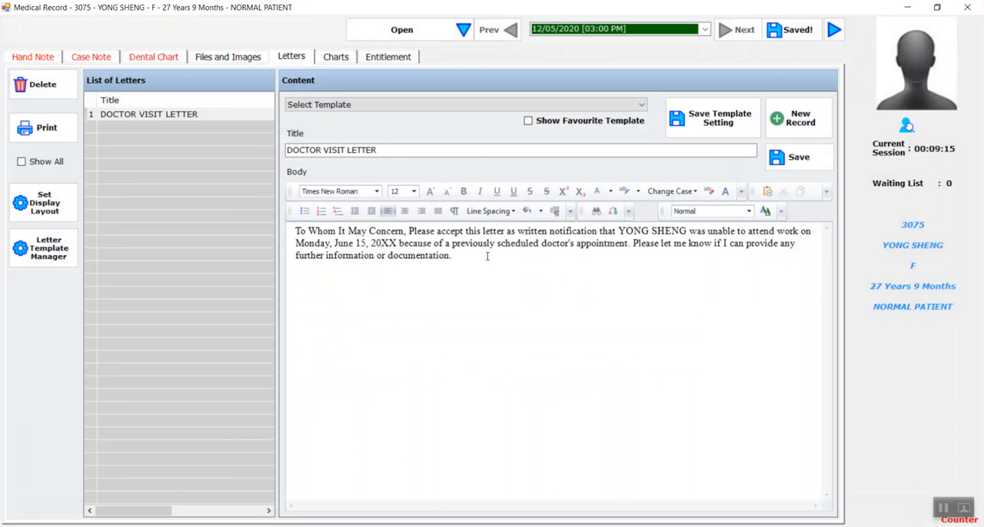
Step: Copy a picture from the Pictures folder, paste it below the DOCTOR VISIT LETTER's text and save the letter
left_click(416, 411)
right_click(404, 334)
left_click(381, 355)
key("alt+Tab")
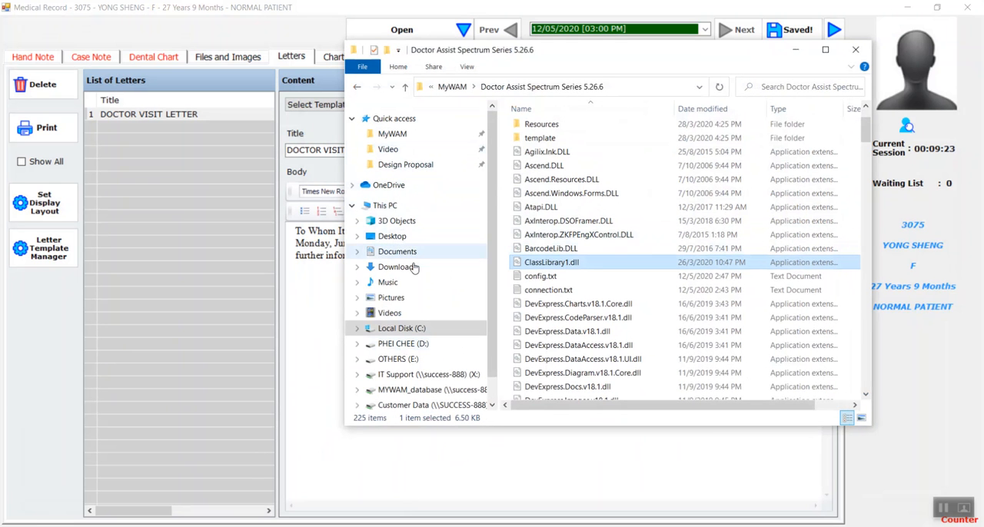
left_click(407, 298)
left_click(557, 216)
left_click(310, 297)
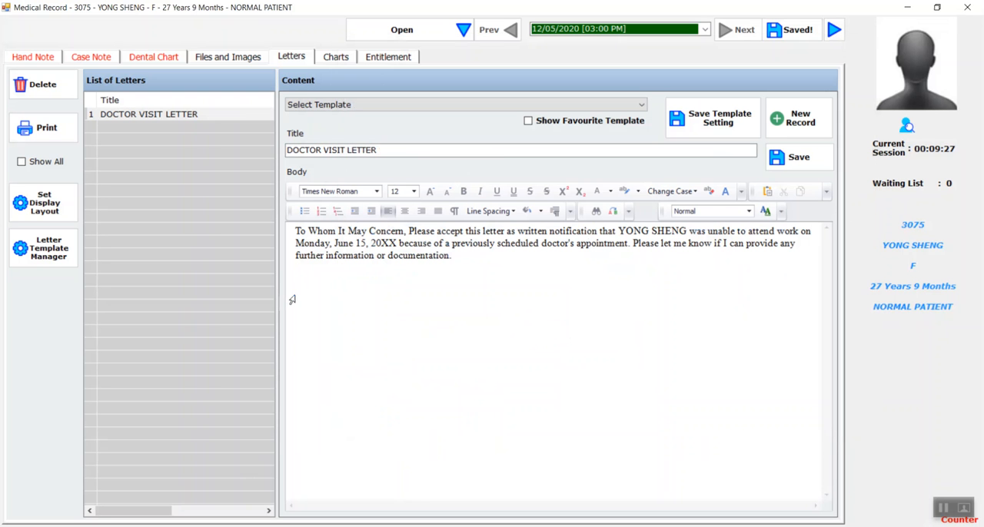
key("ctrl+v")
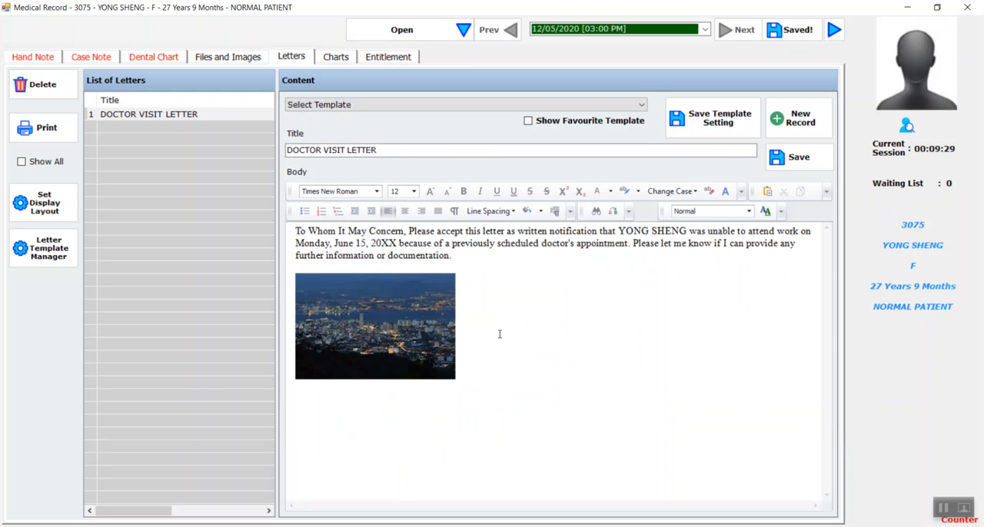
left_click(796, 157)
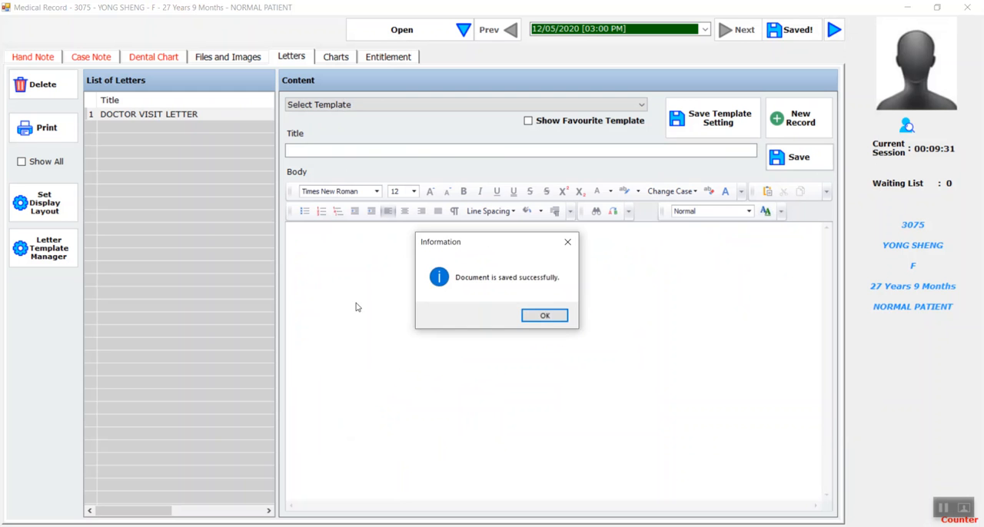
left_click(543, 316)
Step: Check the DOCTOR VISIT LETTER's print preview from header to signature block and close the preview
left_click(41, 140)
scroll(517, 375, "down", 1)
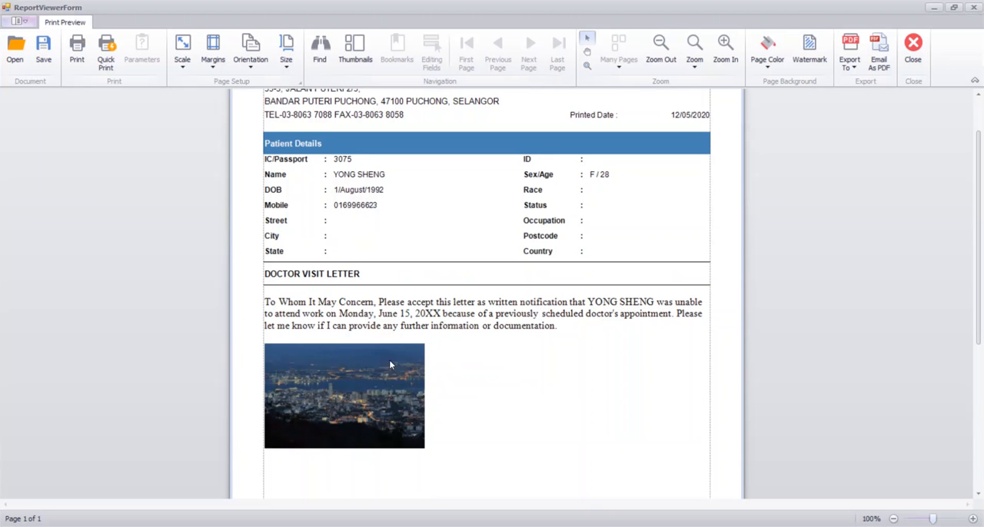
scroll(482, 315, "down", 3)
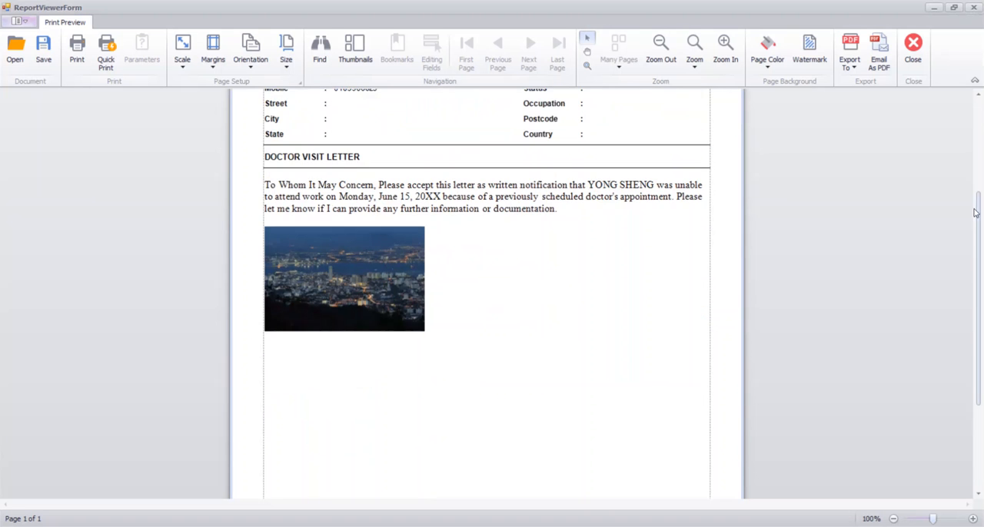
left_click_drag(980, 207, 980, 292)
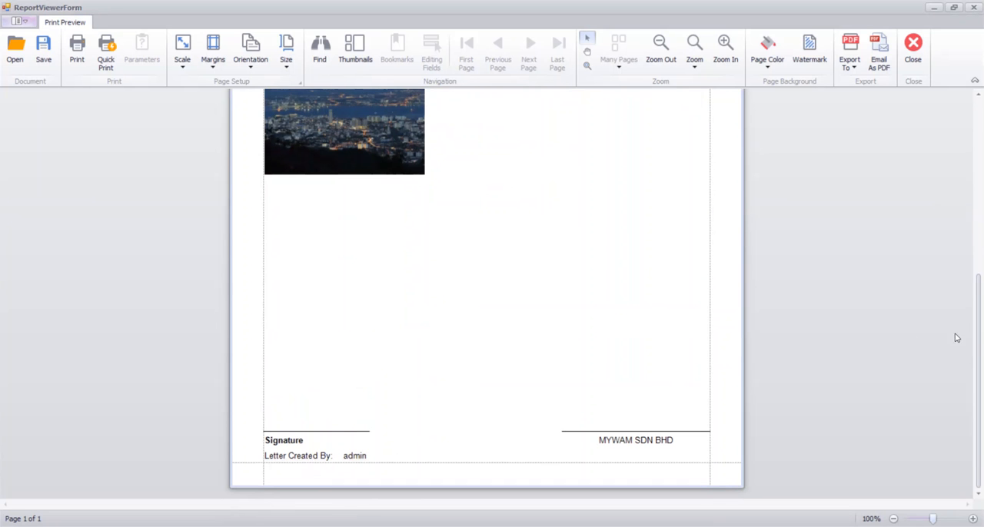
left_click_drag(978, 323, 975, 118)
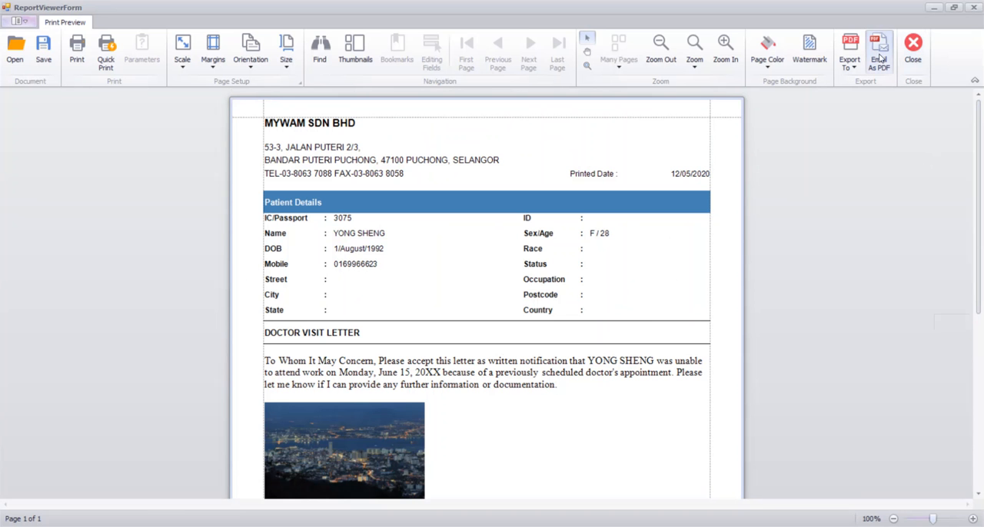
left_click(915, 46)
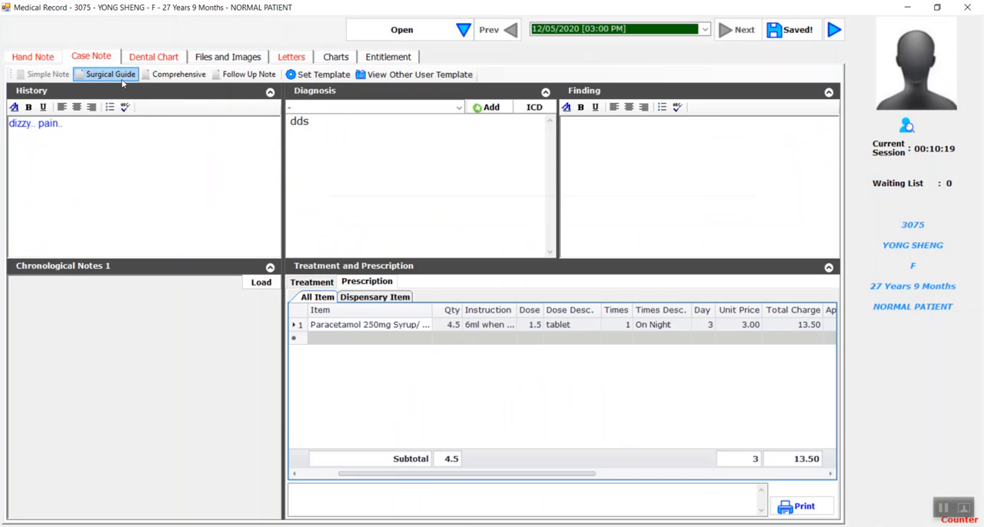
Step: View the case note in the Surgical Guide template and return to Simple Note
left_click(124, 79)
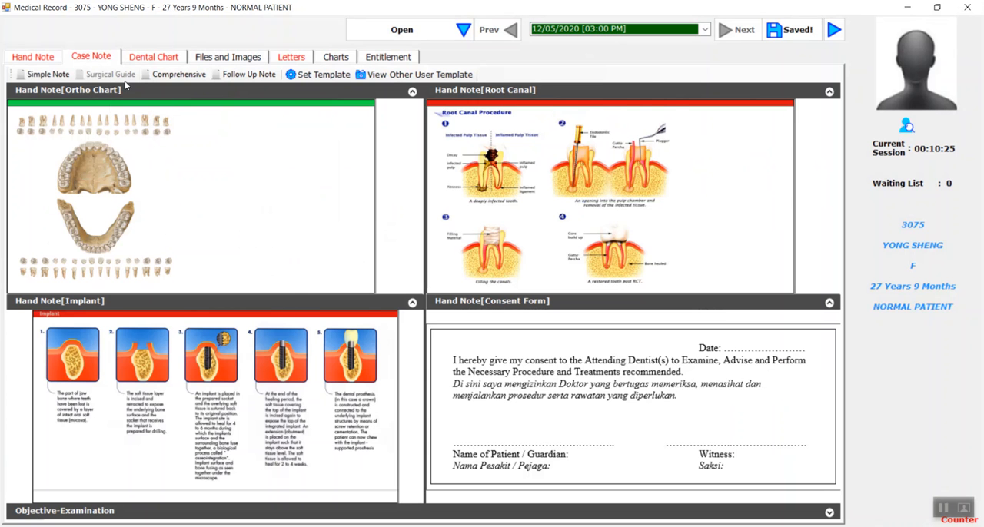
left_click(61, 77)
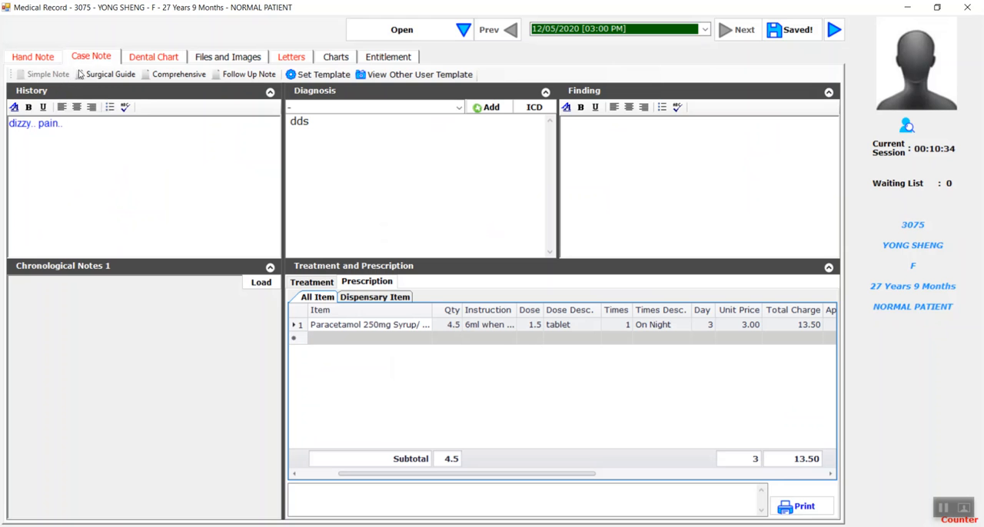
Step: Start a new case note template and name it "Template E"
left_click(329, 75)
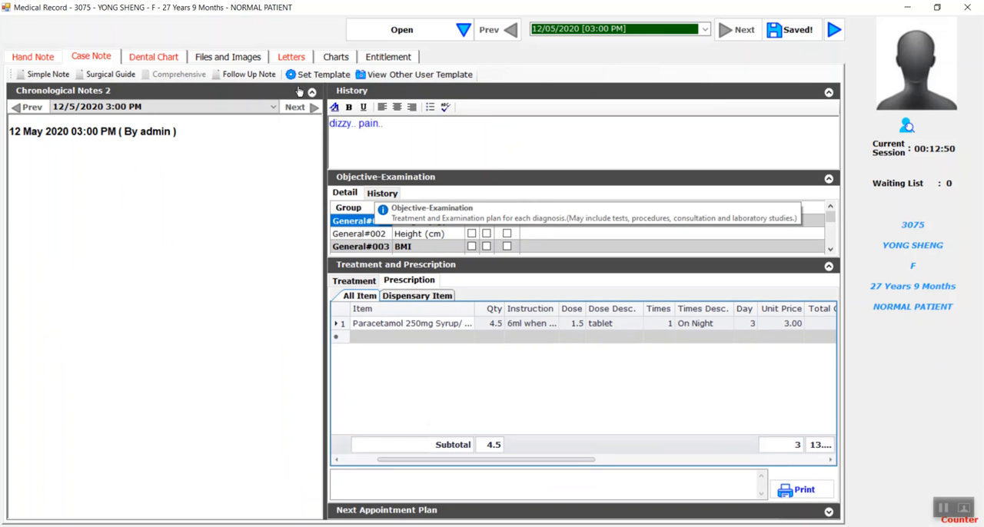
left_click(315, 75)
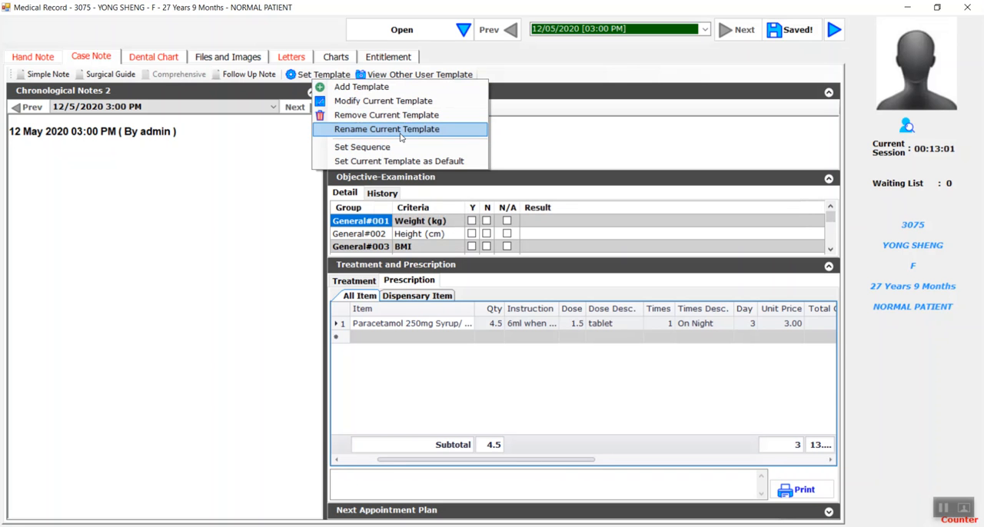
left_click(327, 87)
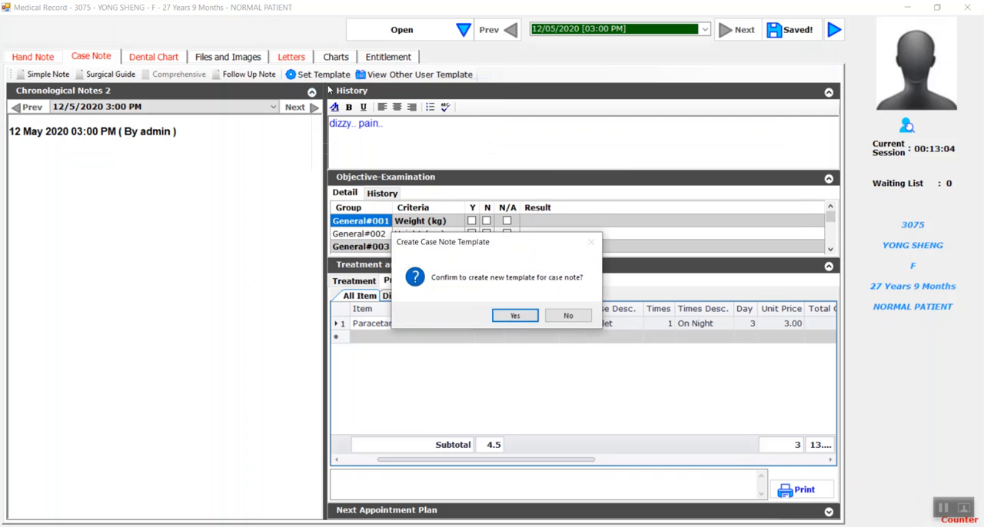
left_click(517, 315)
left_click(510, 272)
left_click_drag(496, 271, 537, 271)
key("BackSpace")
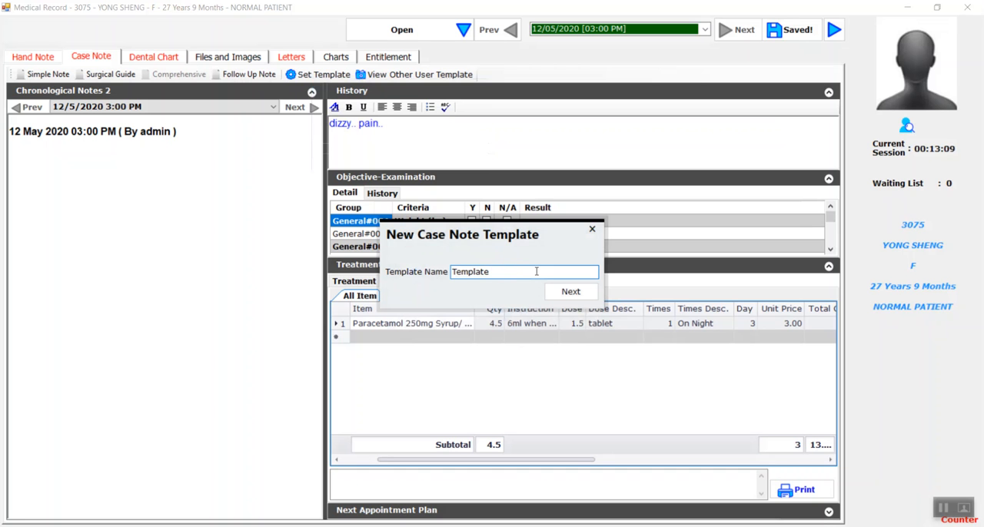
type("0")
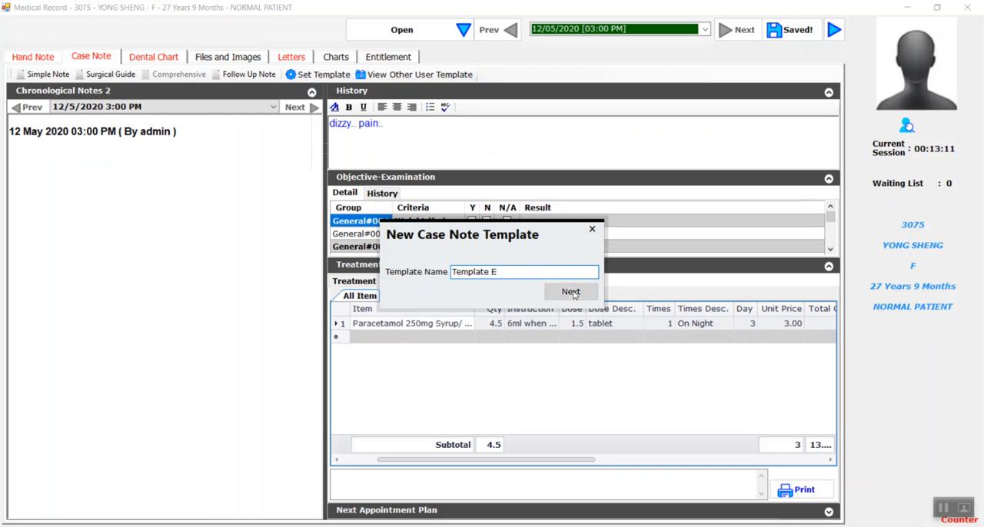
left_click(570, 291)
left_click(546, 316)
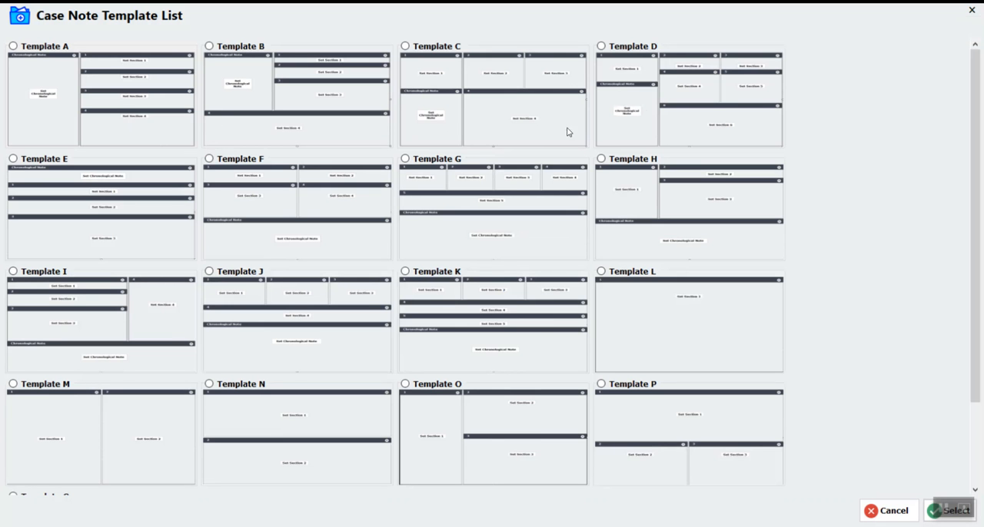
Step: Choose the two-column Template M layout for the new case note template
left_click_drag(980, 60, 979, 127)
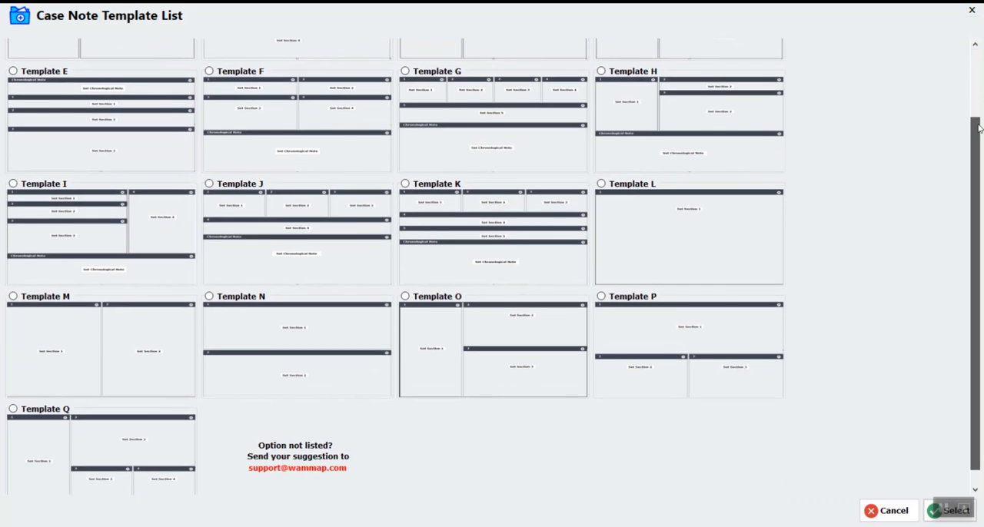
left_click(32, 304)
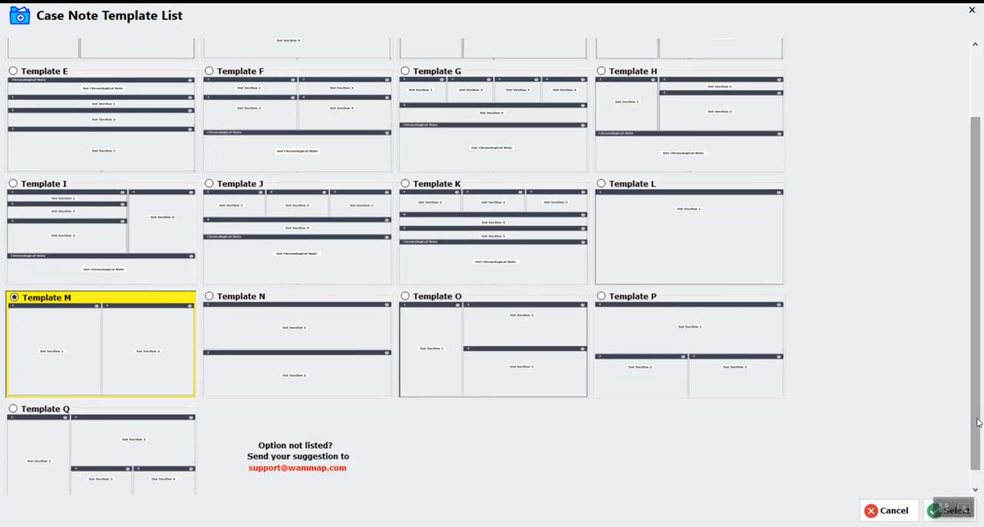
scroll(926, 506, "down", 1)
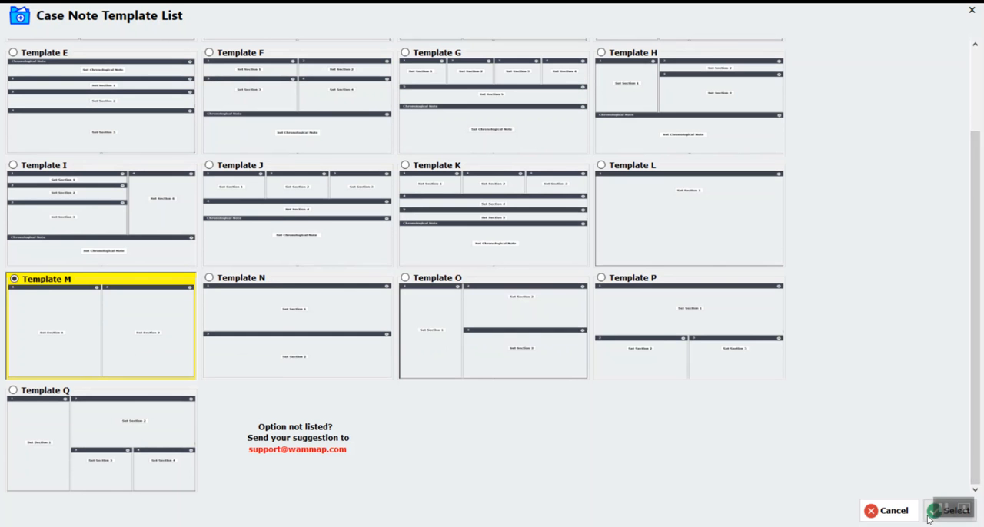
left_click(951, 510)
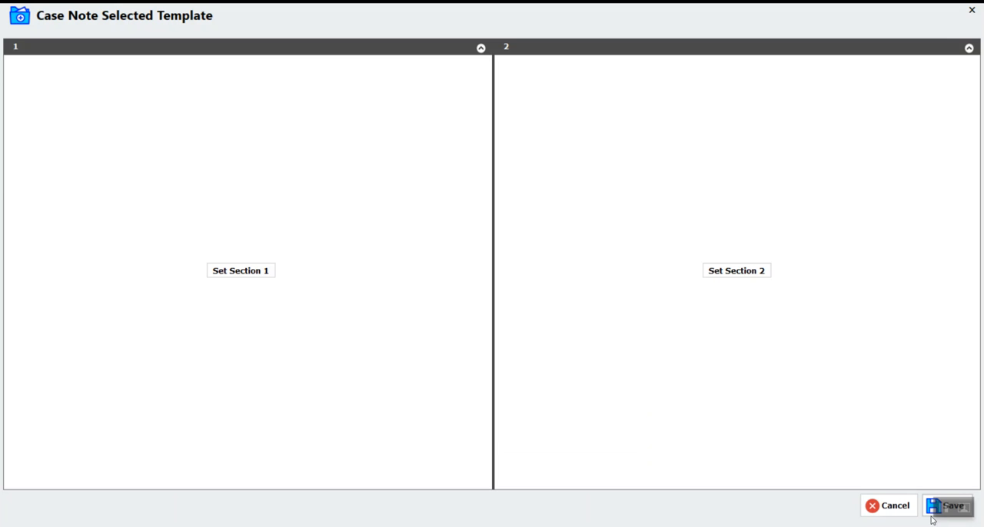
Step: Set Section 1 of the new template to the Objective-Examination control
left_click(231, 275)
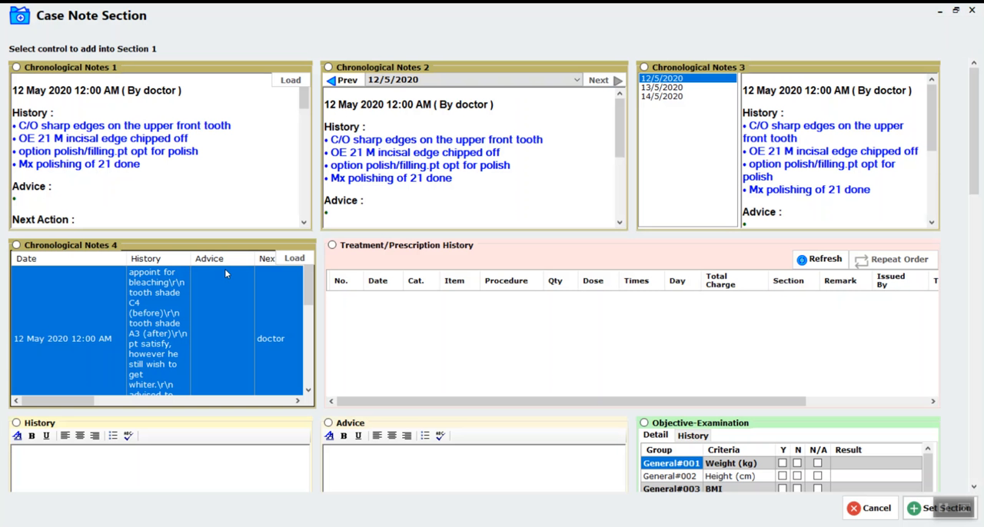
left_click_drag(971, 127, 971, 188)
left_click(644, 202)
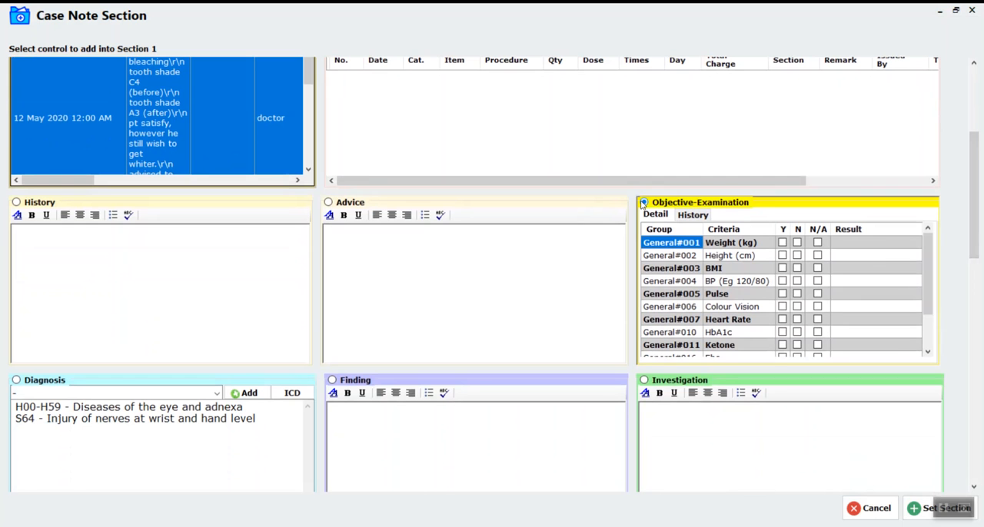
left_click(919, 508)
Step: Set Section 2 of the new template to a Hand Note with the Noble drawing
left_click(728, 269)
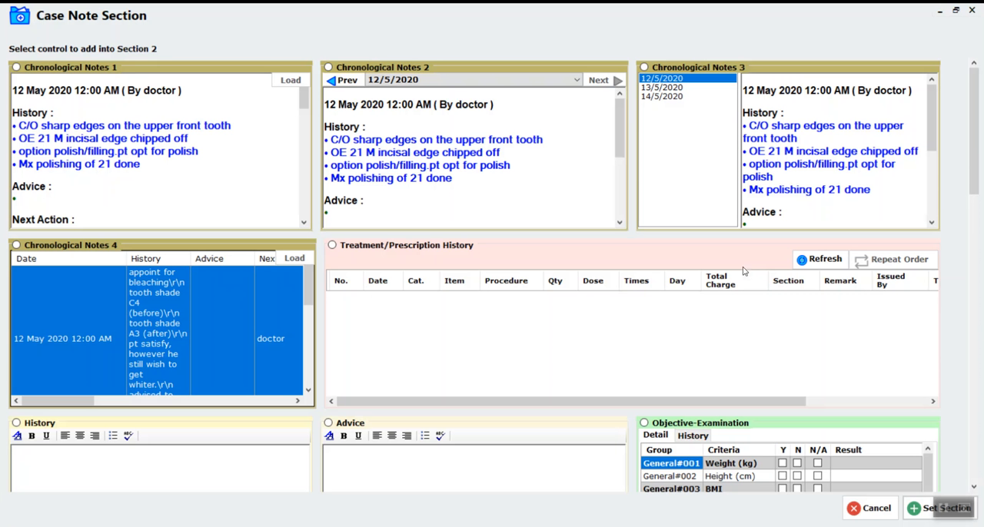
left_click_drag(972, 144, 971, 373)
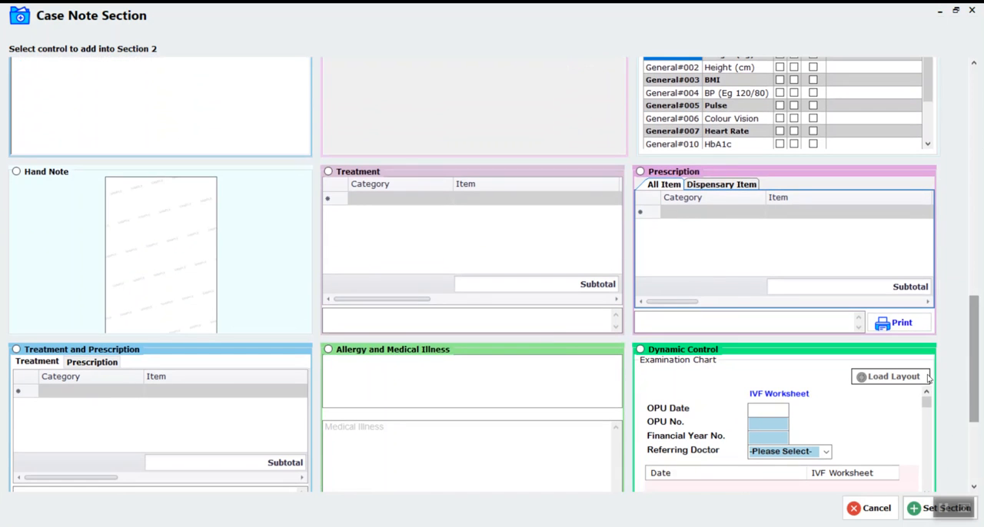
left_click(16, 171)
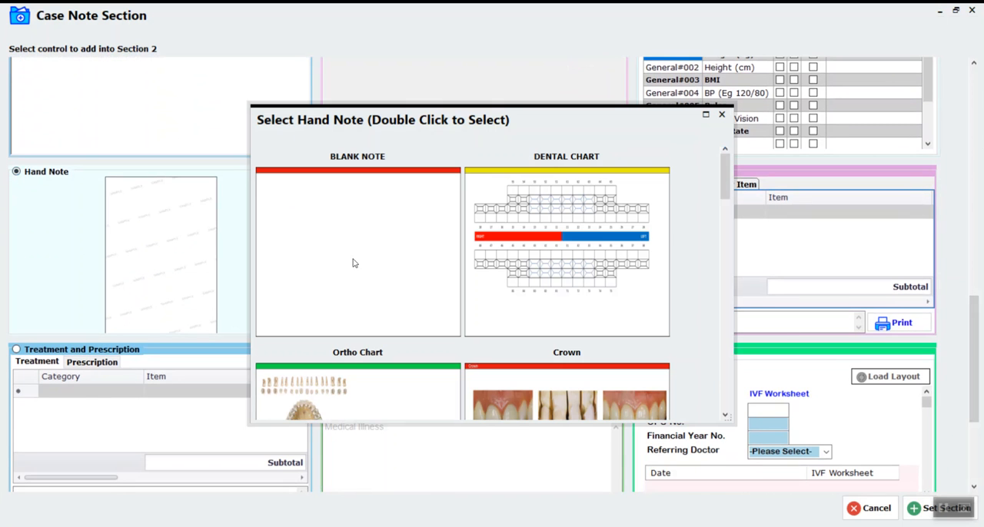
left_click_drag(722, 185, 729, 265)
left_click(354, 252)
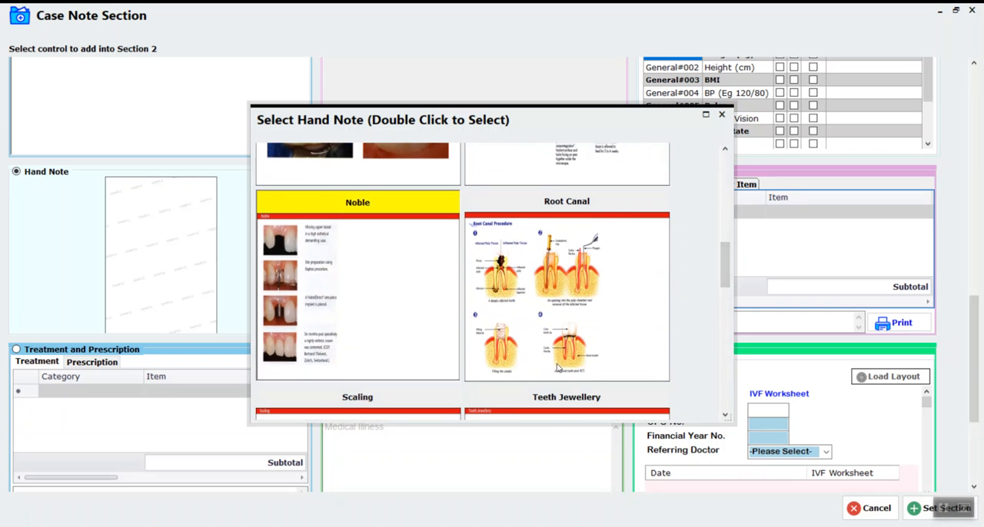
double_click(349, 306)
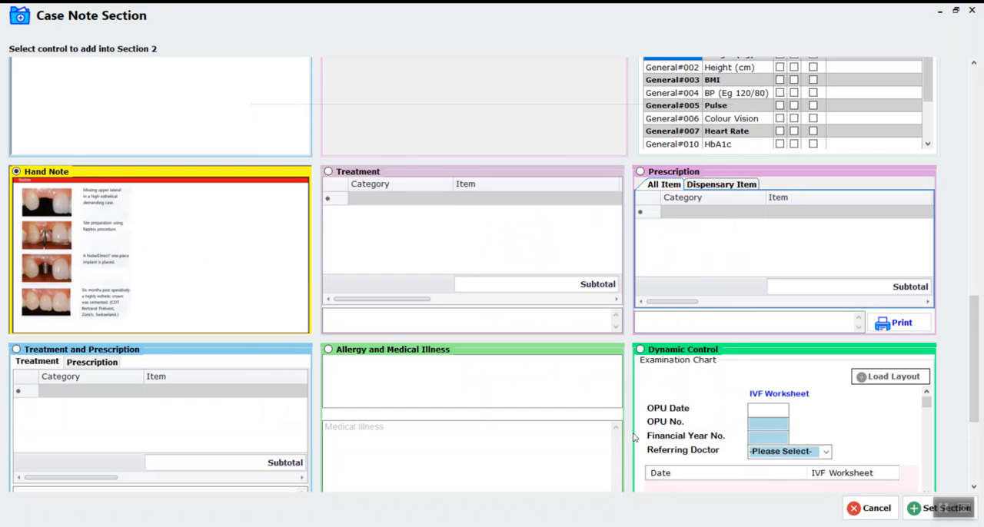
left_click(923, 509)
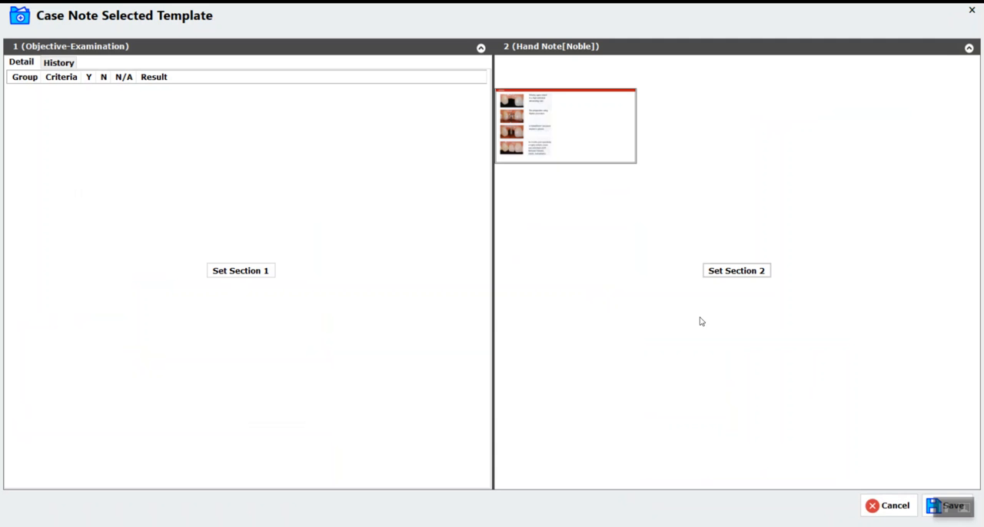
Step: Save the new case note template and display the case note in Template E
left_click(931, 511)
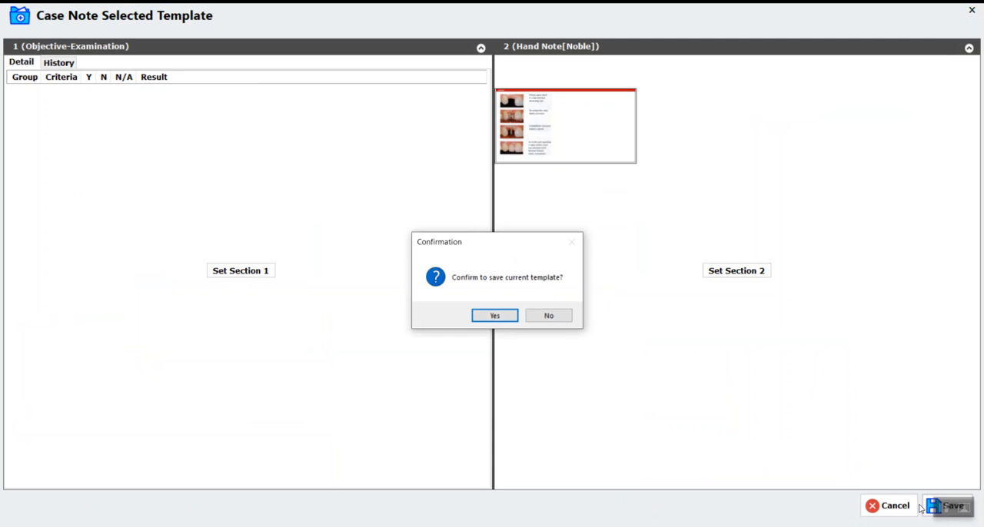
left_click(506, 315)
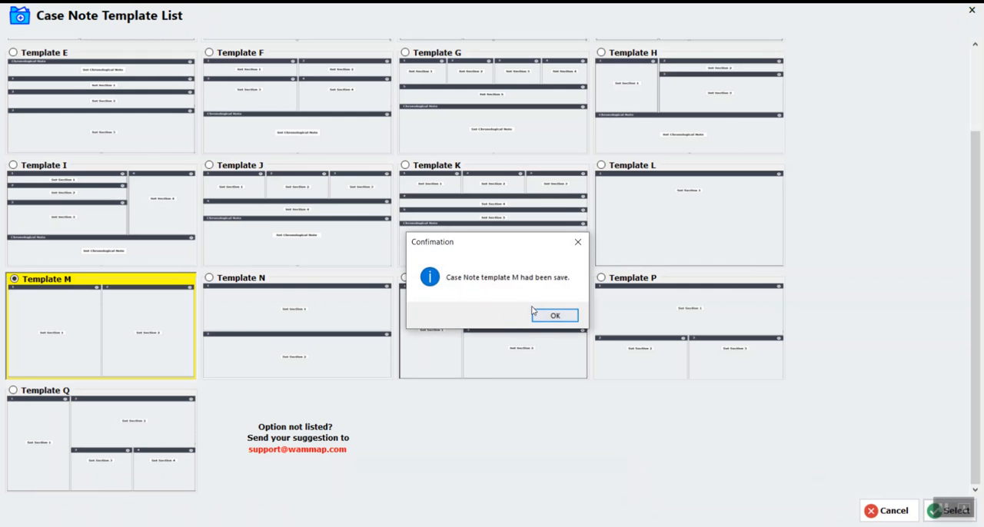
left_click(555, 316)
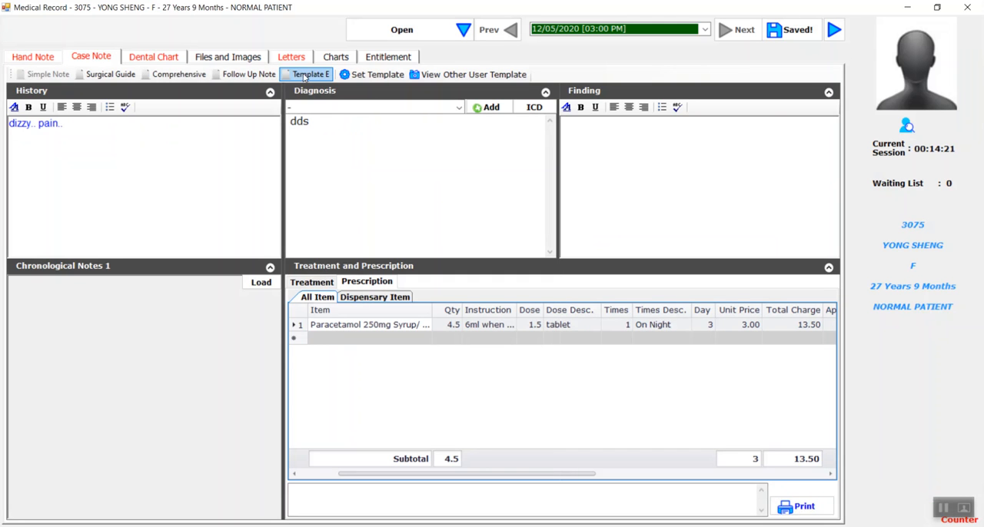
left_click(315, 73)
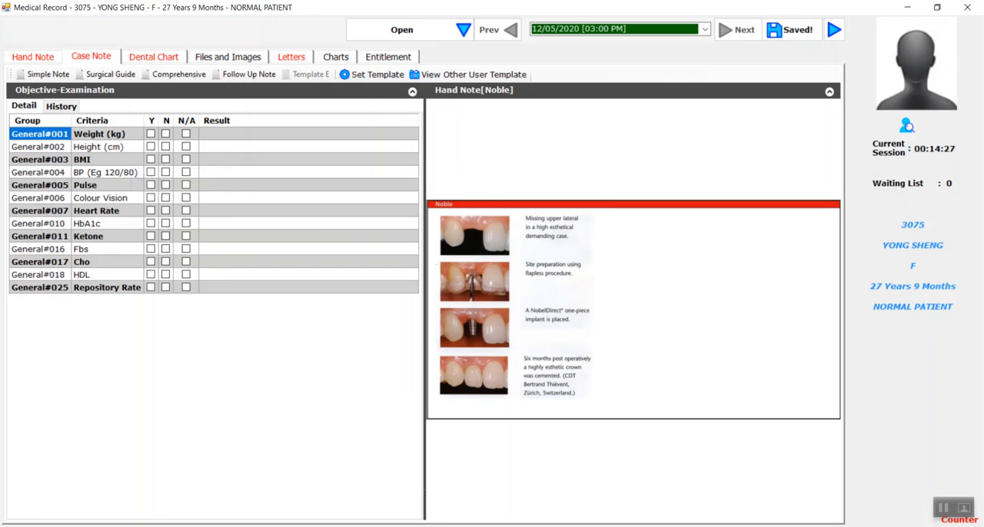
left_click(794, 39)
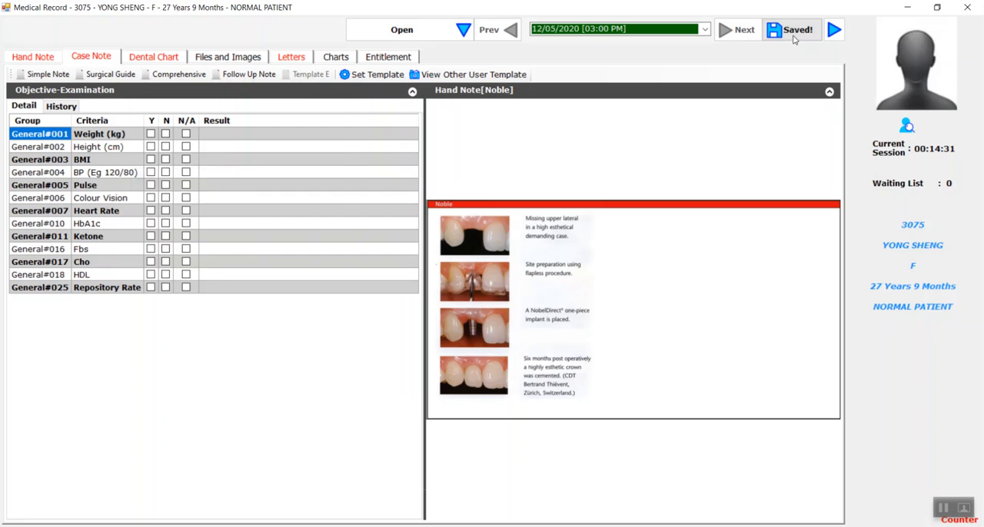
left_click(416, 32)
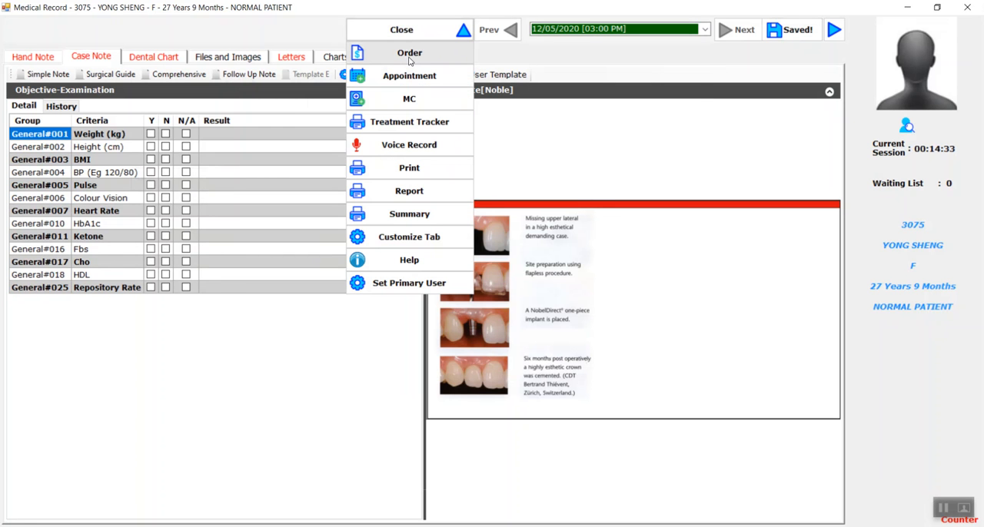
left_click(409, 54)
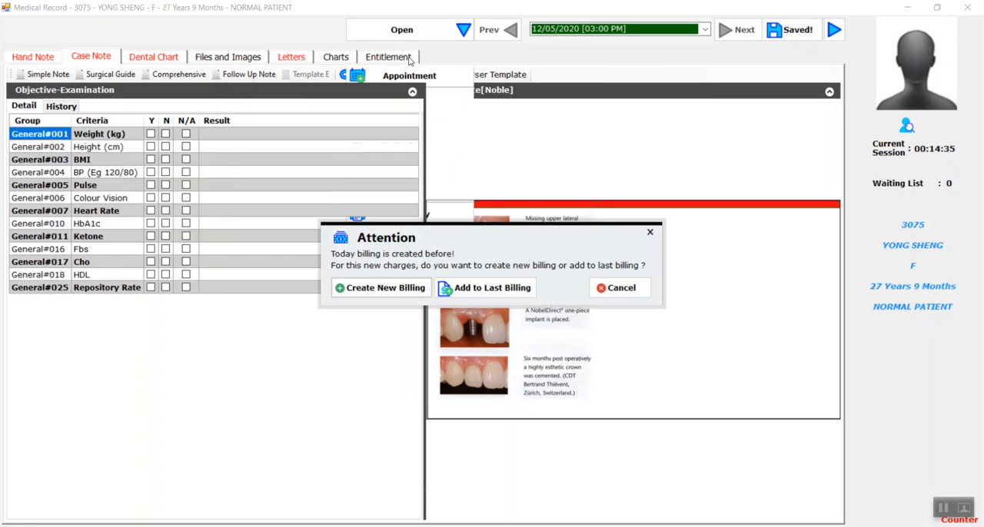
left_click(649, 232)
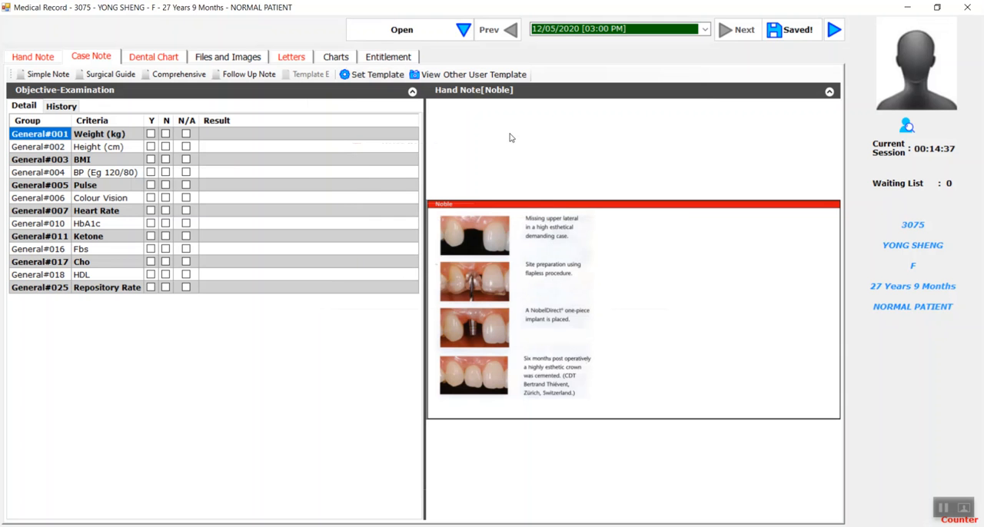
Step: Open the patient's appointment from the medical record and examine its status history, including the consultation, treatment done and settlement entries
left_click(416, 31)
left_click(442, 82)
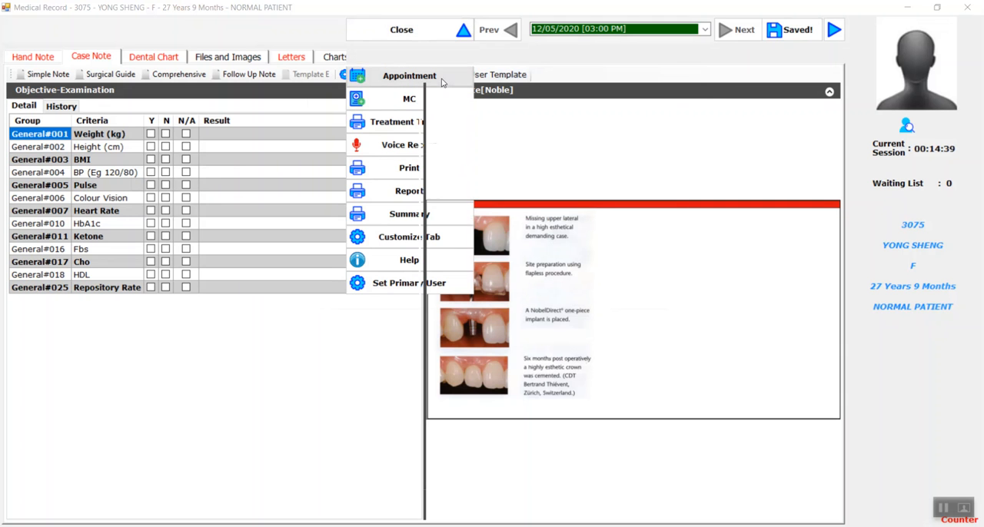
scroll(464, 353, "down", 1)
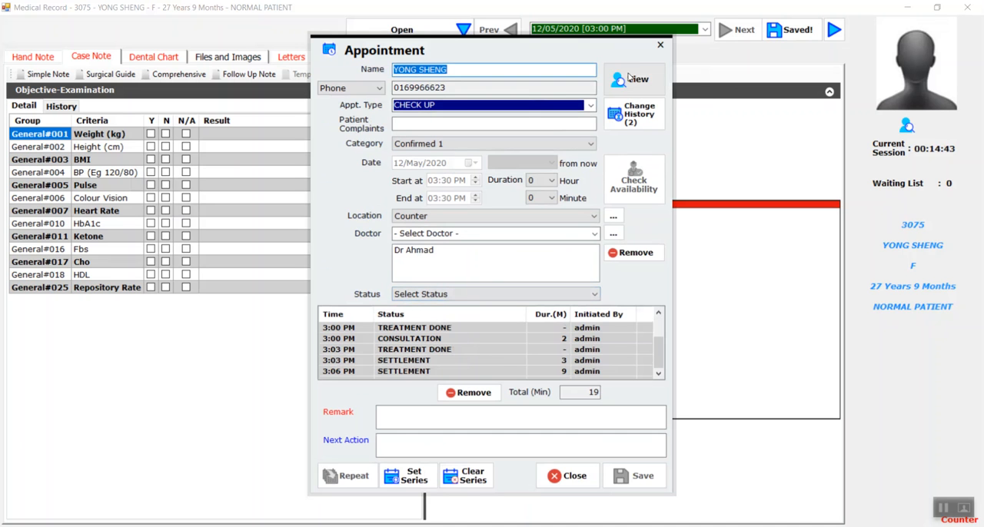
left_click(659, 46)
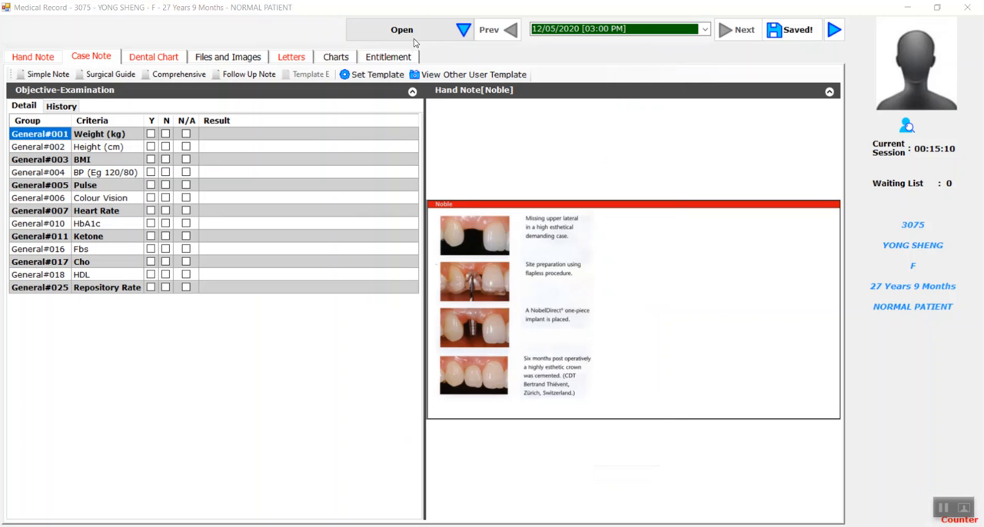
left_click(420, 39)
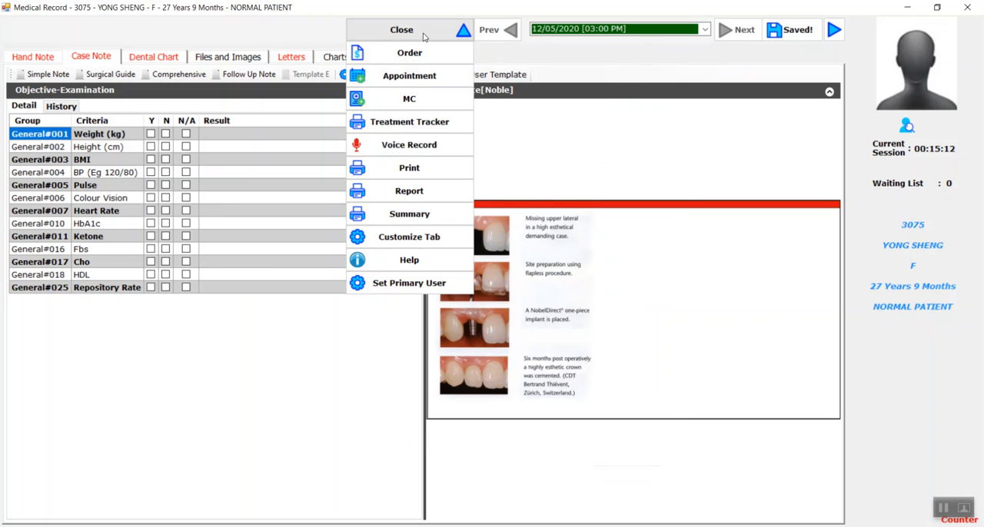
left_click(410, 76)
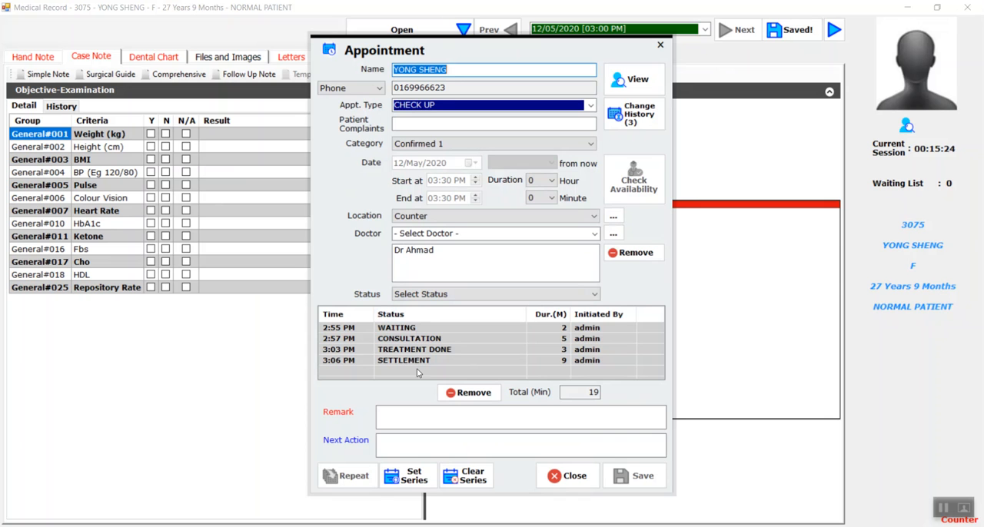
left_click(436, 340)
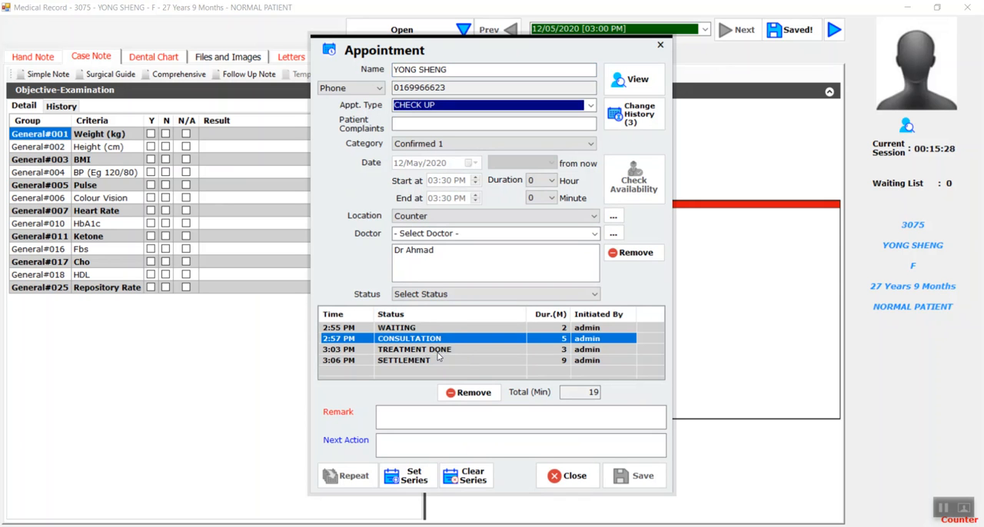
left_click(438, 352)
left_click(422, 364)
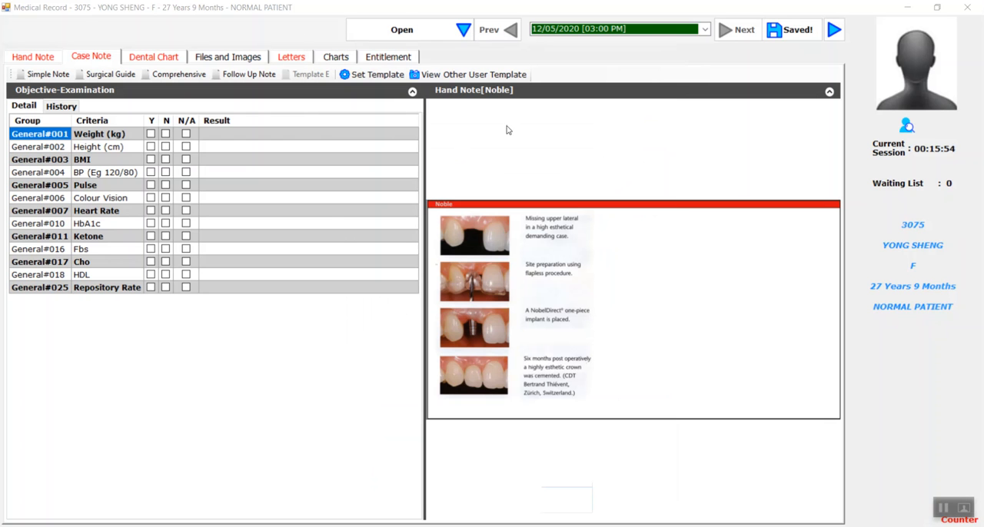
Step: Close the medical record, enter the appointment remark "book appt 1 month later" and go to the queue
left_click(808, 30)
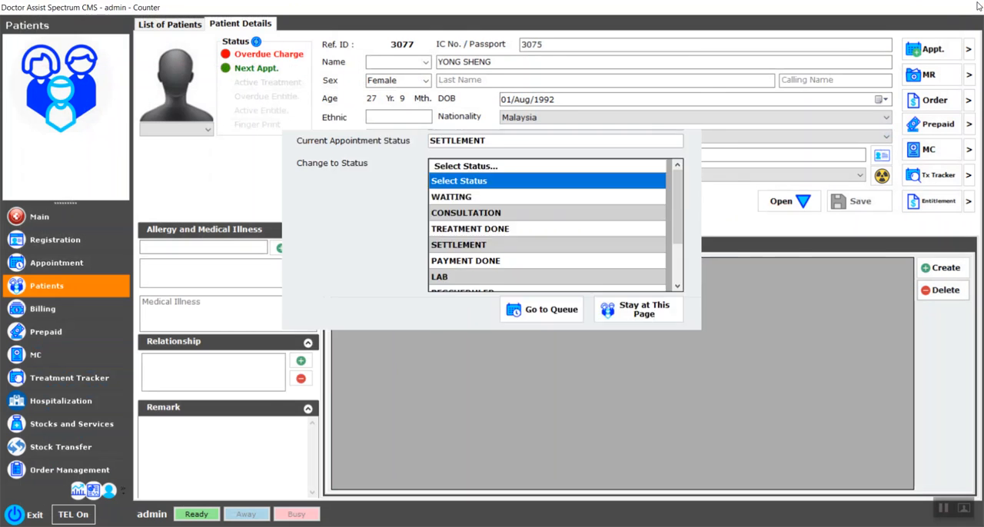
left_click(481, 181)
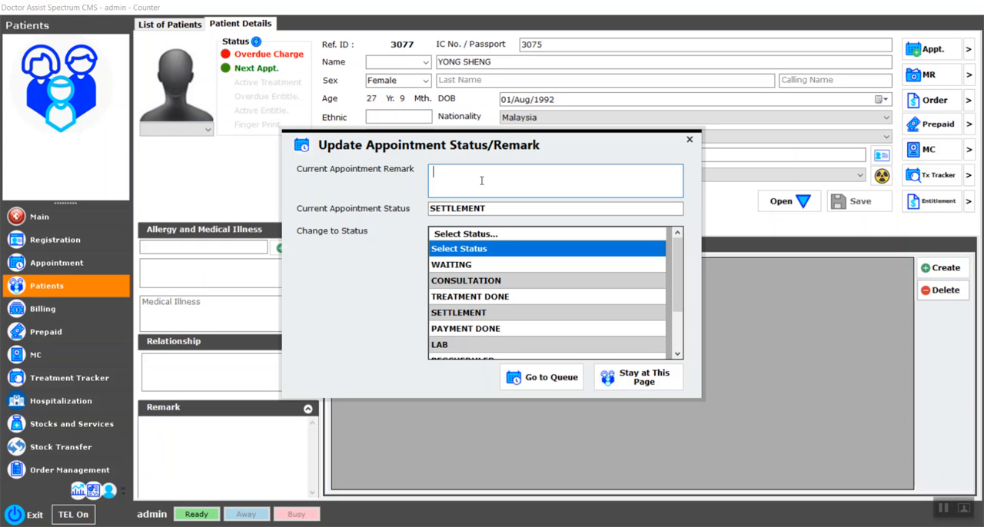
type("book appt 1 month later")
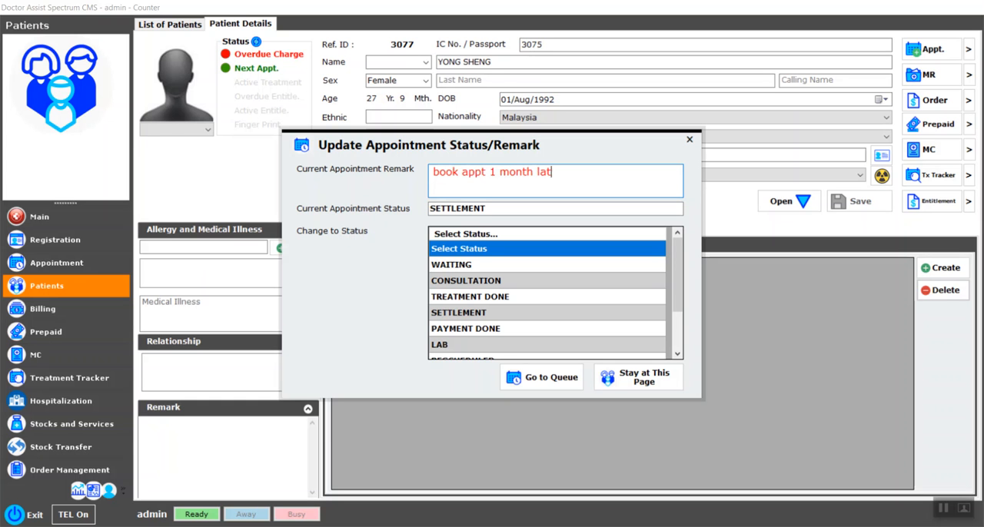
left_click(549, 386)
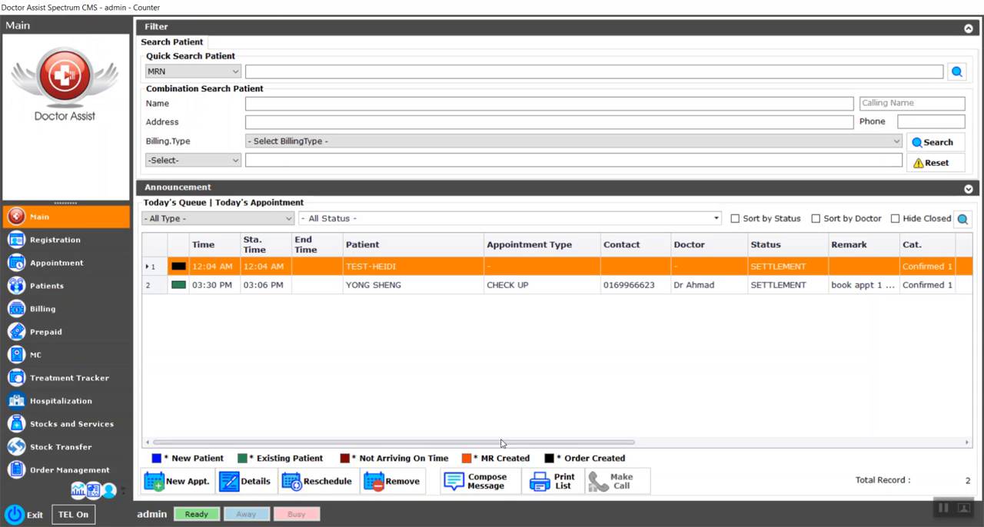
Step: Widen the Remark column in today's queue so the patient's full remark can be read
left_click(386, 290)
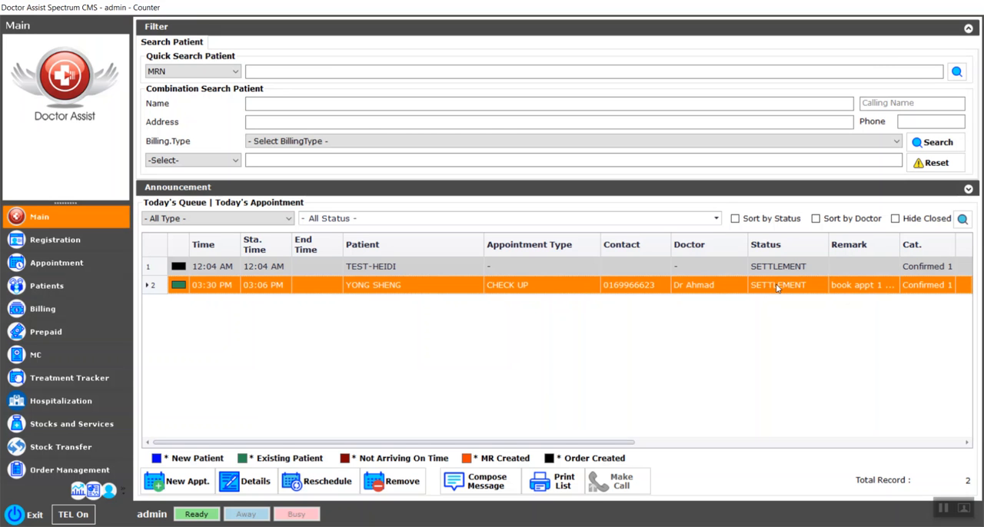
left_click_drag(618, 442, 960, 415)
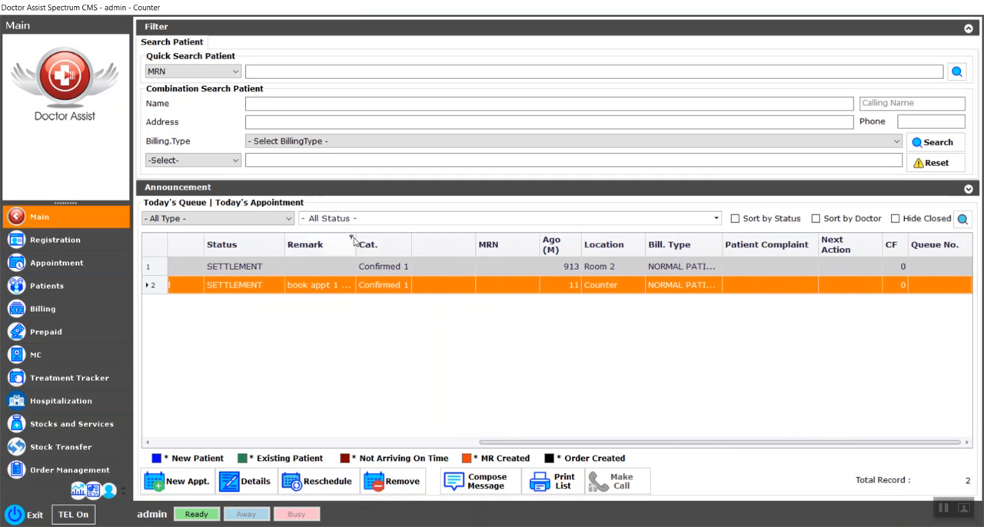
left_click_drag(450, 236, 455, 236)
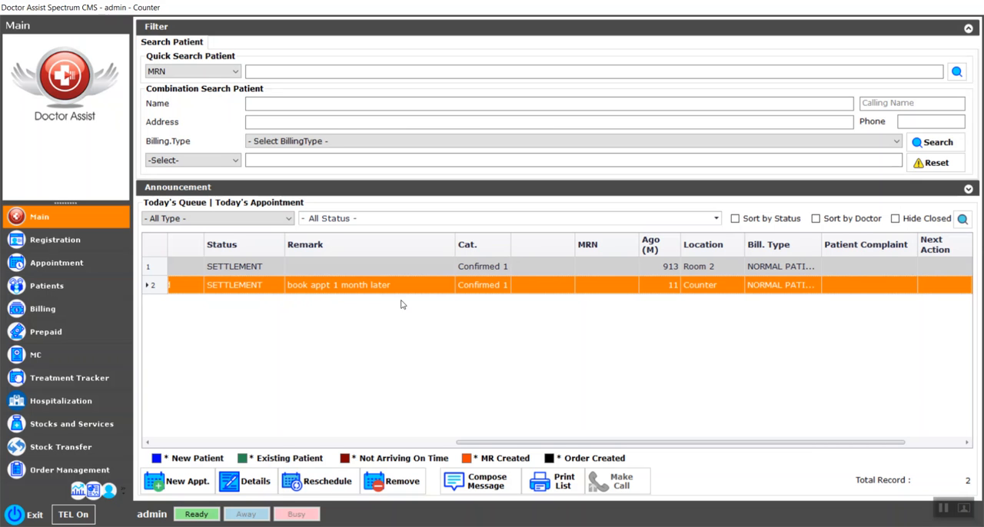
left_click_drag(502, 444, 240, 423)
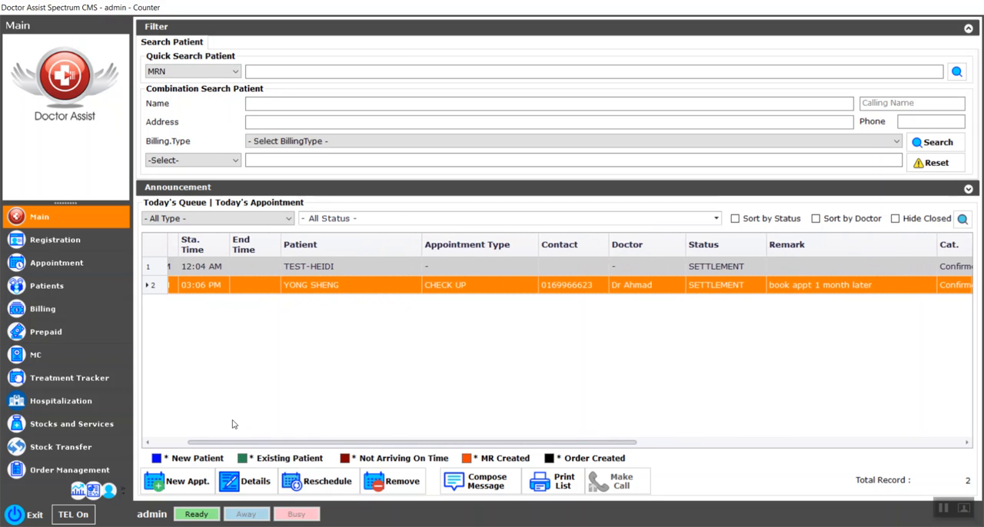
Step: Repeat the patient's check-up appointment for 1 Month from now and check the assigned doctor's availability
double_click(475, 287)
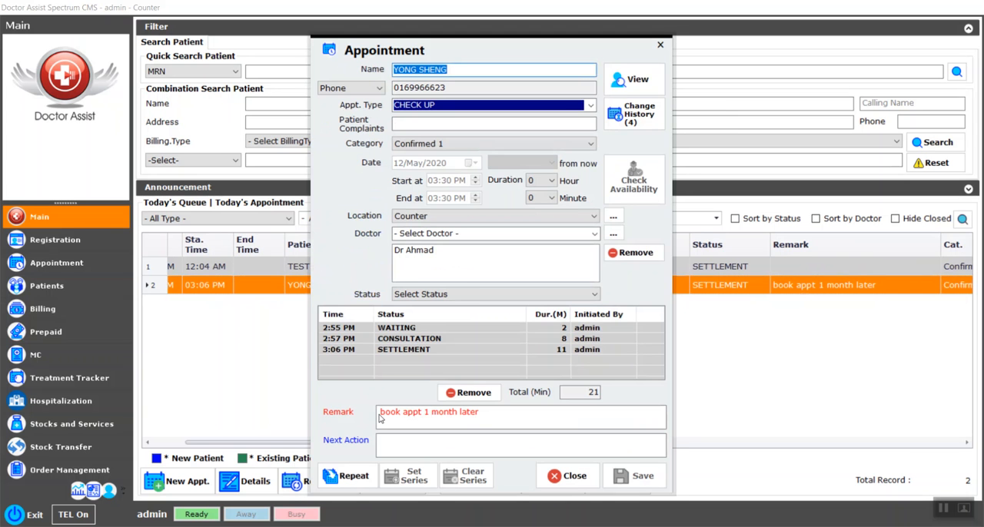
left_click(339, 476)
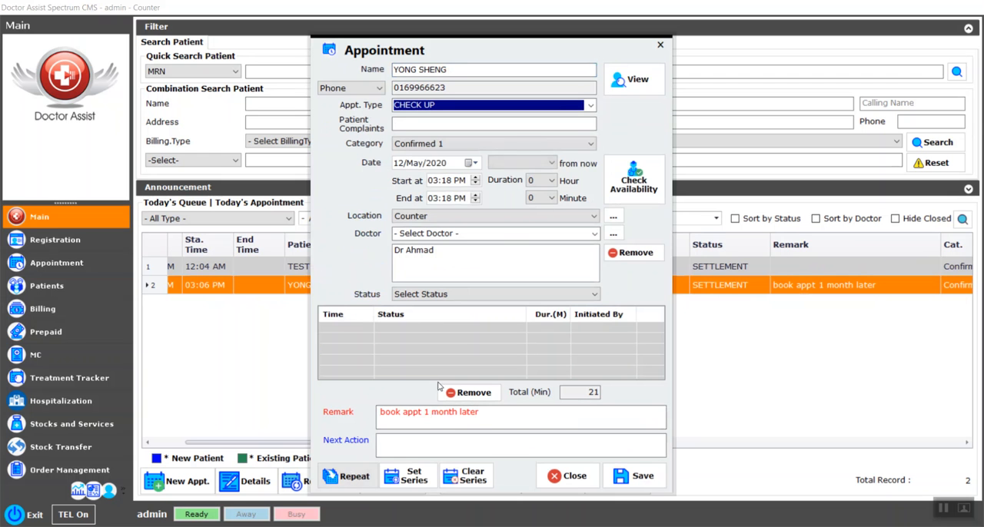
left_click(551, 163)
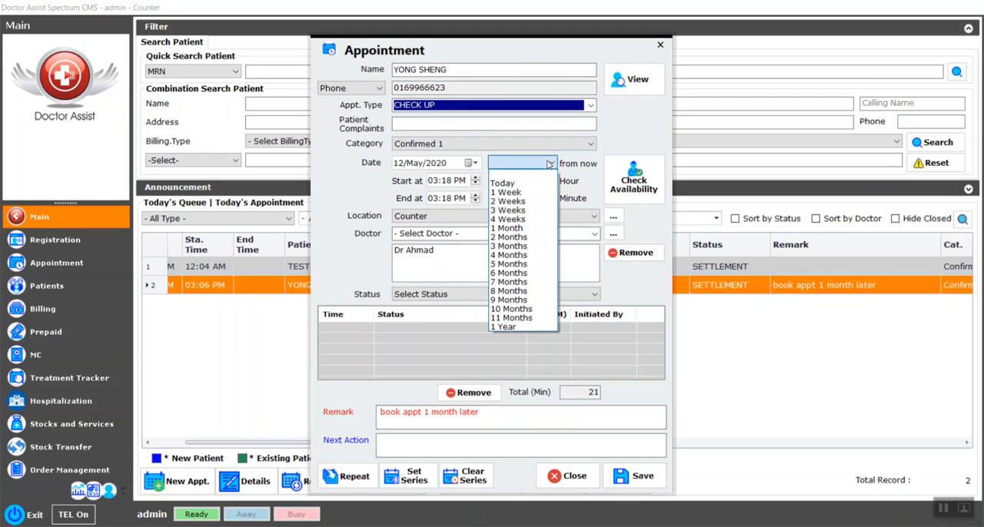
left_click(514, 229)
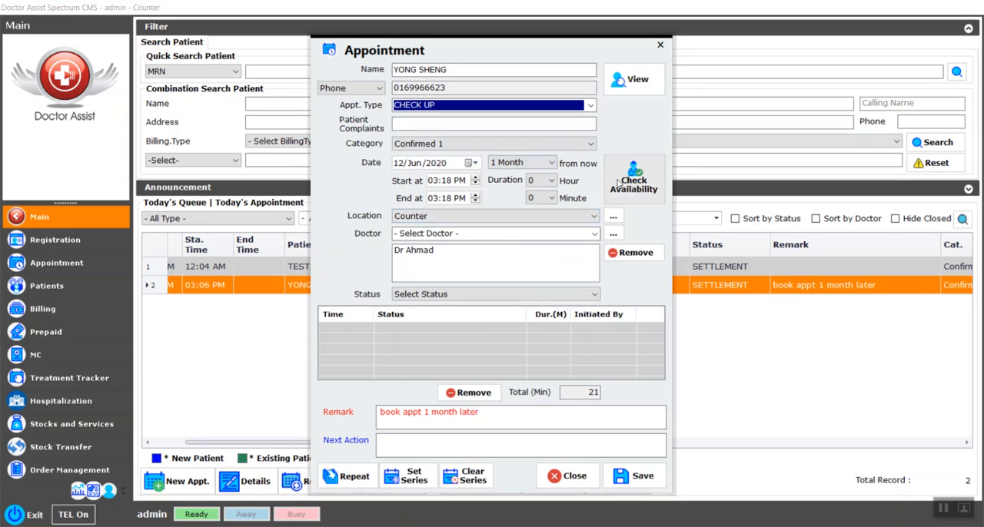
left_click(459, 254)
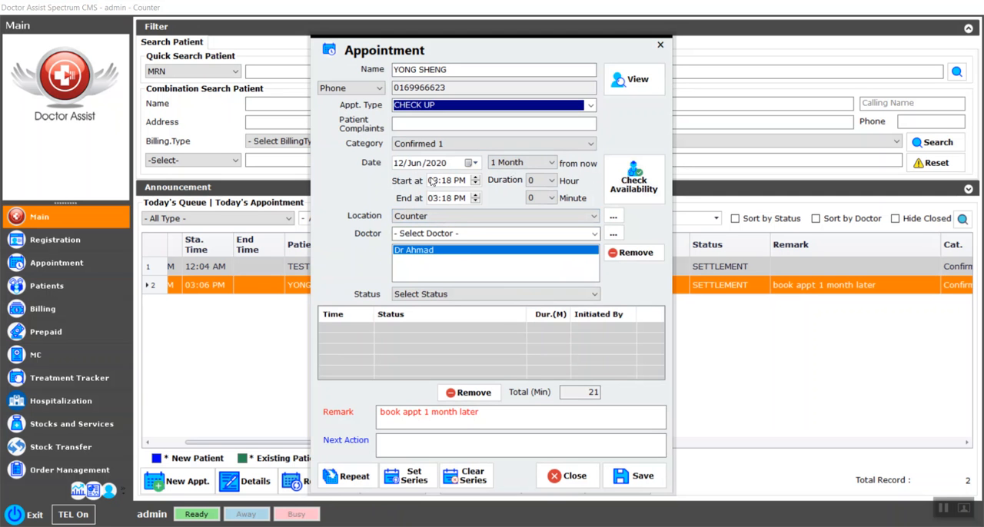
left_click(652, 189)
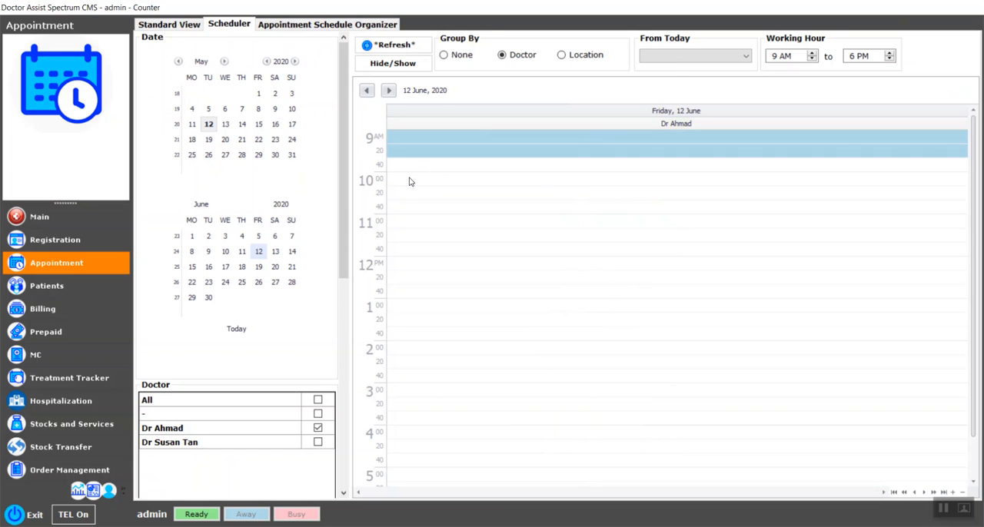
Step: Book the follow-up check-up on 12 June 2020 from 10:00 AM to 11:00 AM in the scheduler and save it
left_click_drag(410, 182, 406, 214)
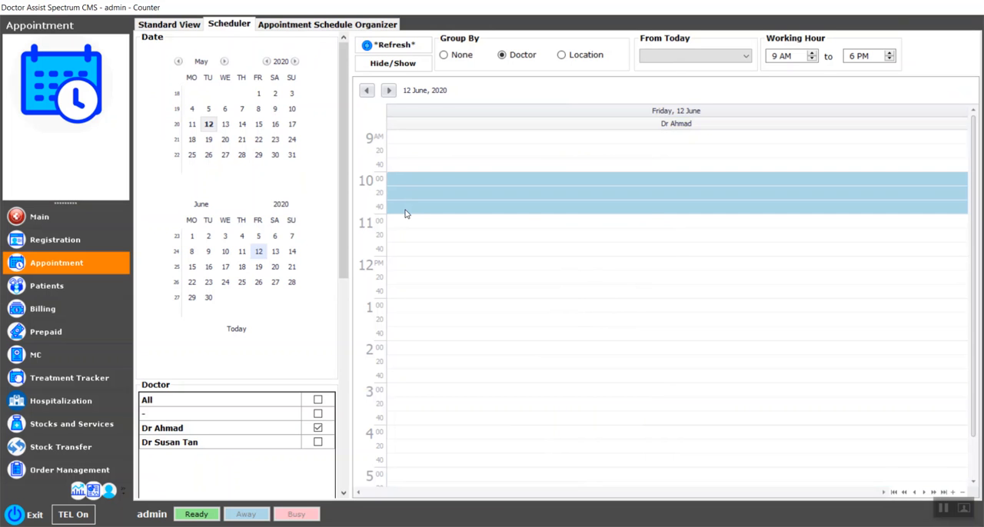
right_click(419, 209)
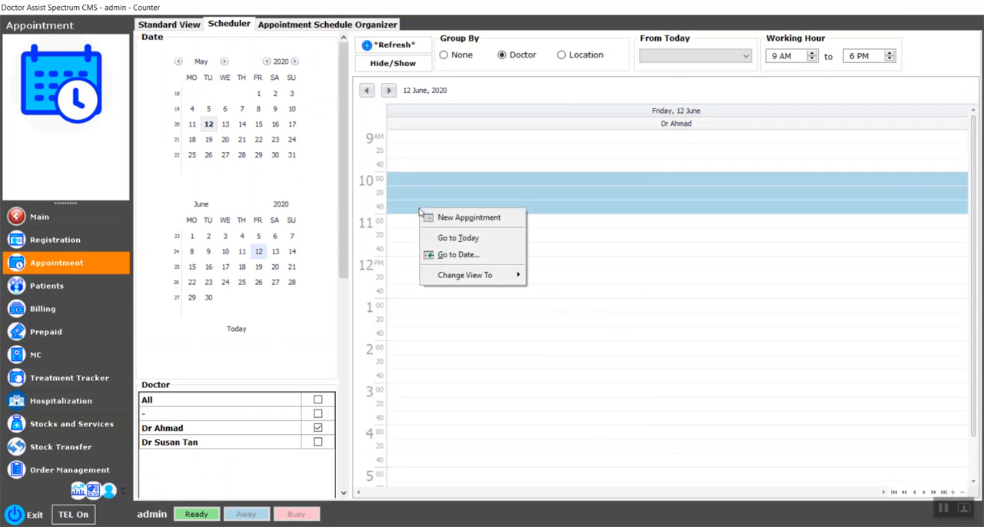
left_click(458, 219)
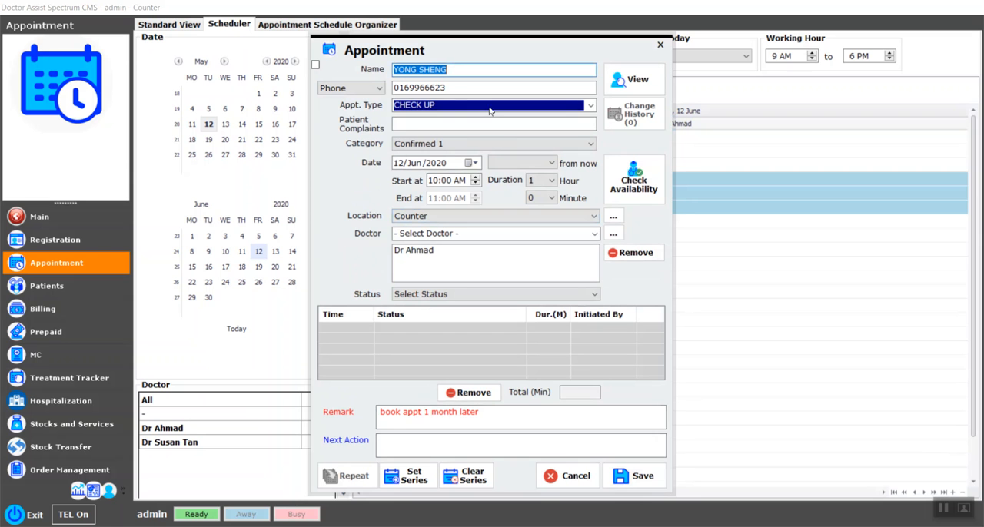
left_click(633, 476)
left_click(540, 315)
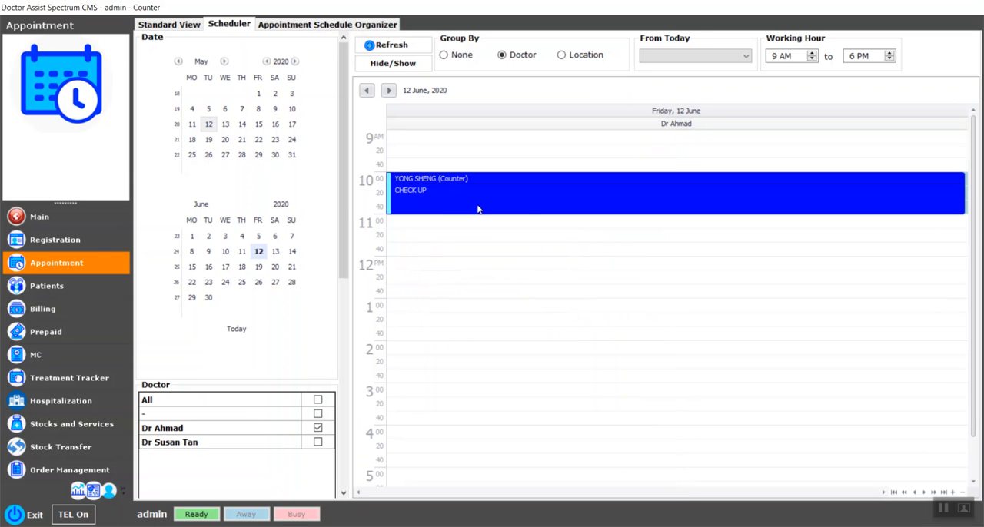
Step: Examine the location and appointment type colour legends and the booked appointment's details, and return to today's queue
left_click_drag(340, 171, 338, 449)
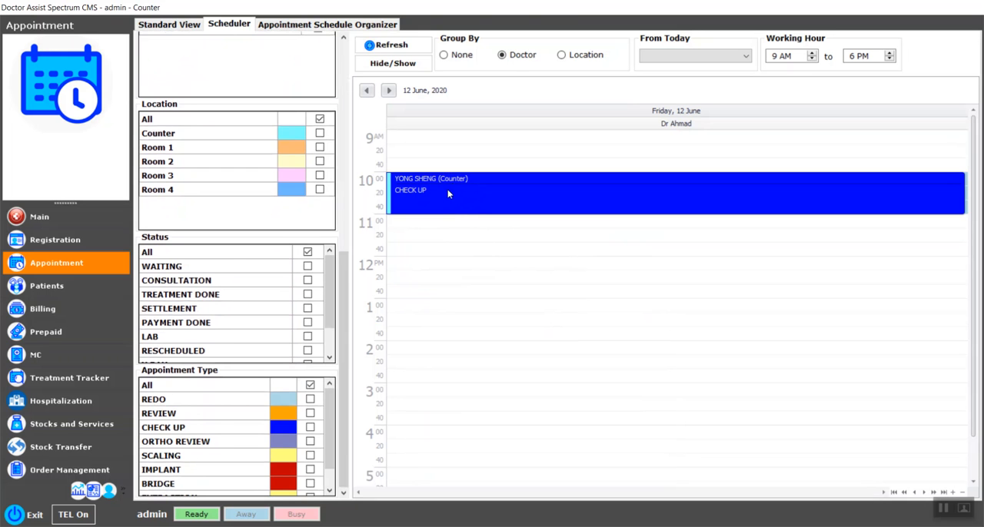
mouse_move(440, 199)
double_click(572, 208)
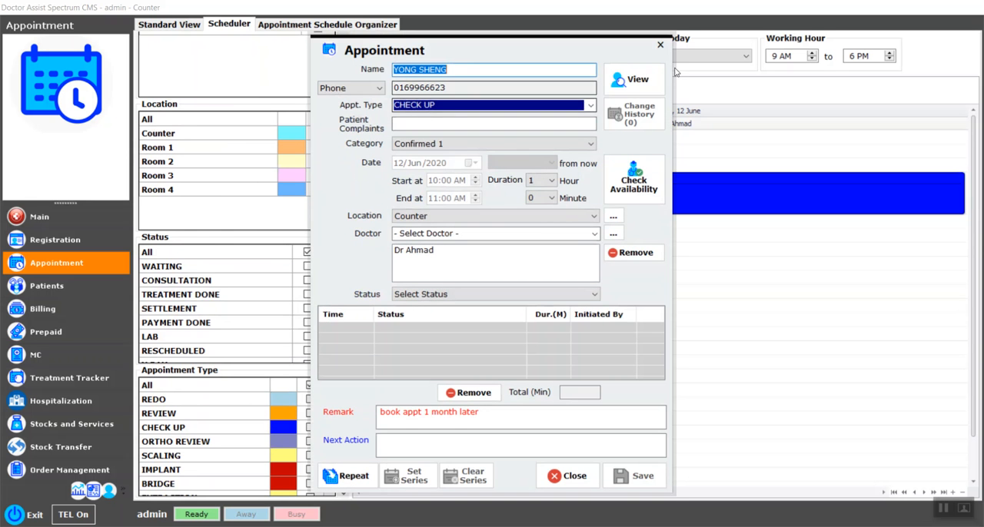
key("Escape")
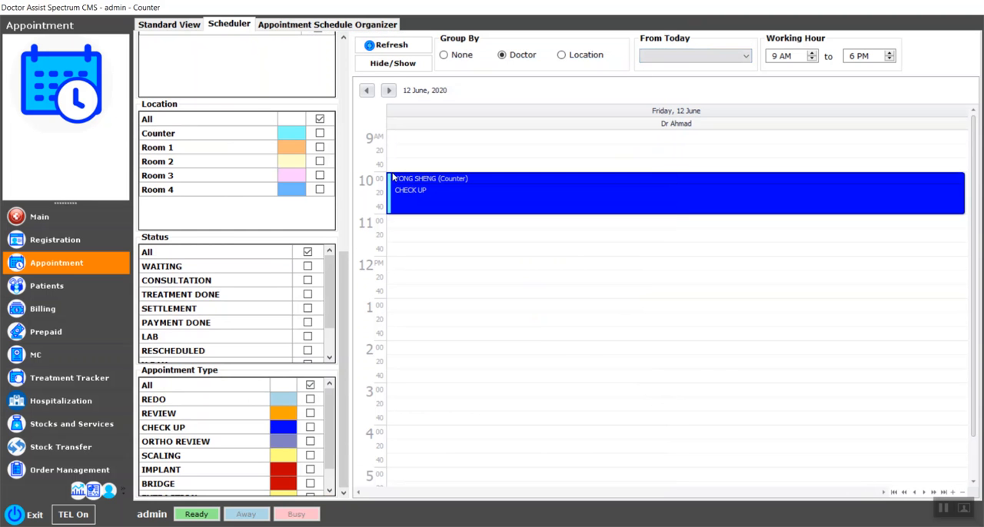
right_click(432, 191)
left_click(445, 199)
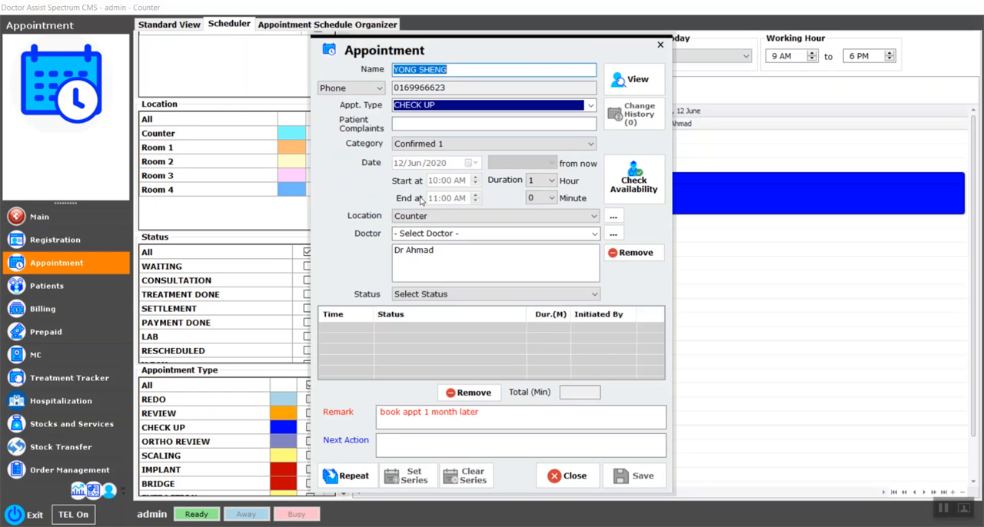
left_click(659, 44)
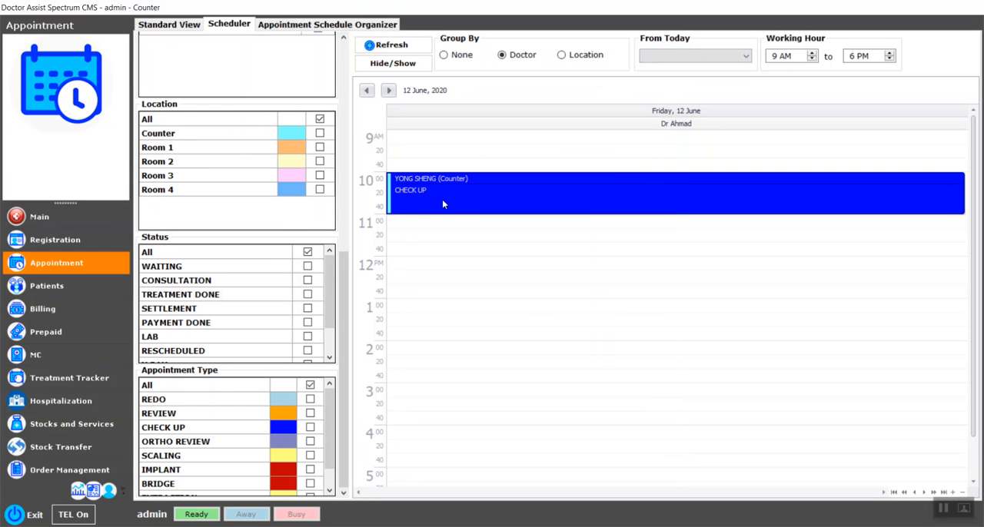
left_click(75, 229)
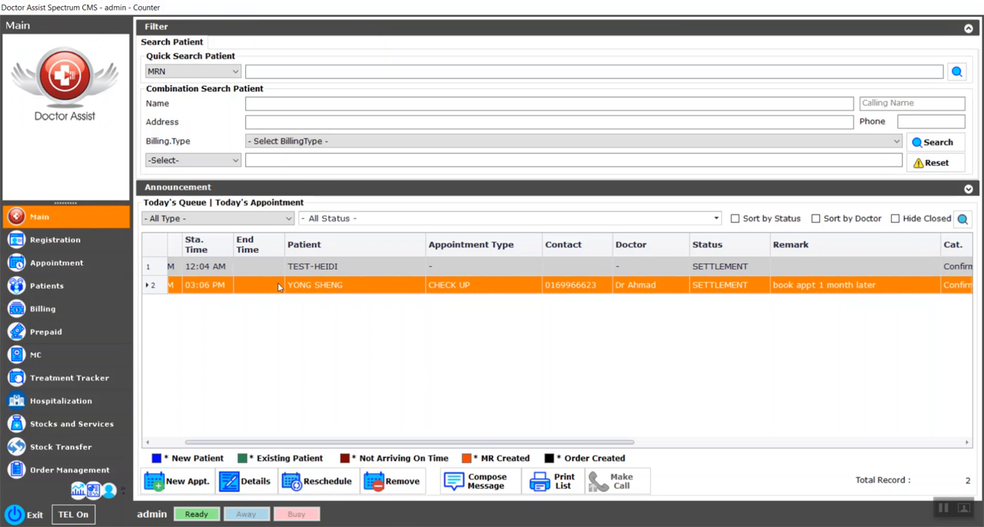
Step: Open the queued patient's record and bring up their overdue bill containing Paracetamol syrup and IMPLANT
double_click(324, 292)
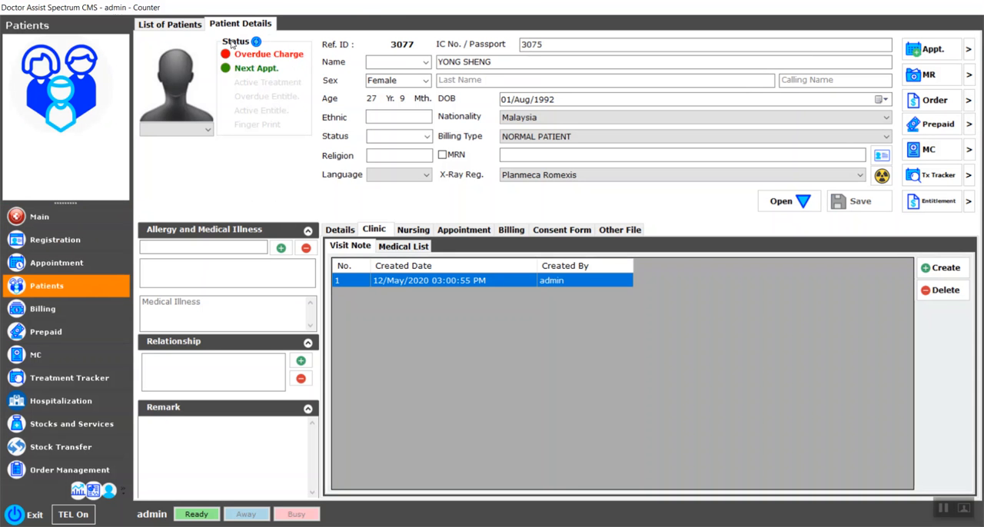
left_click(294, 58)
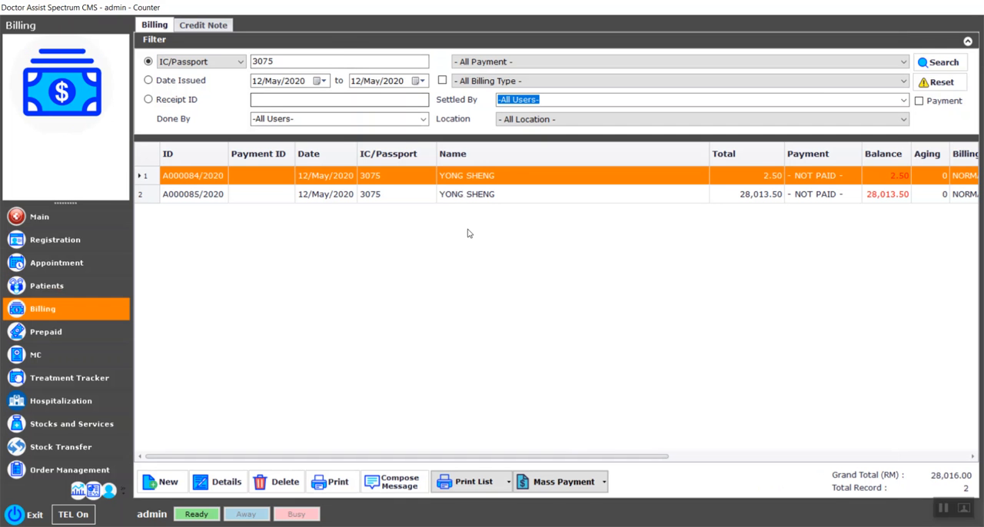
left_click(466, 197)
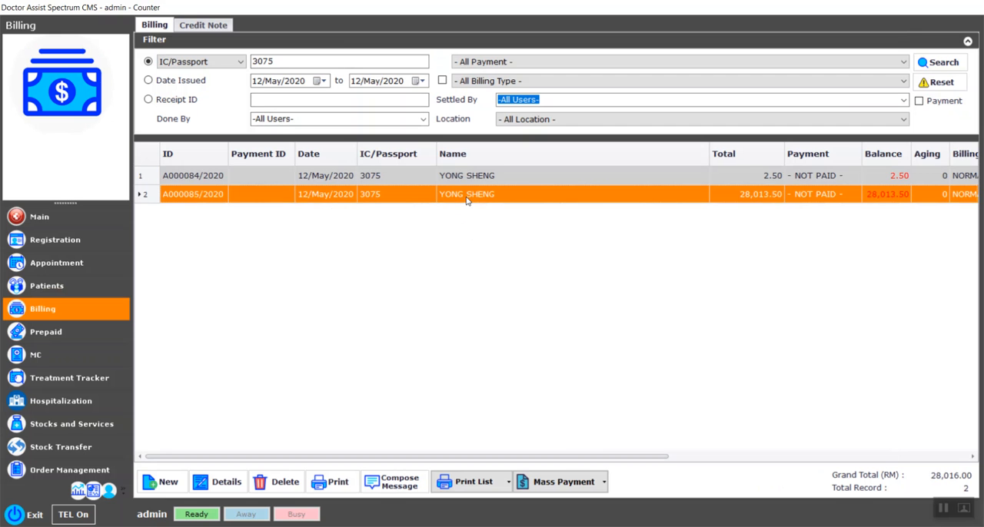
double_click(466, 197)
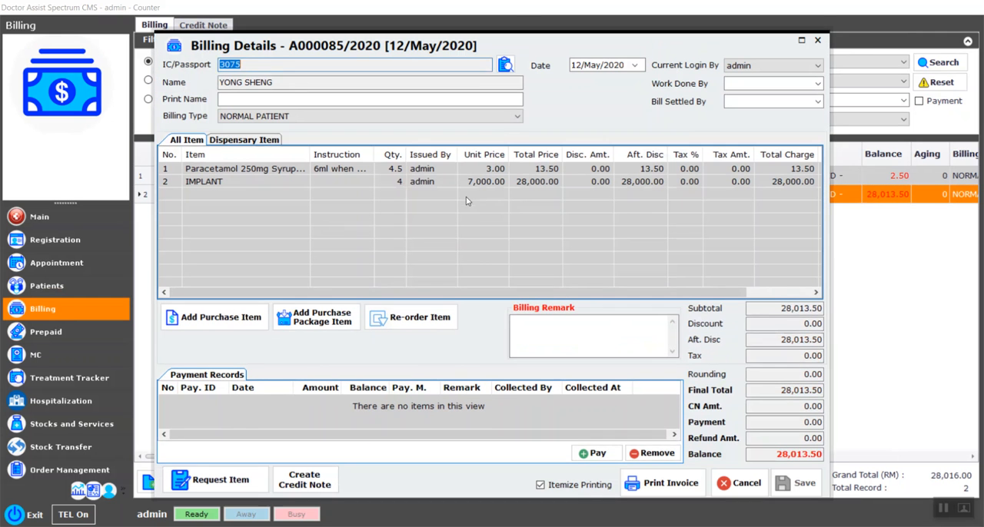
Step: Record a partial payment of RM 10000 on the bill with payment method MASTER
left_click(593, 454)
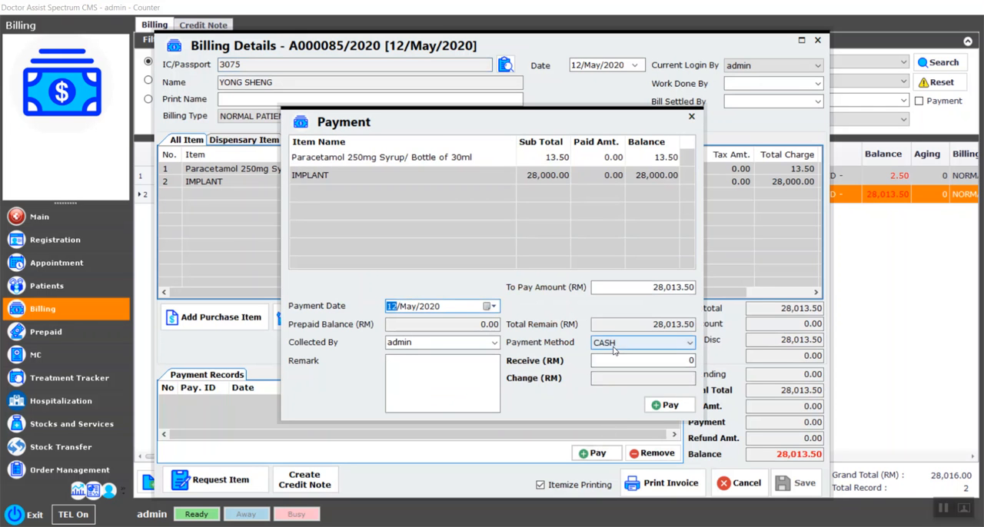
left_click(613, 347)
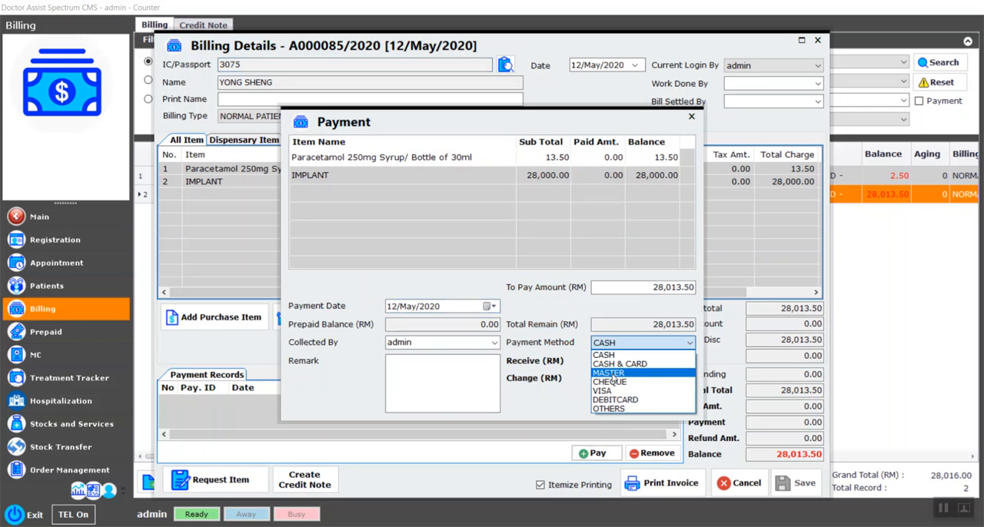
left_click(632, 373)
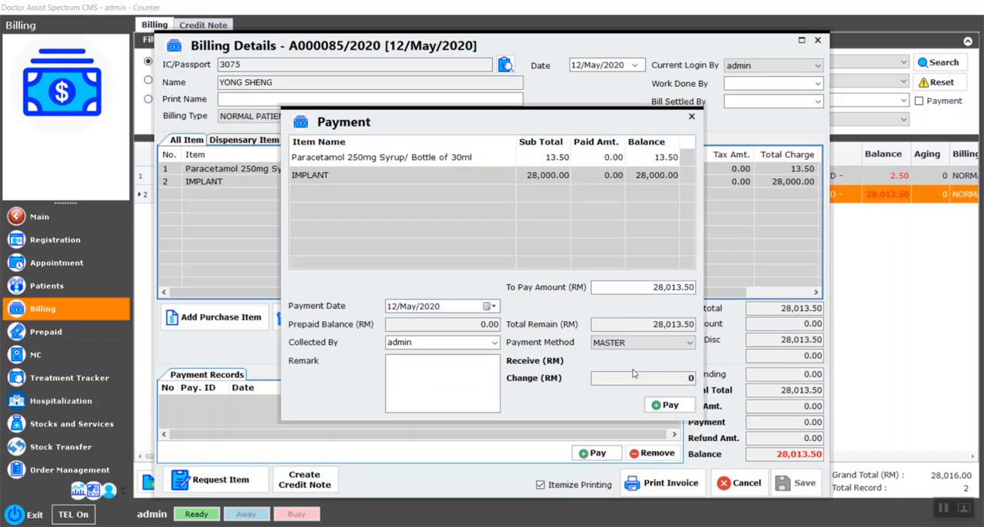
left_click(665, 412)
left_click_drag(649, 288, 760, 287)
type("10000")
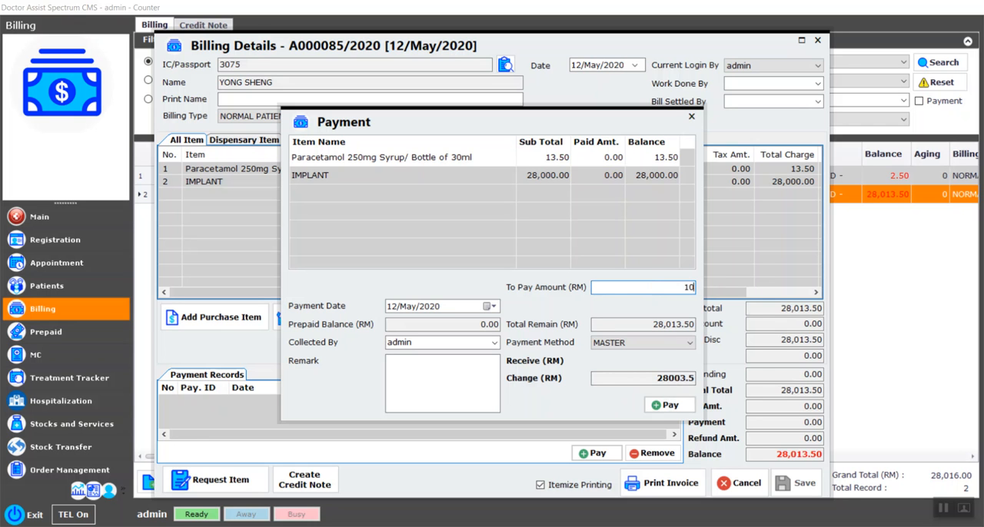
left_click(663, 405)
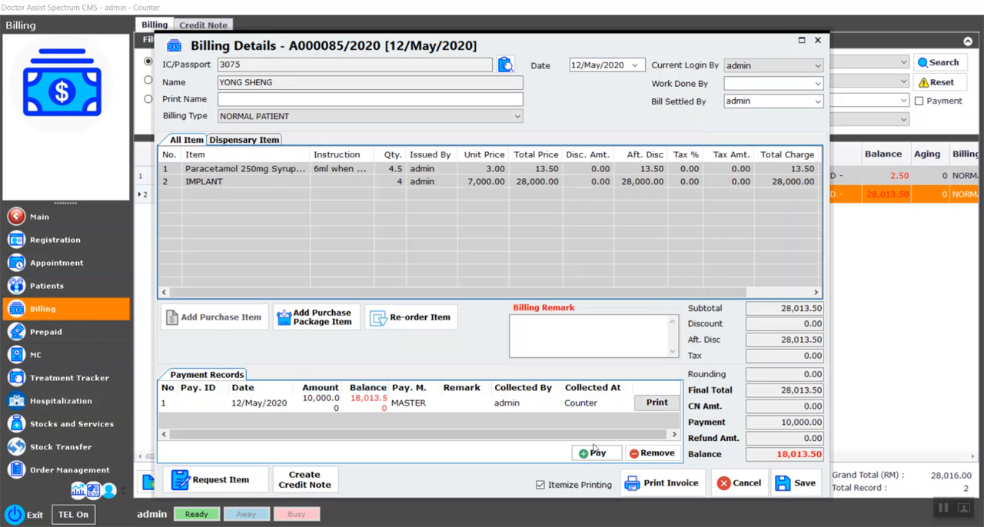
Step: Save the bill with its new payment, preview the official receipt and try to email it as PDF, then close the bill
left_click(666, 404)
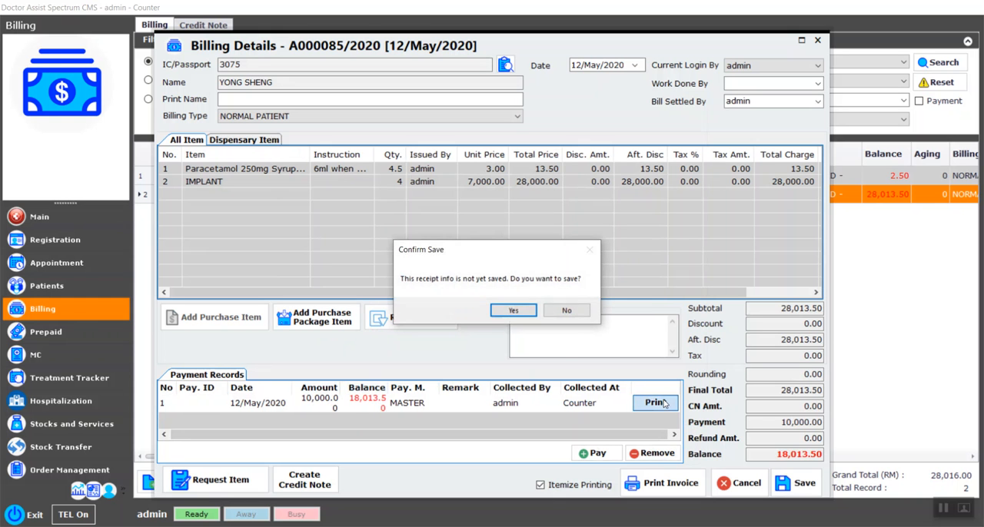
left_click(530, 321)
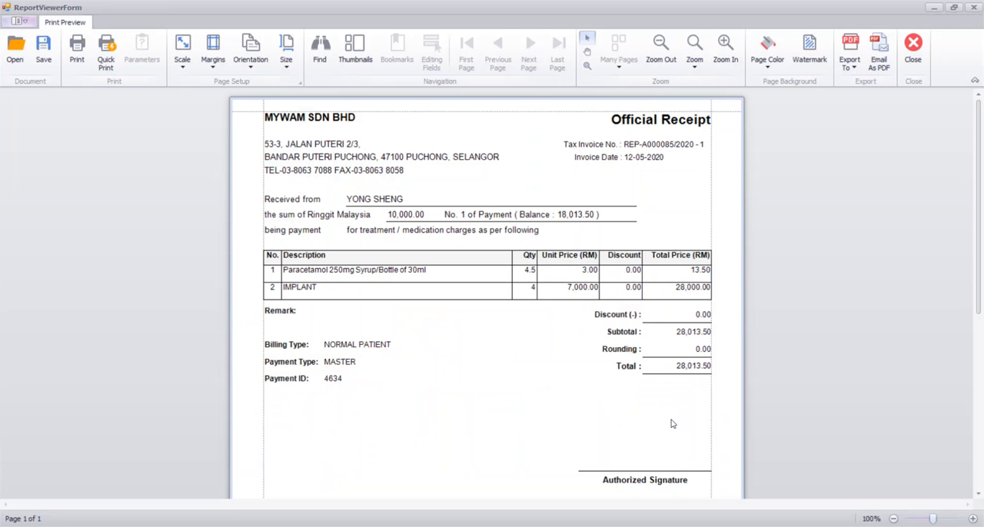
left_click(879, 66)
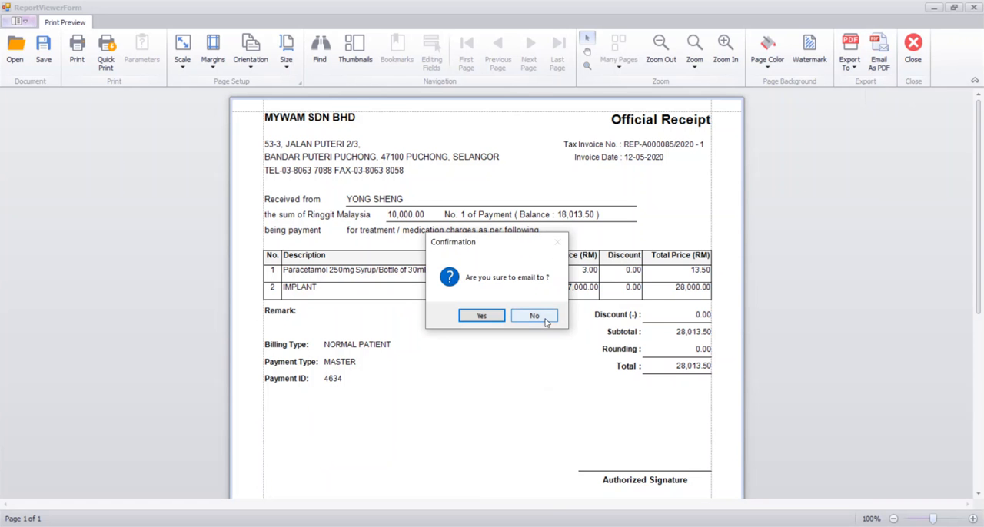
left_click(534, 316)
left_click(913, 48)
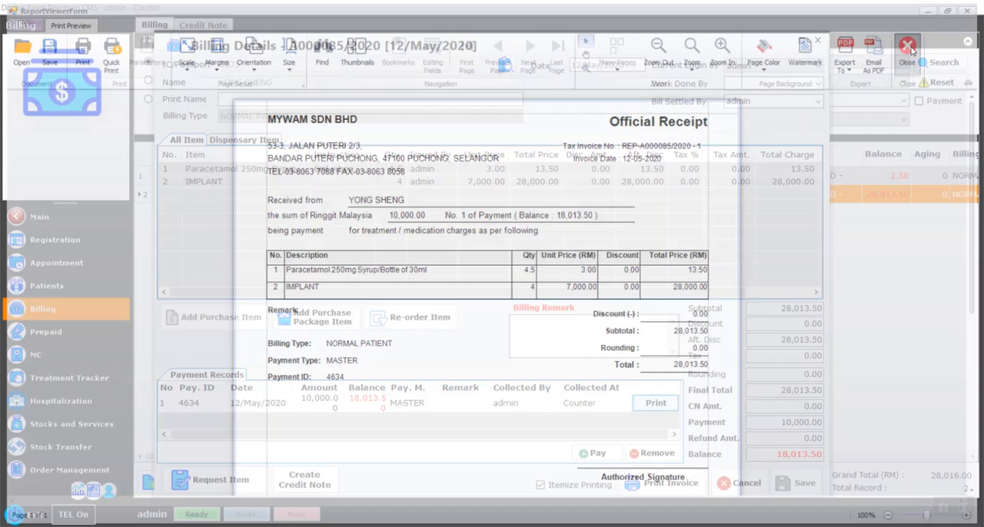
left_click(818, 43)
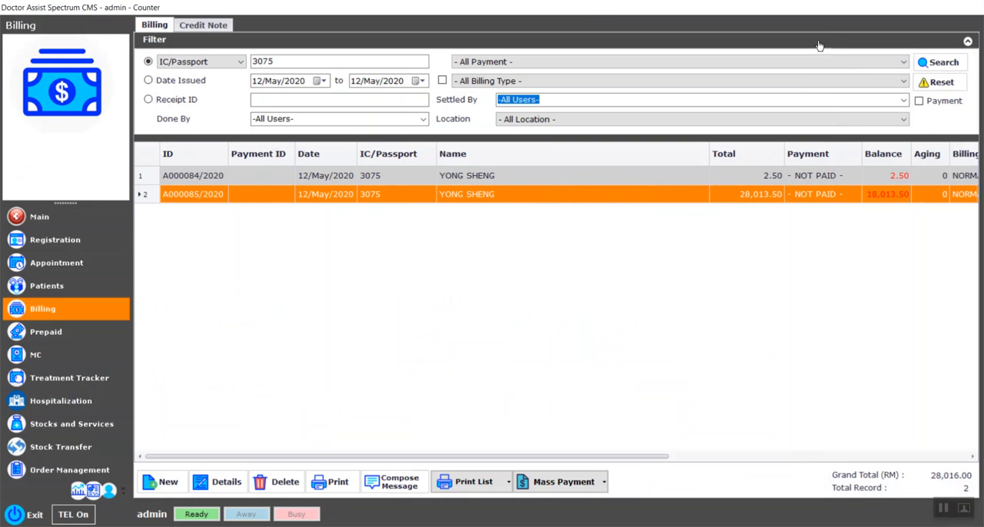
Step: Open the patient's contact details from the bill, fill in the email address and save the updated record
right_click(485, 195)
left_click(508, 202)
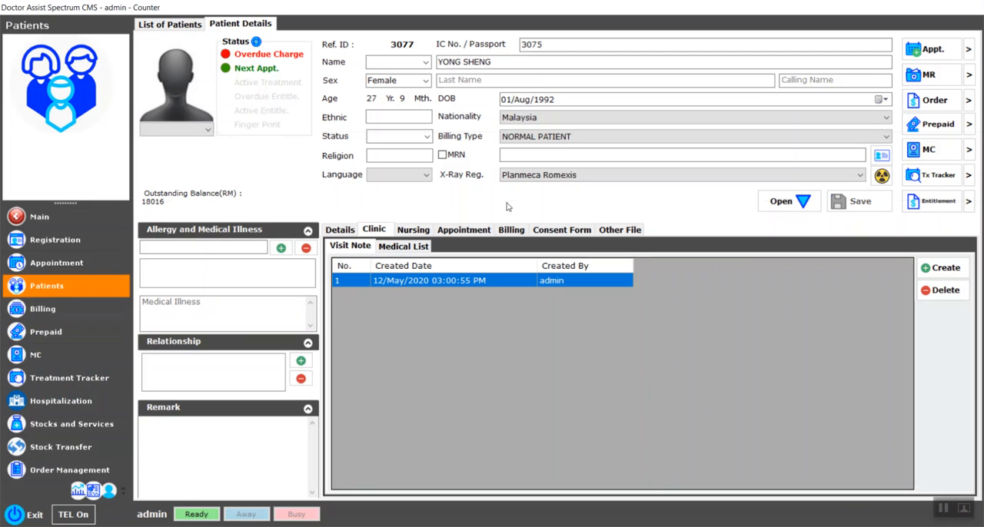
left_click(343, 234)
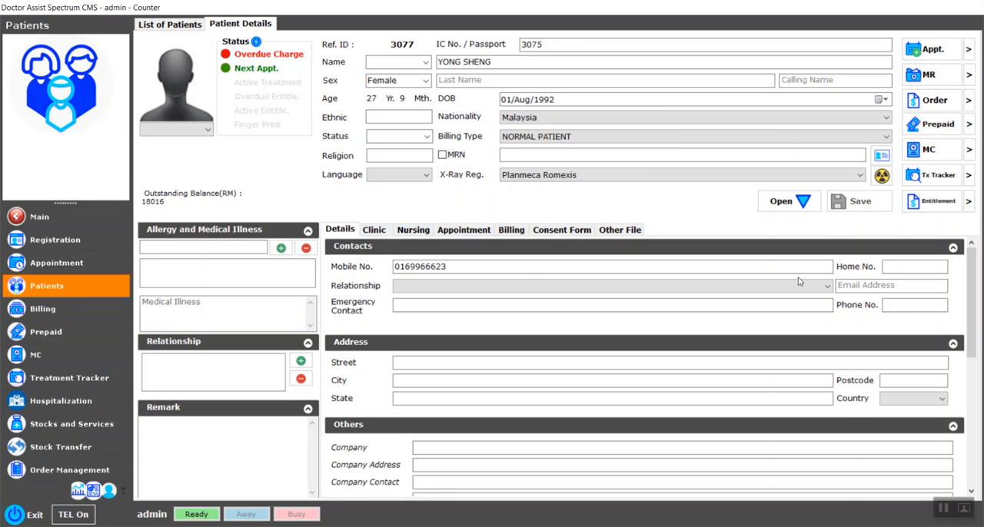
left_click(857, 284)
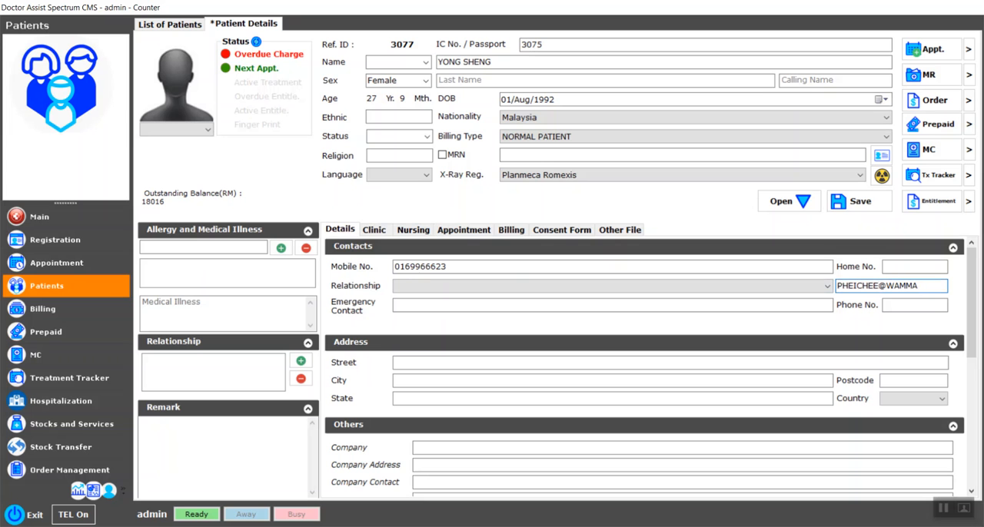
left_click(852, 201)
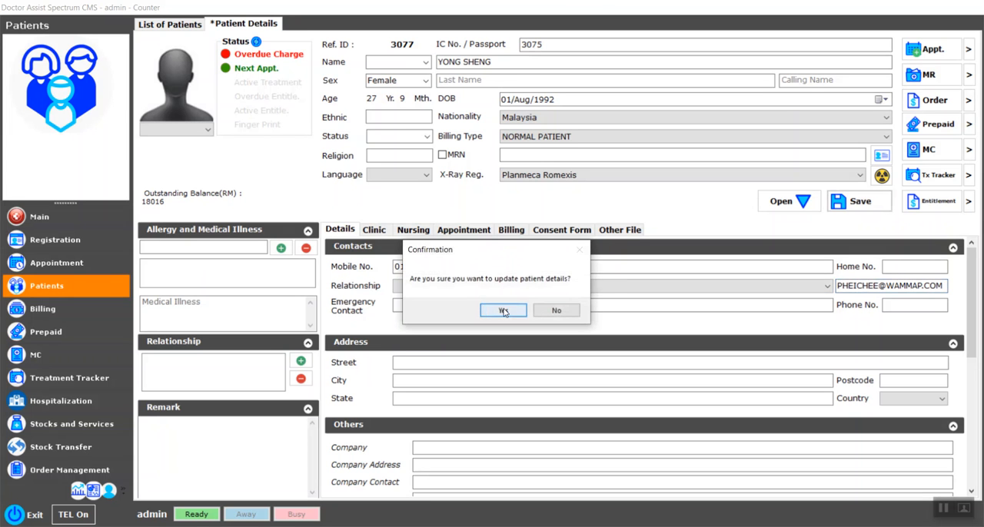
left_click(504, 312)
key("Return")
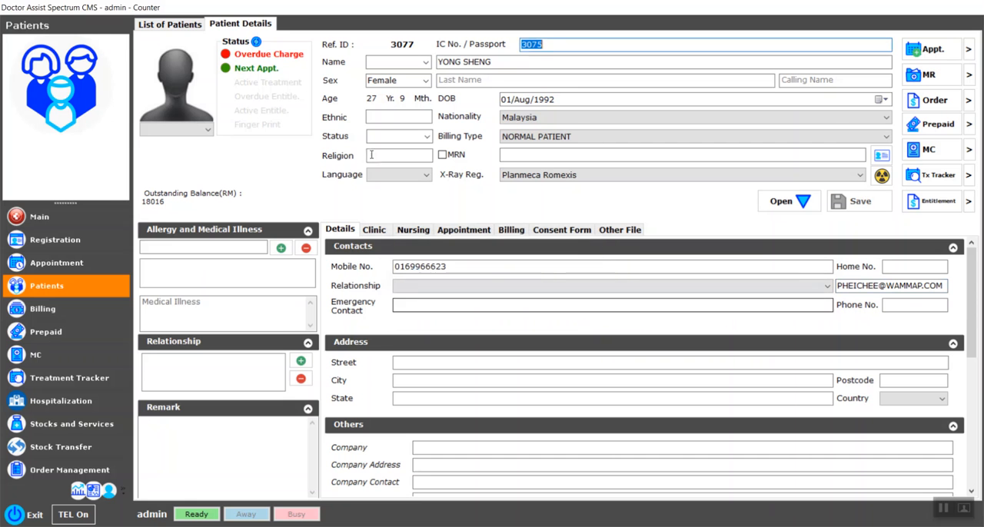
Step: Reopen the overdue implant bill and email the payment's official receipt to the patient as a PDF
left_click(292, 54)
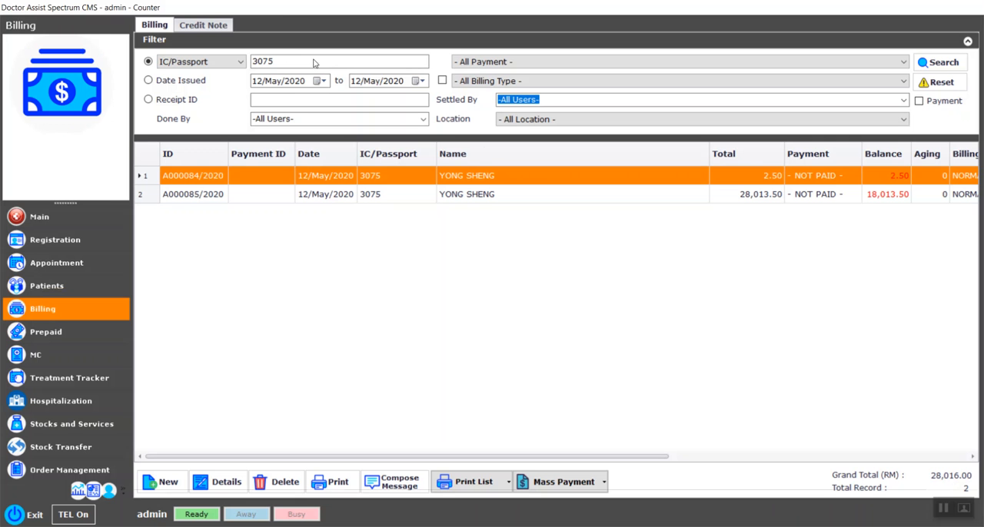
double_click(465, 194)
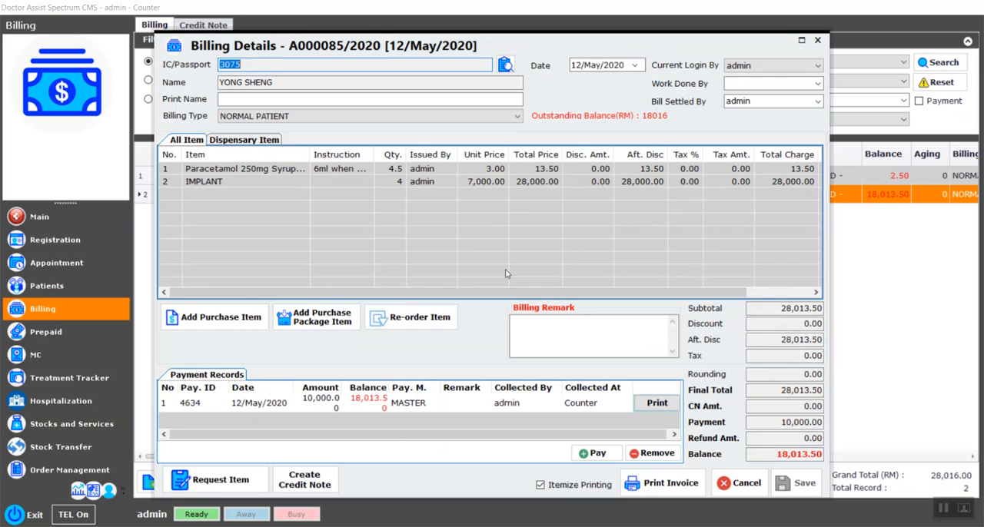
left_click(655, 404)
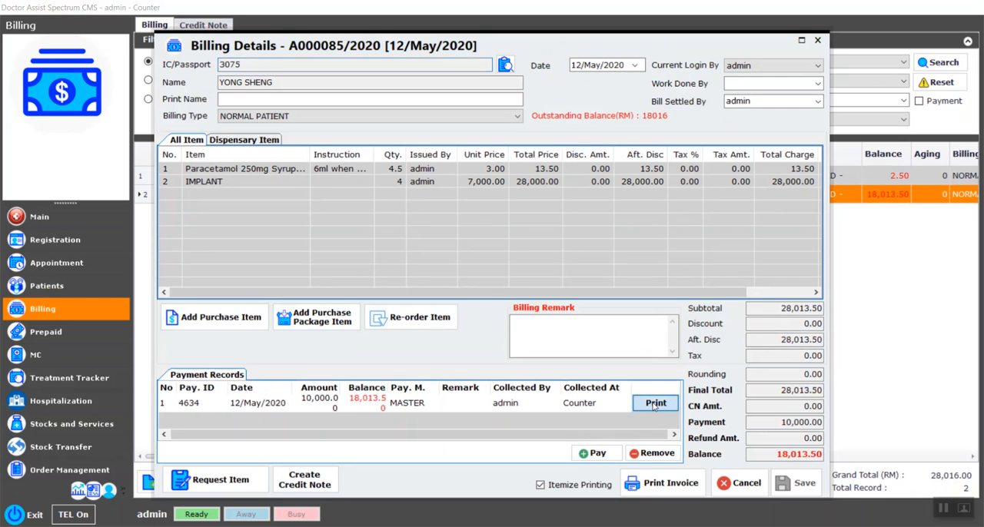
left_click(882, 69)
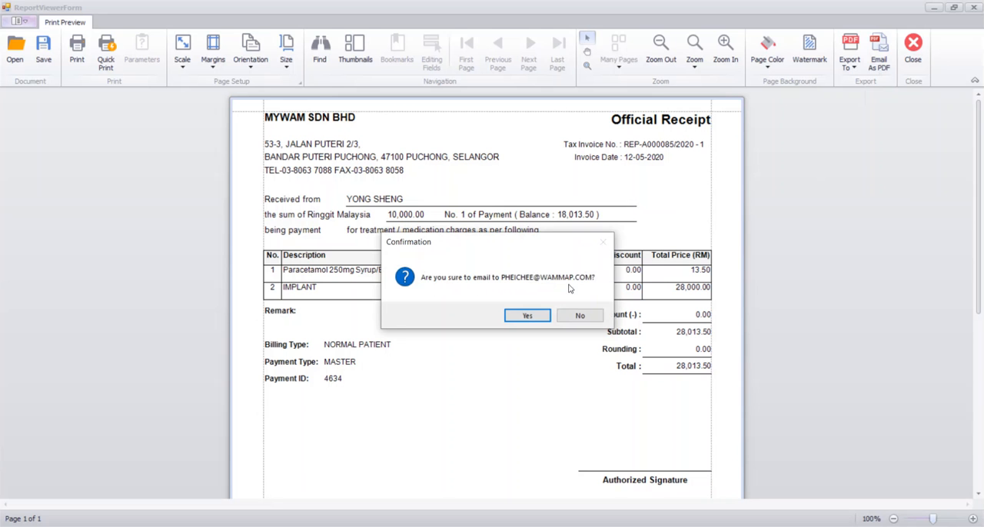
left_click(528, 316)
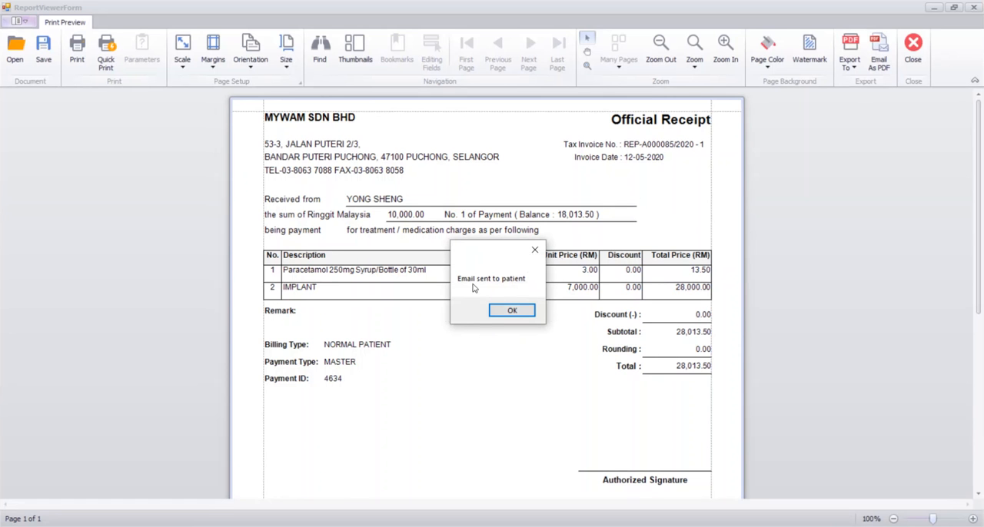
left_click(532, 310)
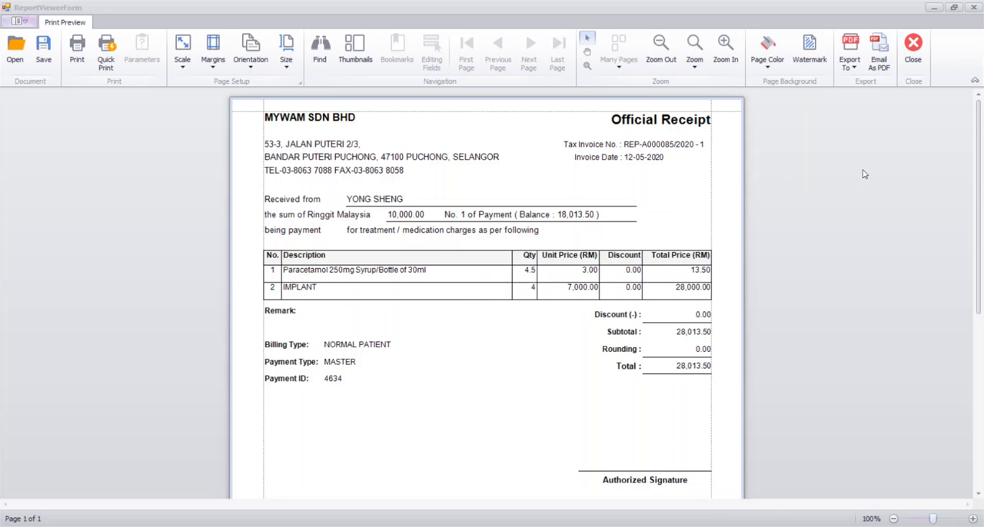
left_click(911, 47)
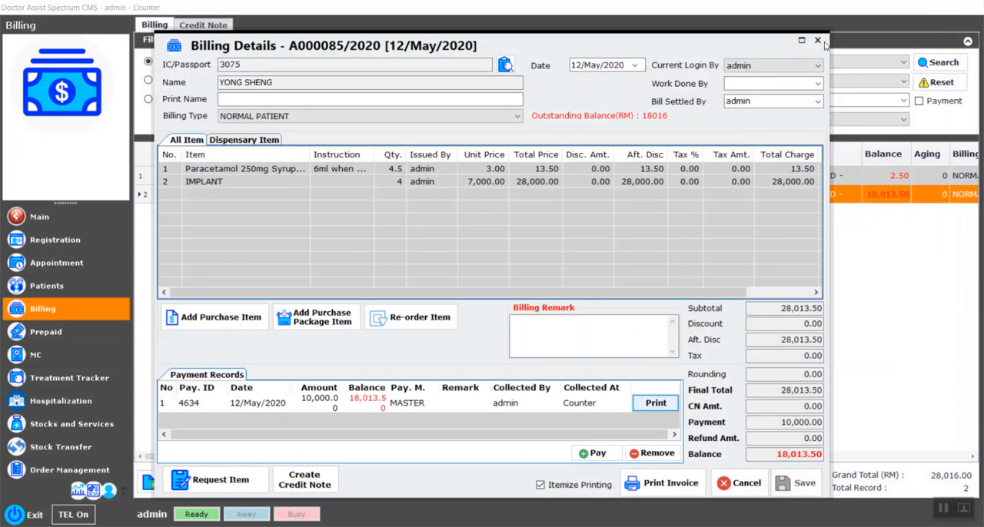
Step: Preview the bill's invoice and its email-as-PDF confirmation without sending, and close the preview and the bill
left_click(670, 483)
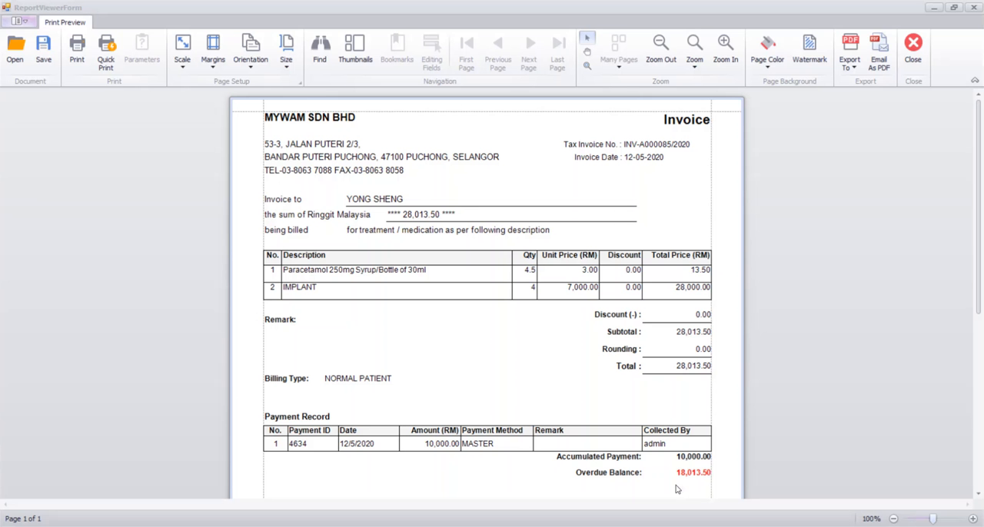
left_click(884, 42)
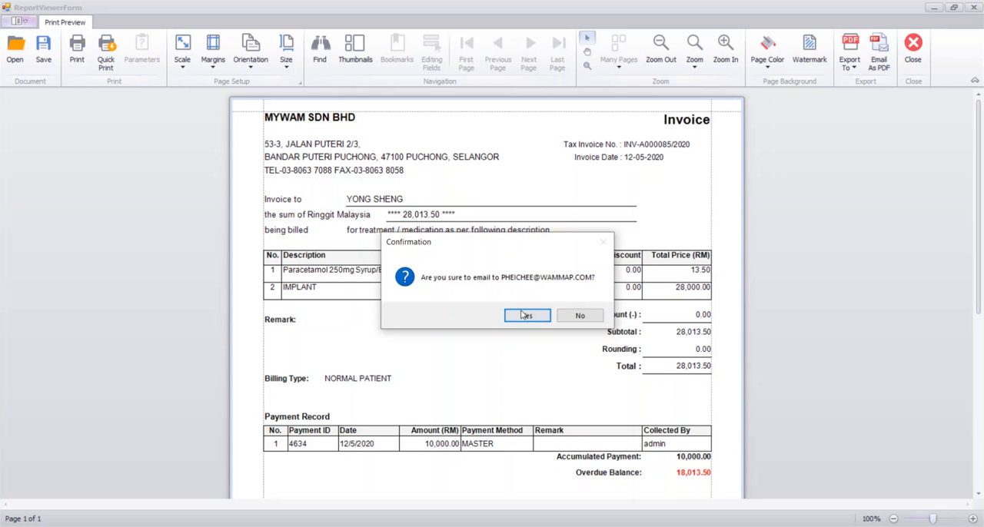
left_click(582, 316)
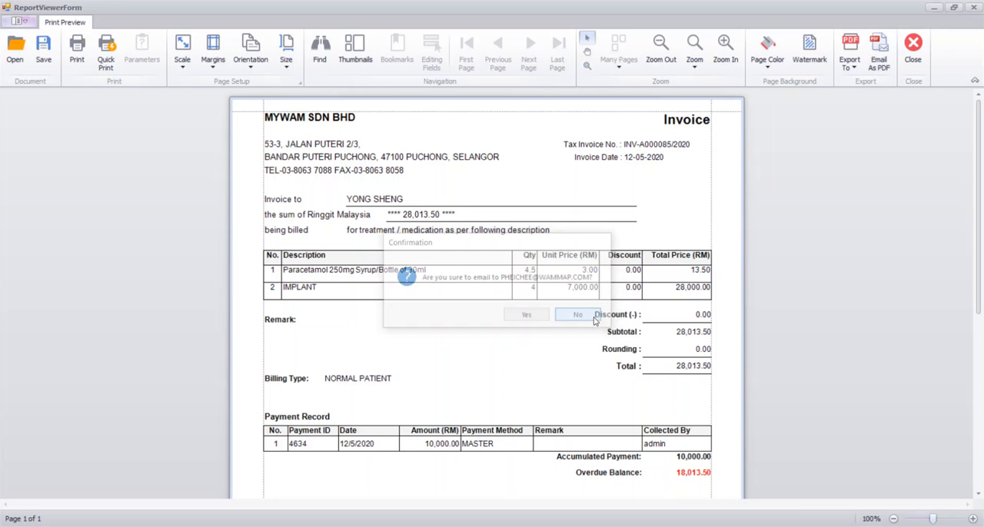
left_click(973, 11)
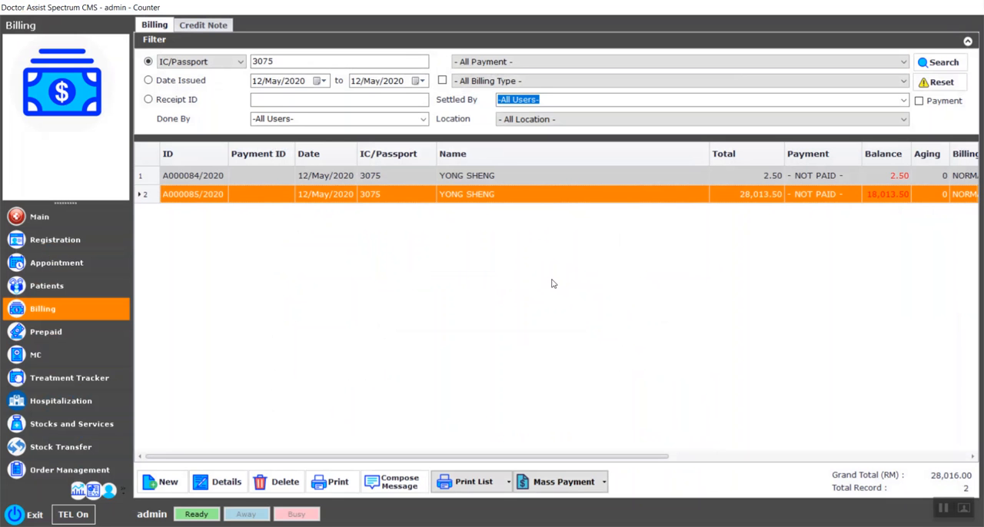
Step: Open the patient's record from today's queue and bring up the implant bill through the overdue charge status
left_click(24, 222)
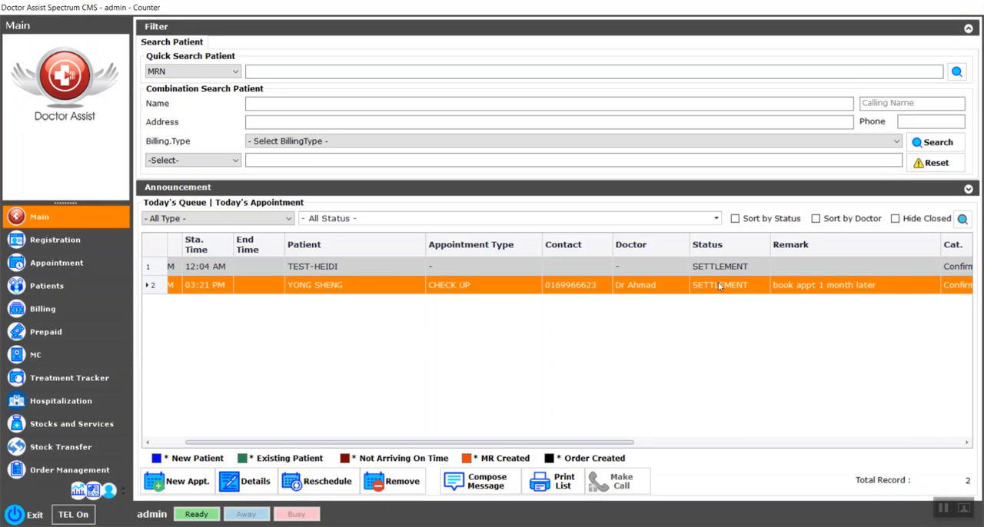
double_click(335, 289)
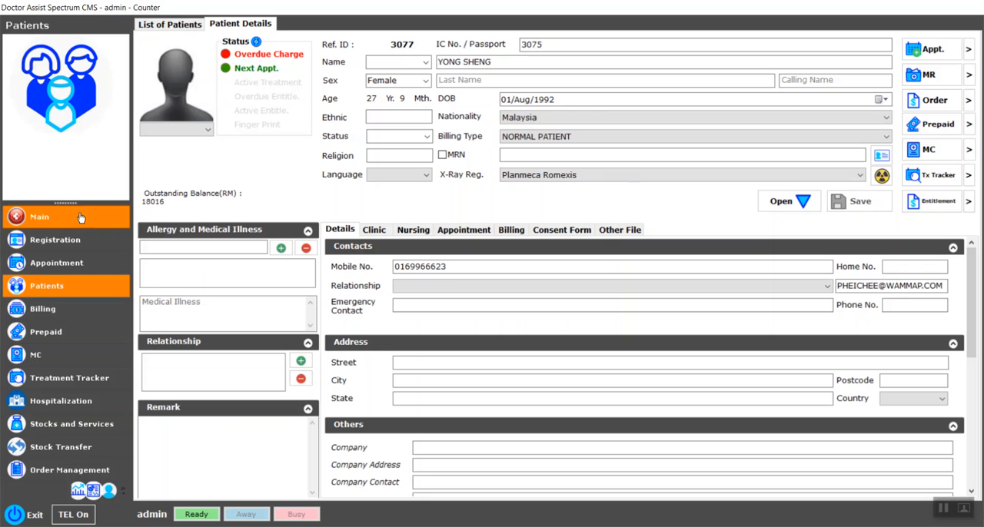
left_click(266, 56)
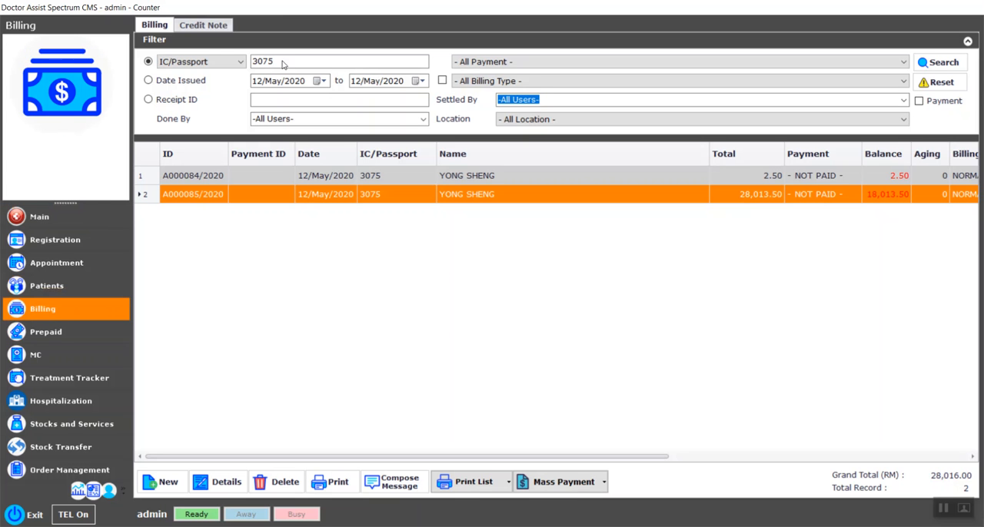
double_click(493, 194)
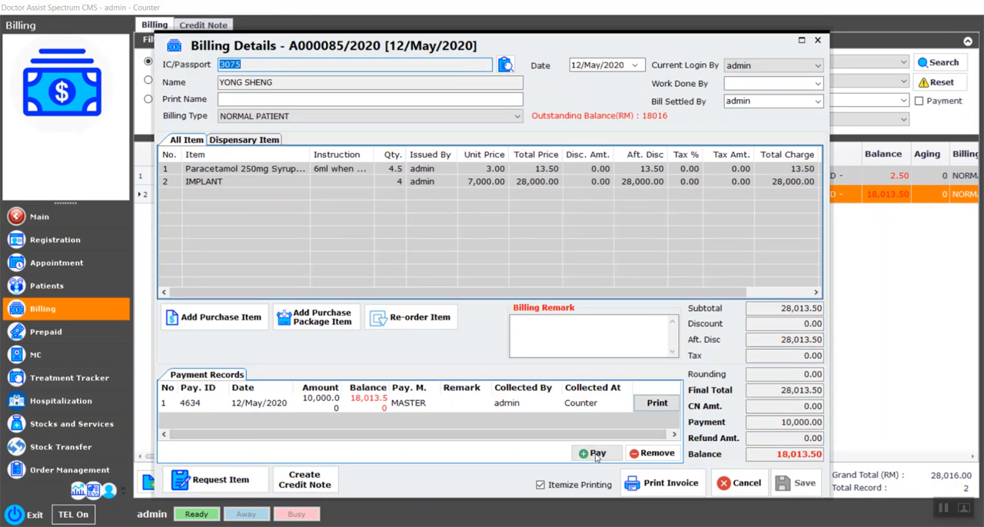
Step: Record a VISA payment for the implant bill's full remaining balance and save the bill
left_click(598, 454)
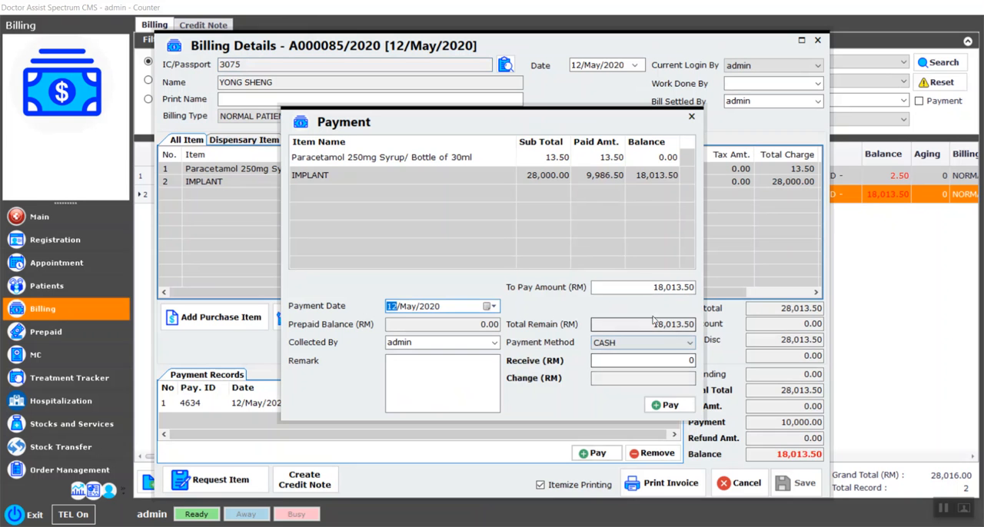
left_click(643, 343)
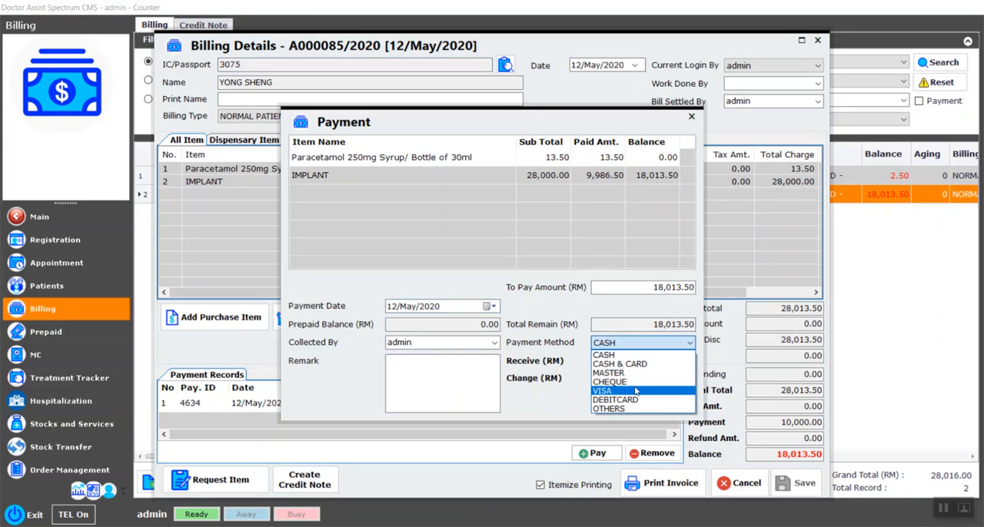
left_click(643, 390)
left_click(664, 403)
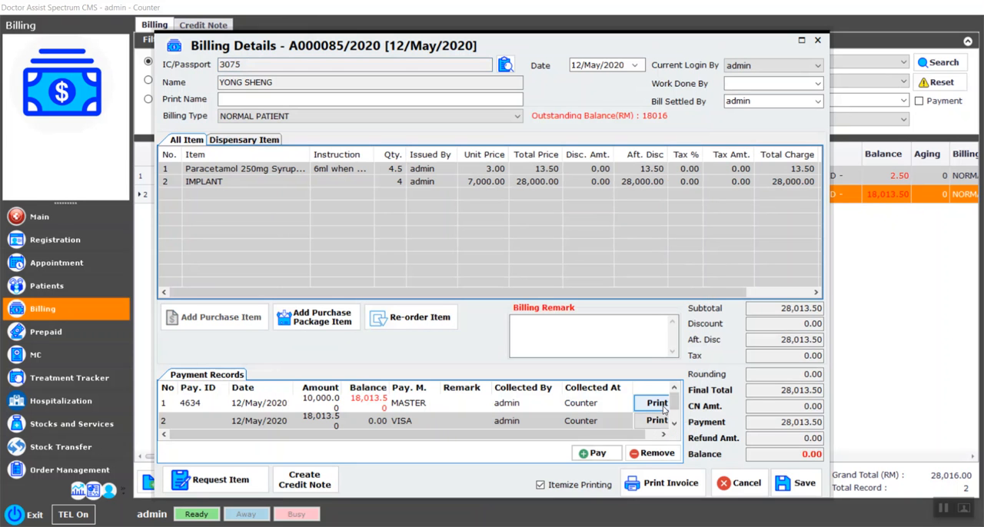
left_click(797, 482)
left_click(504, 314)
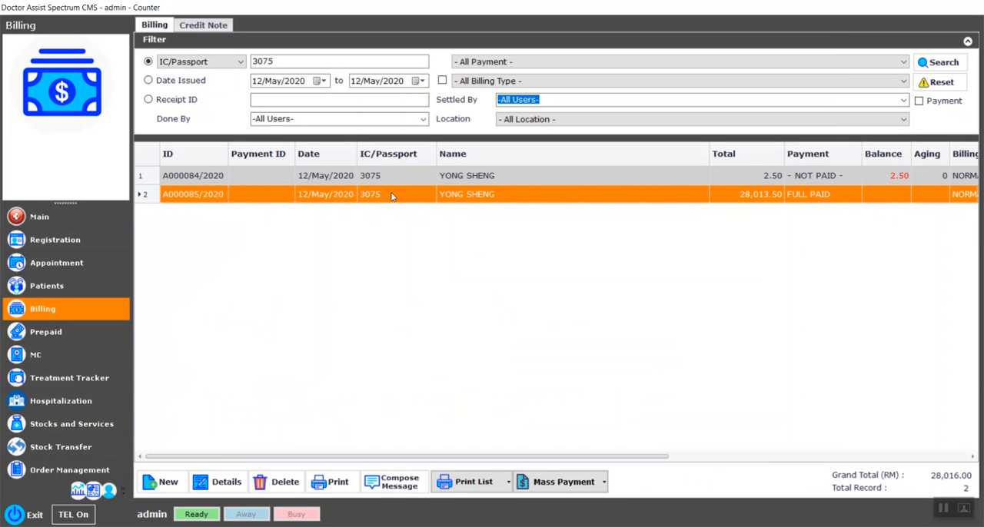
Step: Review the details of the patient's paracetamol-only bill and the implant bill, closing each without changes
left_click(422, 183)
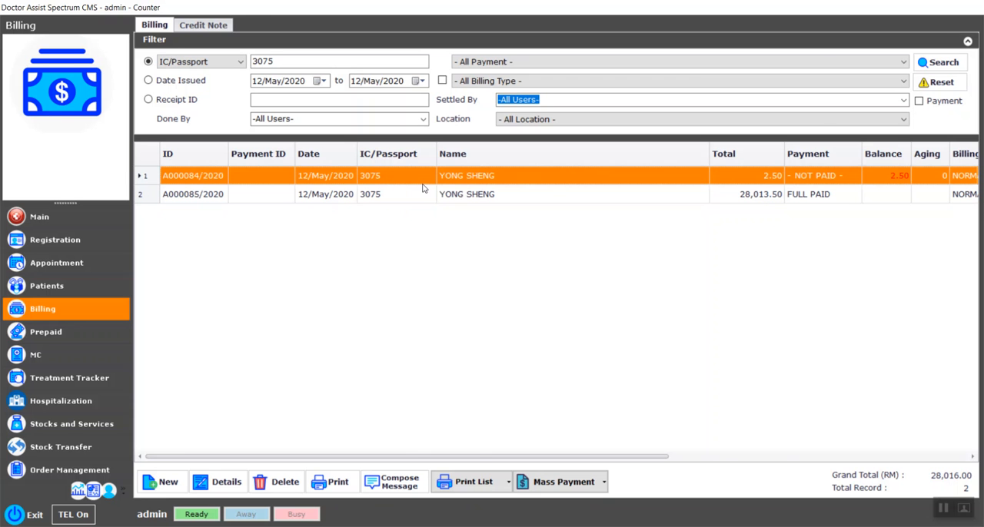
double_click(422, 187)
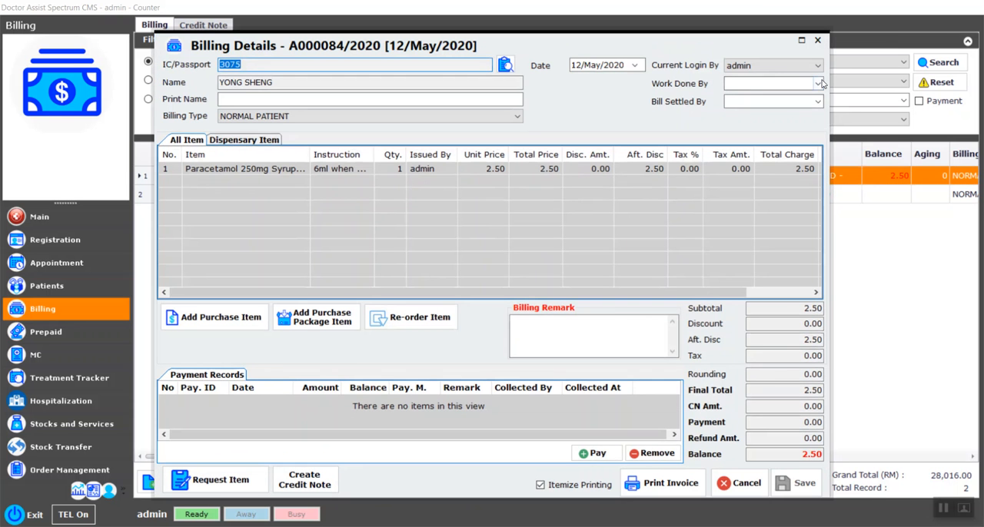
left_click(819, 40)
double_click(408, 187)
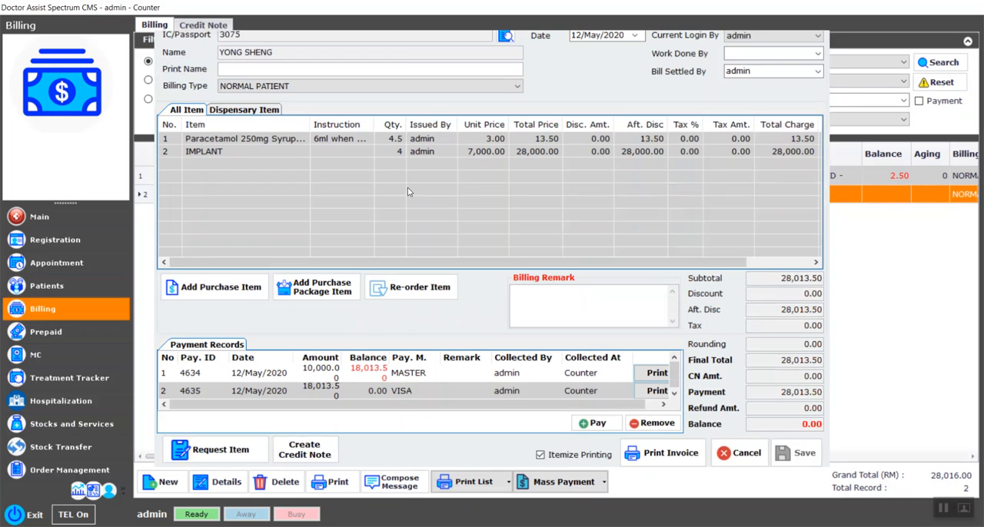
left_click(817, 40)
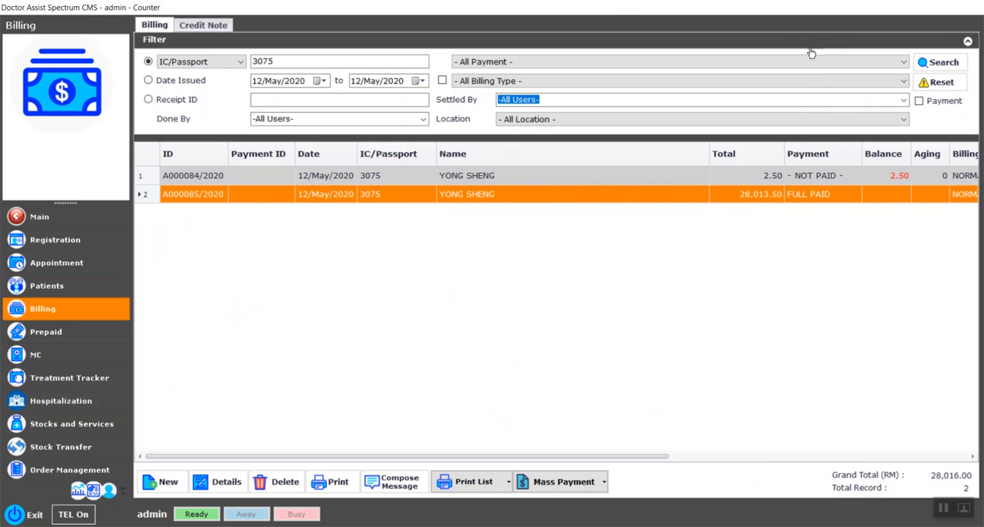
left_click(354, 178)
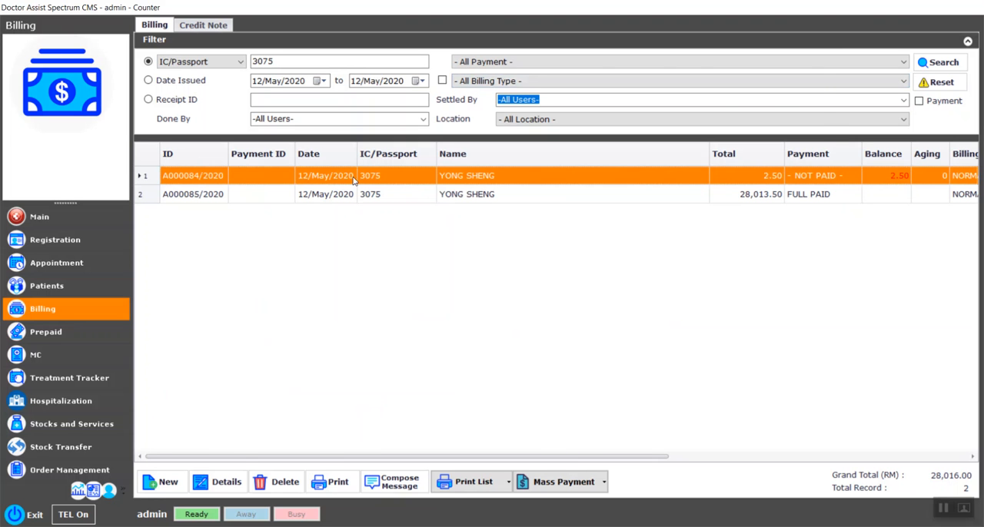
double_click(354, 179)
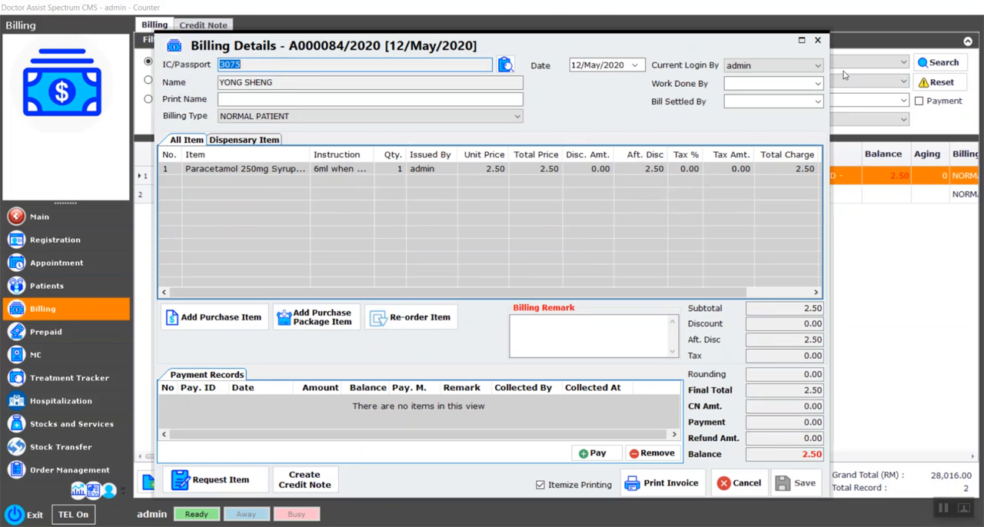
left_click(818, 40)
Step: Return to today's queue and bring up the status choices for the patient's CHECK UP appointment
left_click(73, 219)
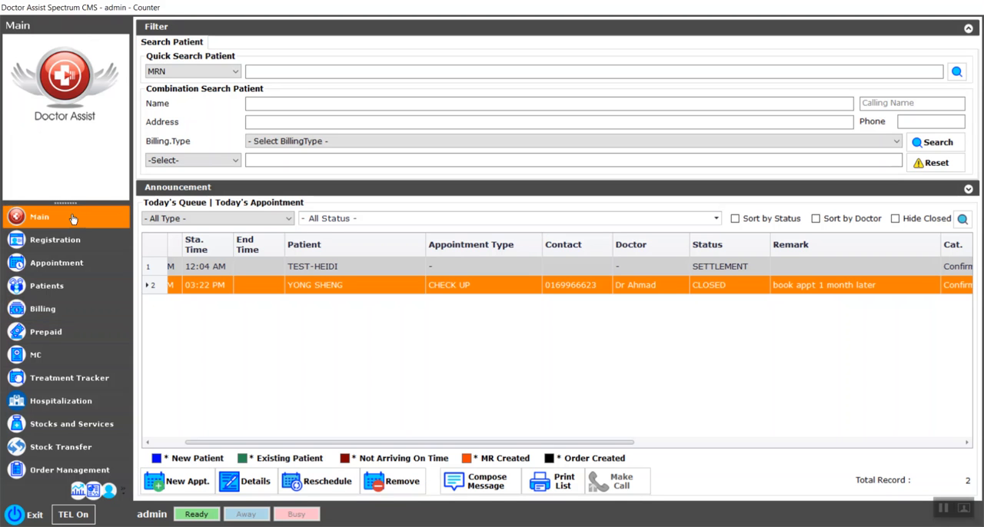
left_click_drag(262, 444, 196, 442)
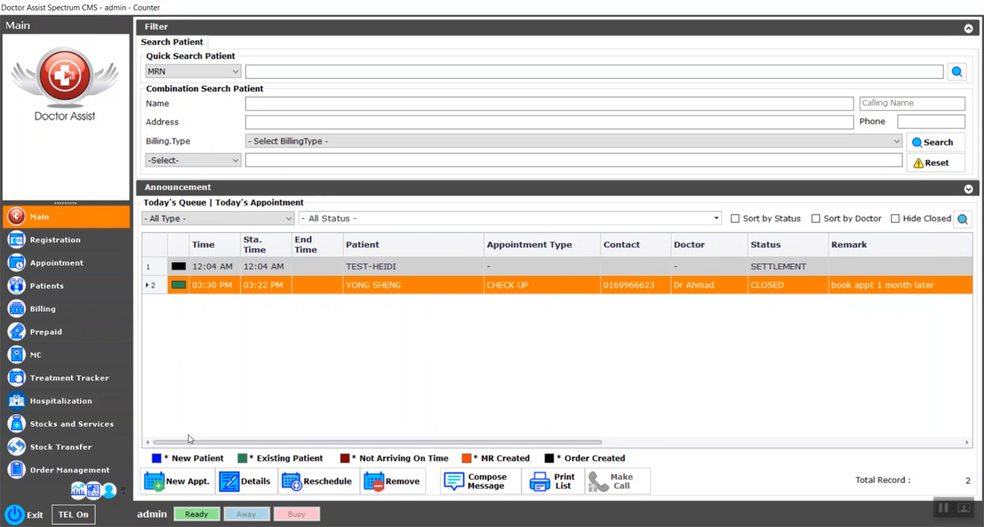
right_click(786, 289)
mouse_move(798, 387)
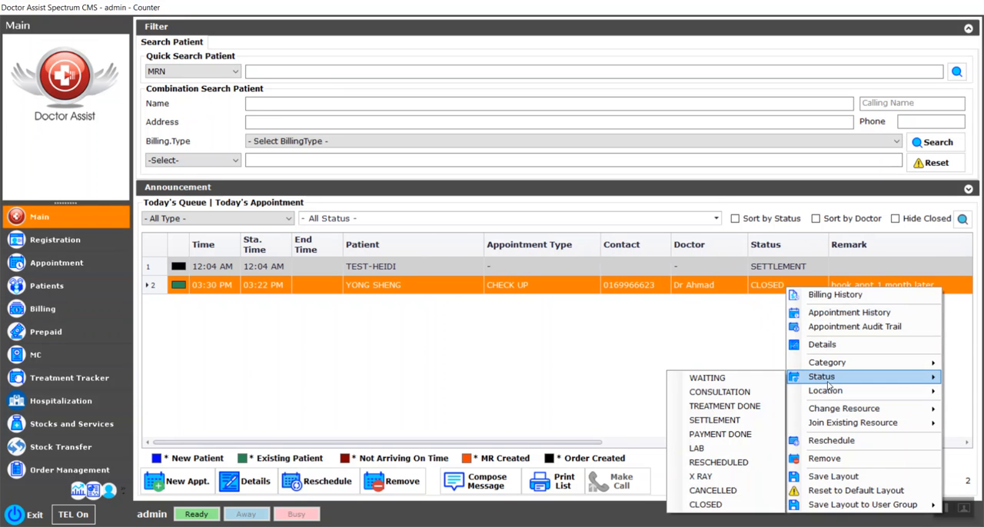
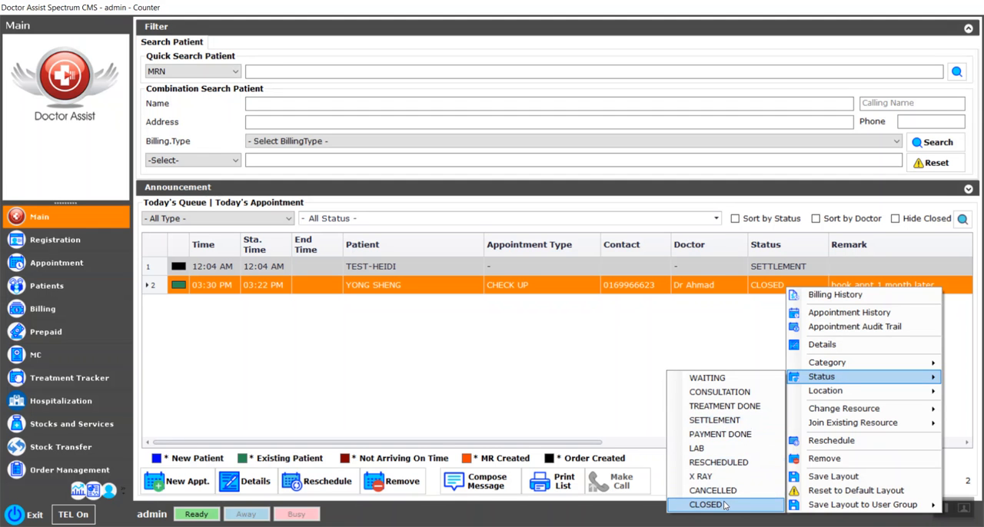
Step: Set the patient's CHECK UP appointment status to CLOSED and hide closed entries from today's queue
left_click(724, 505)
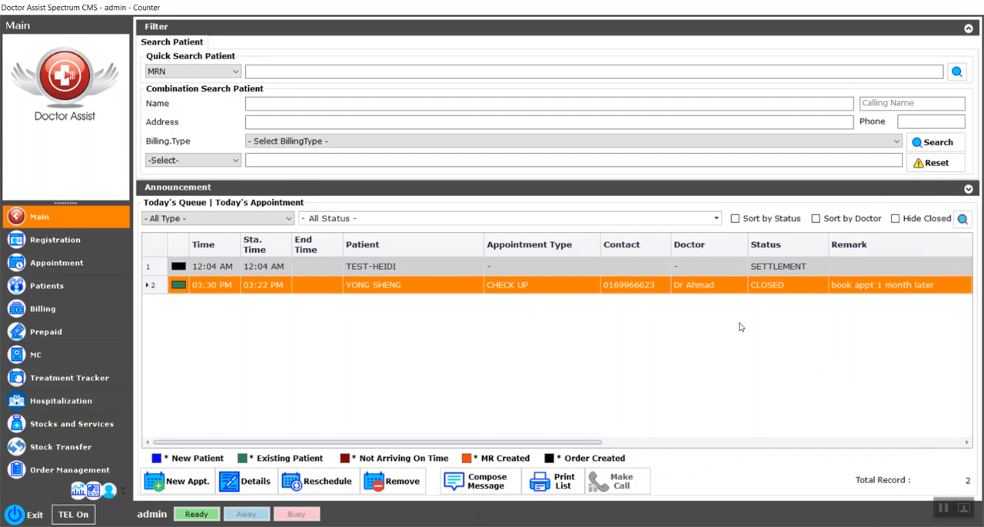
left_click(895, 219)
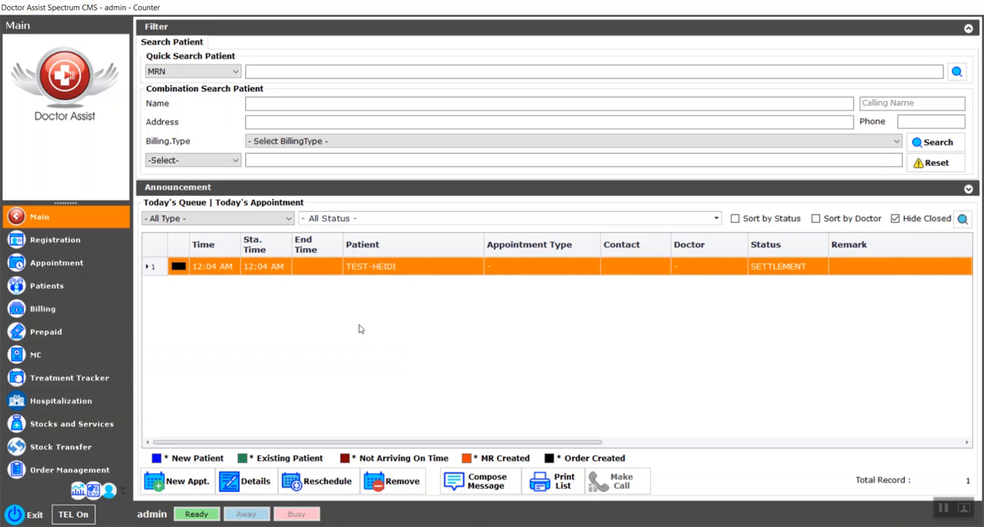
Step: List the bills issued on 12/May/2020 and open the Day End Closing Summary for them
left_click(46, 307)
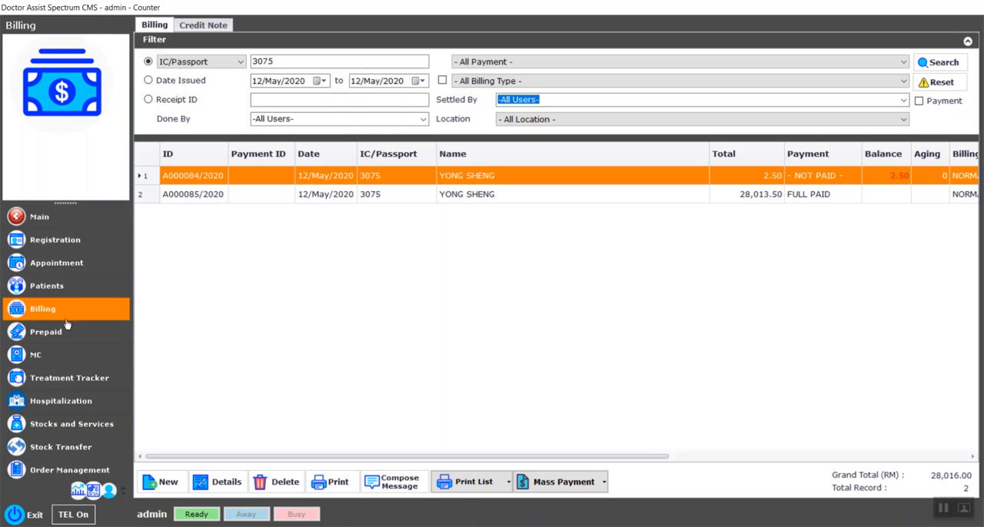
left_click(149, 80)
left_click(927, 61)
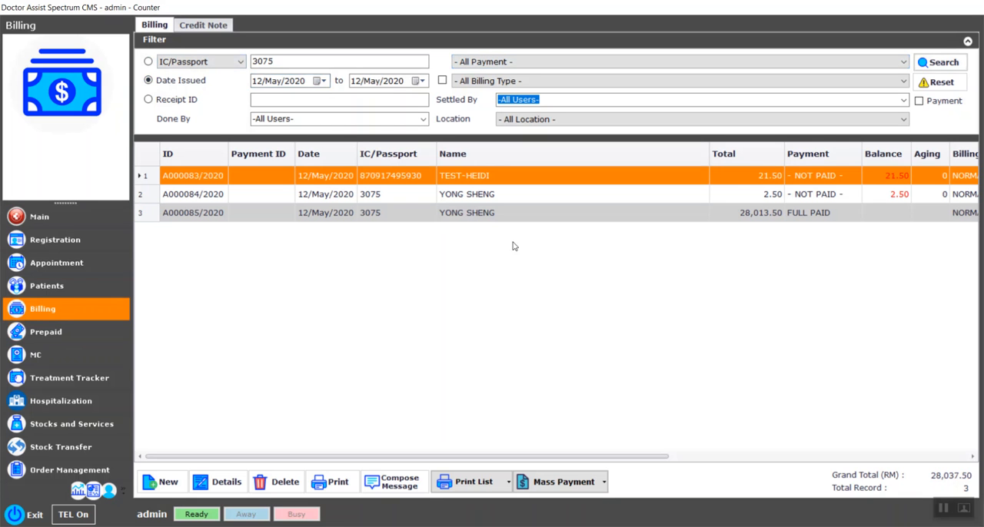
left_click(508, 482)
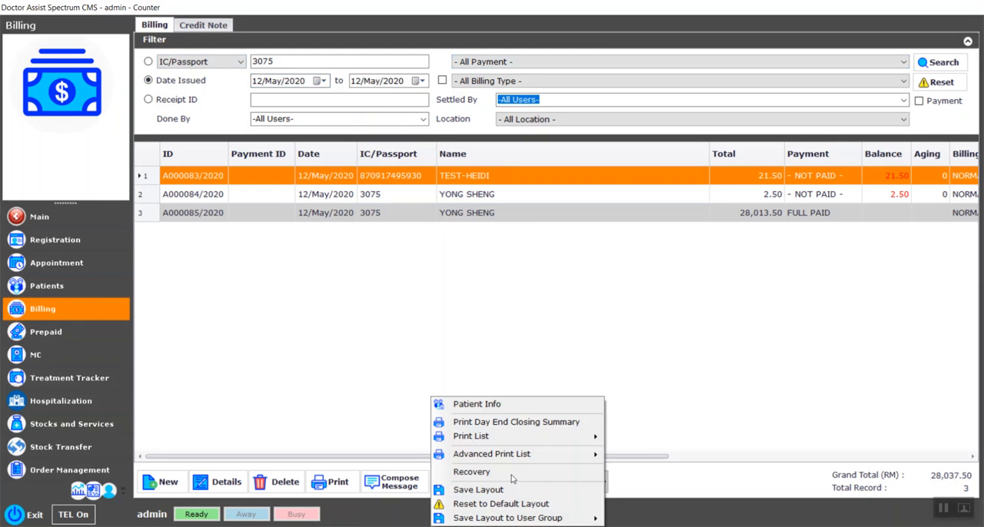
left_click(564, 430)
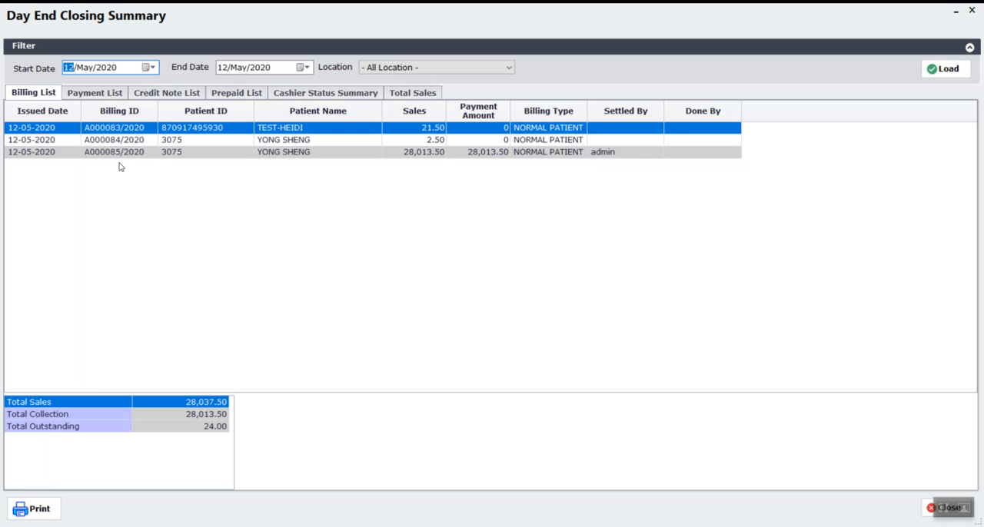
Step: Preview the Day End Closing Summary printout with all six modules included and review the report's pages
left_click(39, 511)
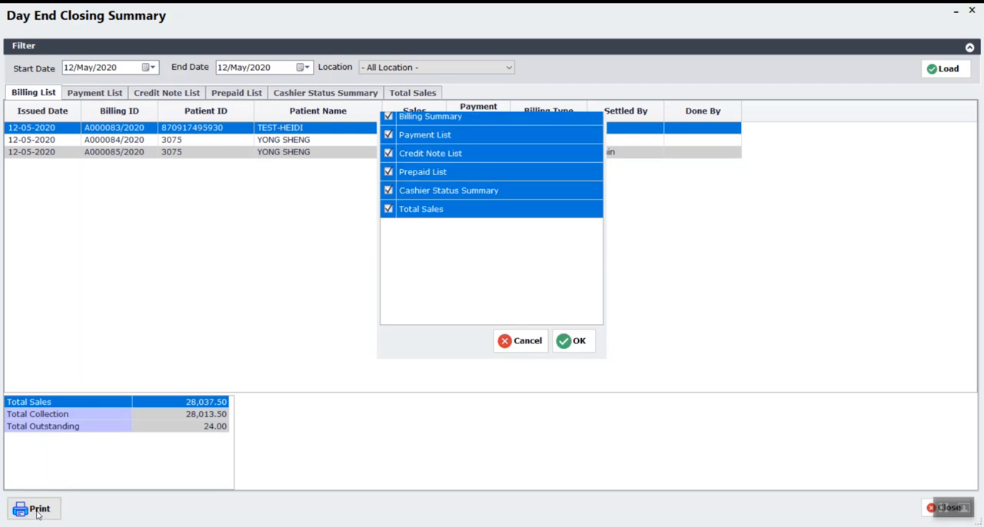
left_click(389, 266)
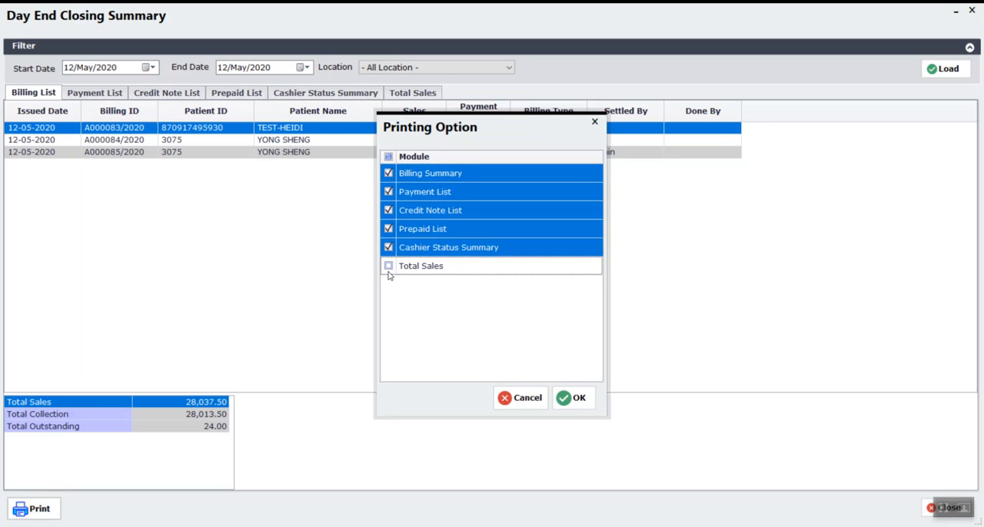
left_click(389, 247)
left_click(390, 229)
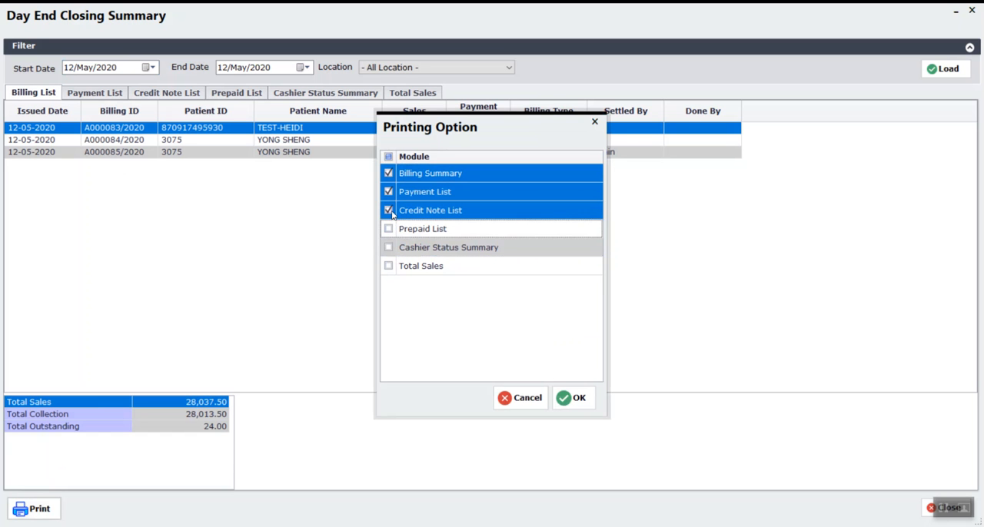
left_click(389, 230)
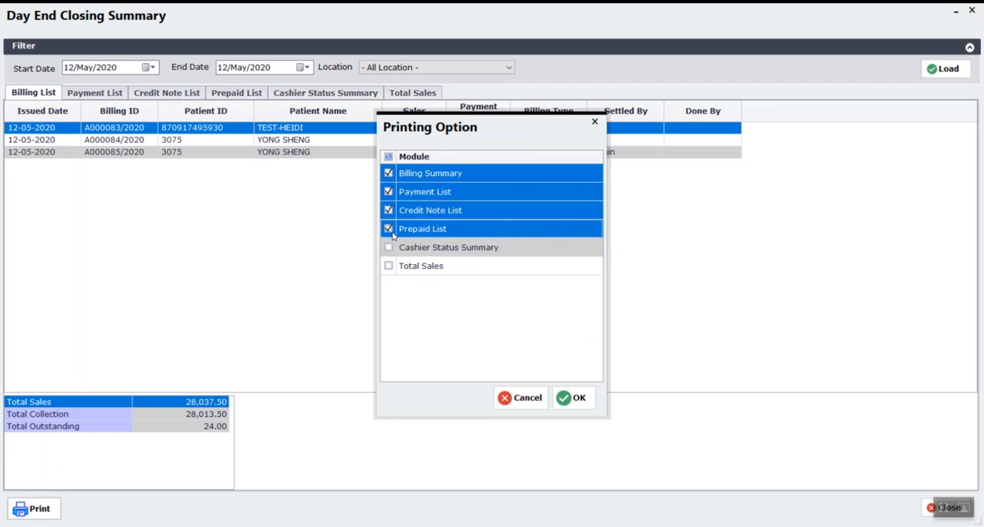
left_click(388, 247)
left_click(388, 266)
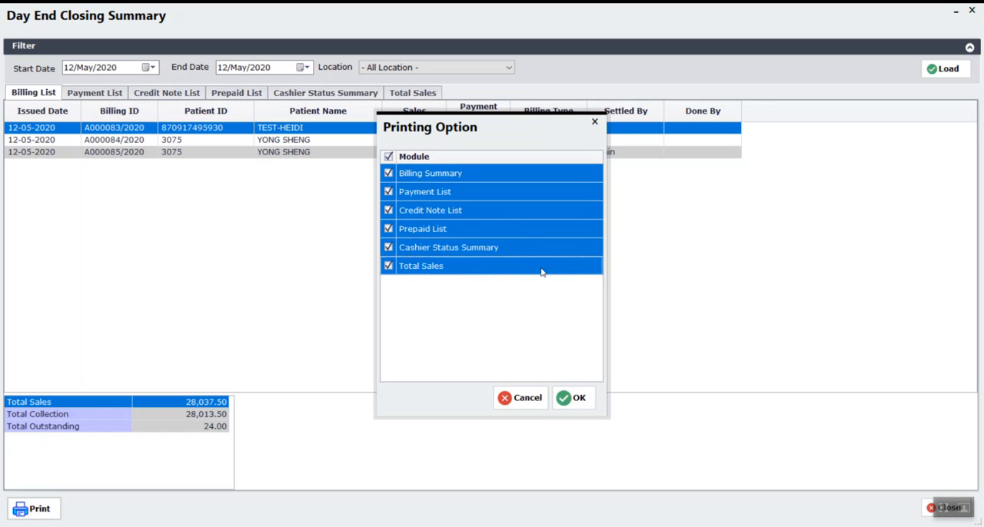
left_click(583, 397)
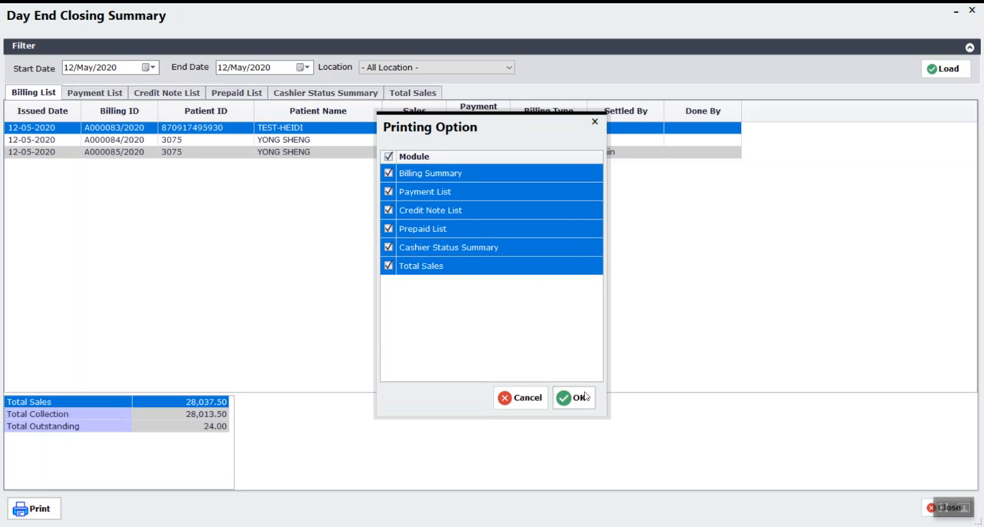
left_click(498, 315)
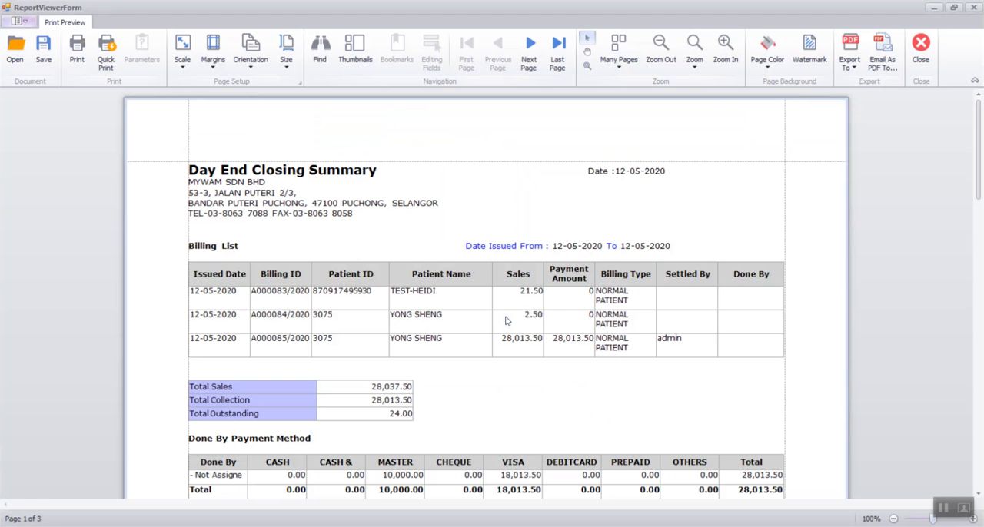
scroll(666, 301, "down", 10)
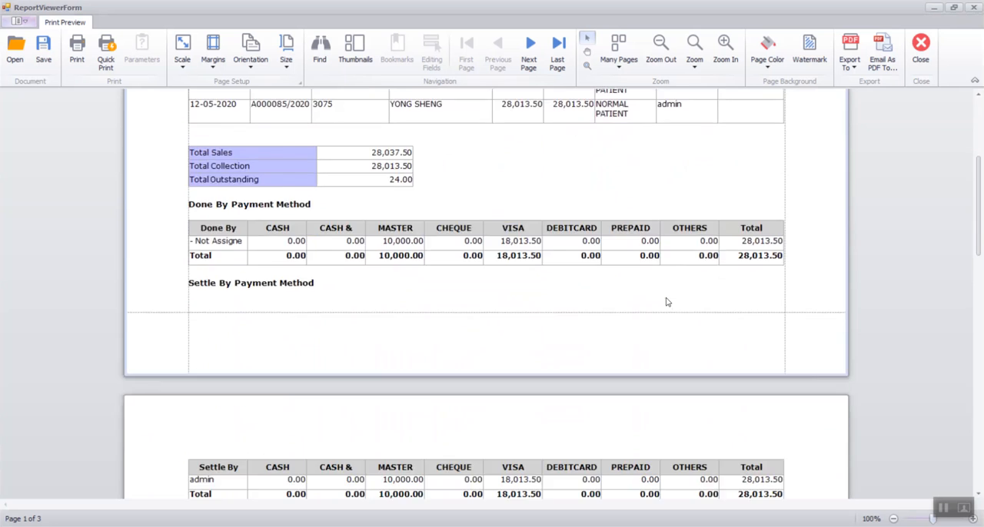
scroll(666, 300, "down", 3)
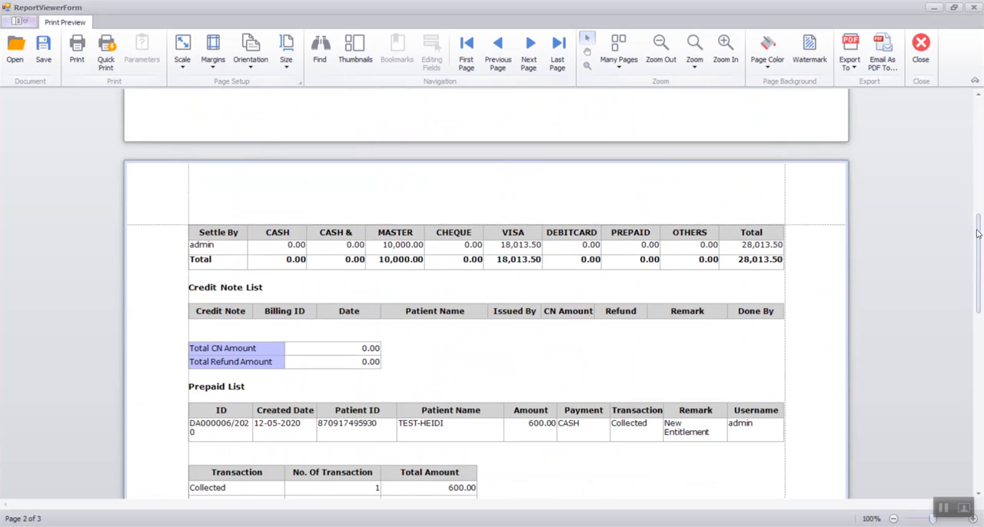
left_click_drag(982, 140, 979, 110)
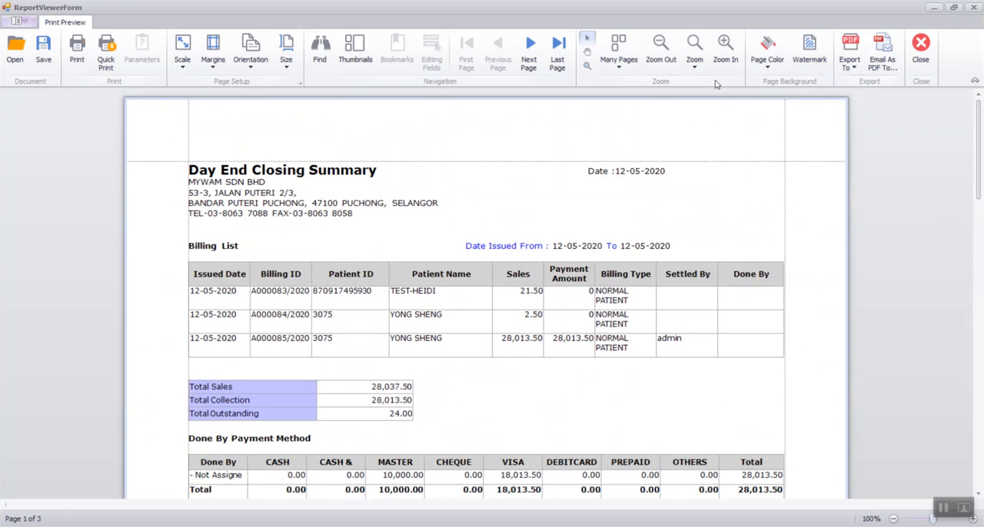
left_click(884, 55)
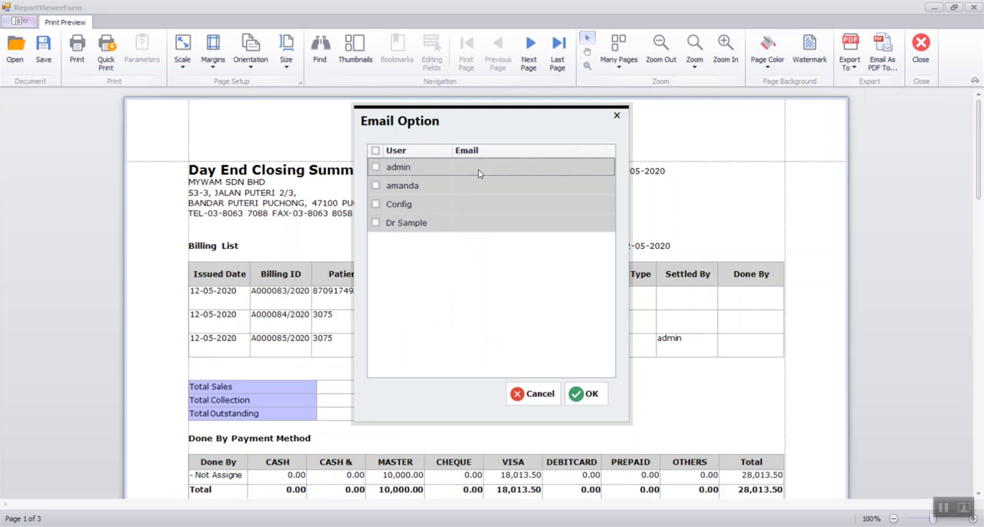
left_click(375, 168)
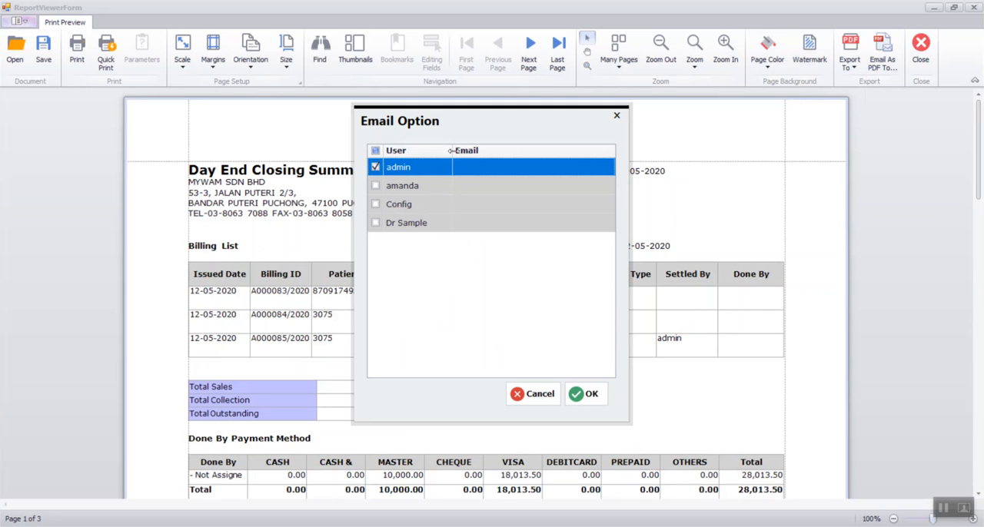
left_click(545, 393)
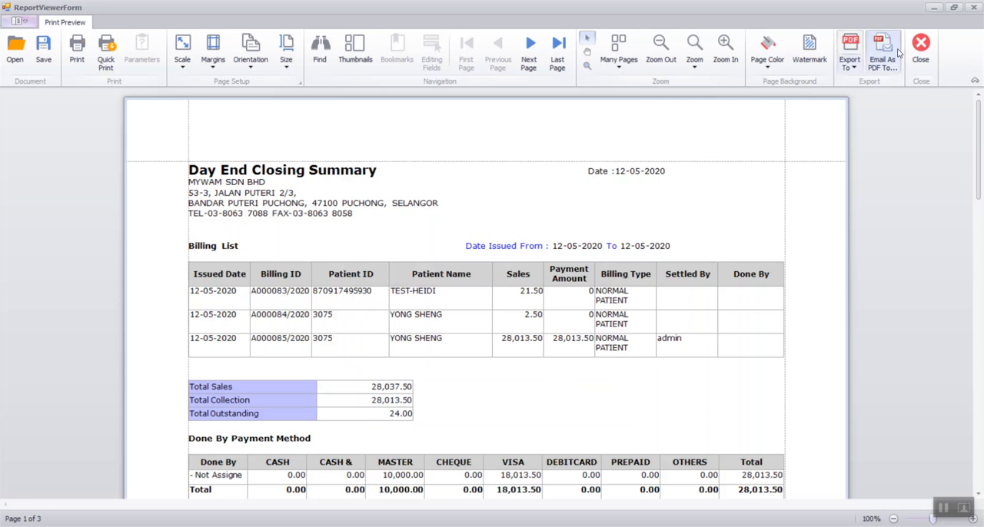
left_click(973, 7)
left_click(973, 10)
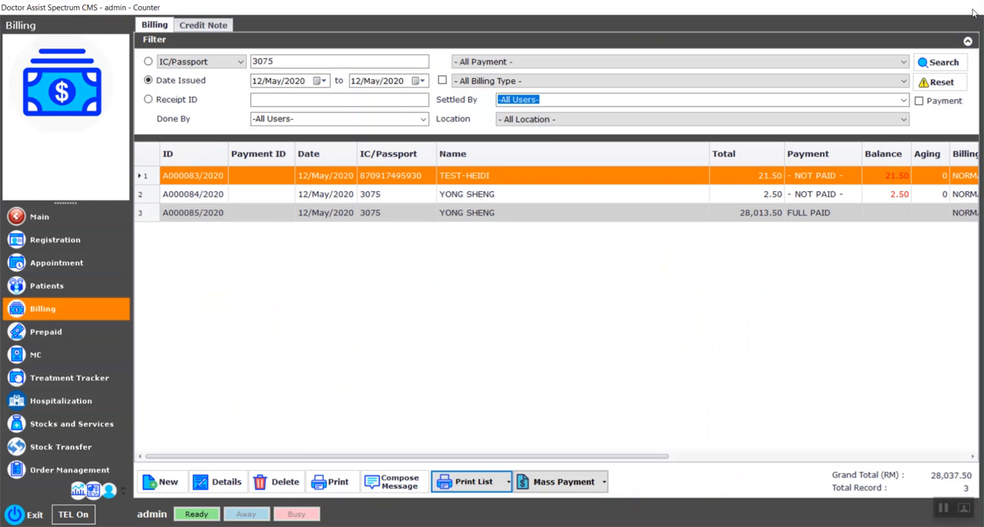
Step: Open the admin user's details, fill in the user's e-mail address and save the record
left_click(111, 492)
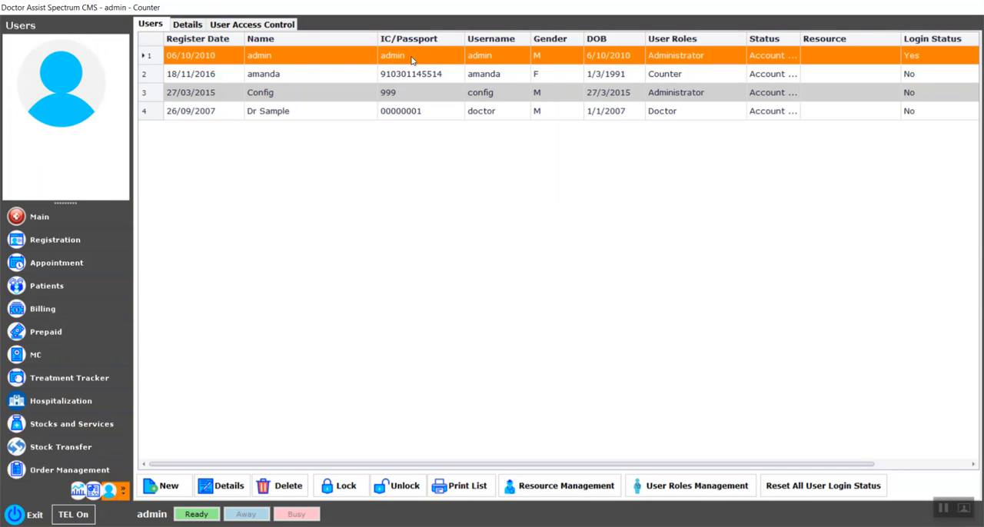
double_click(411, 61)
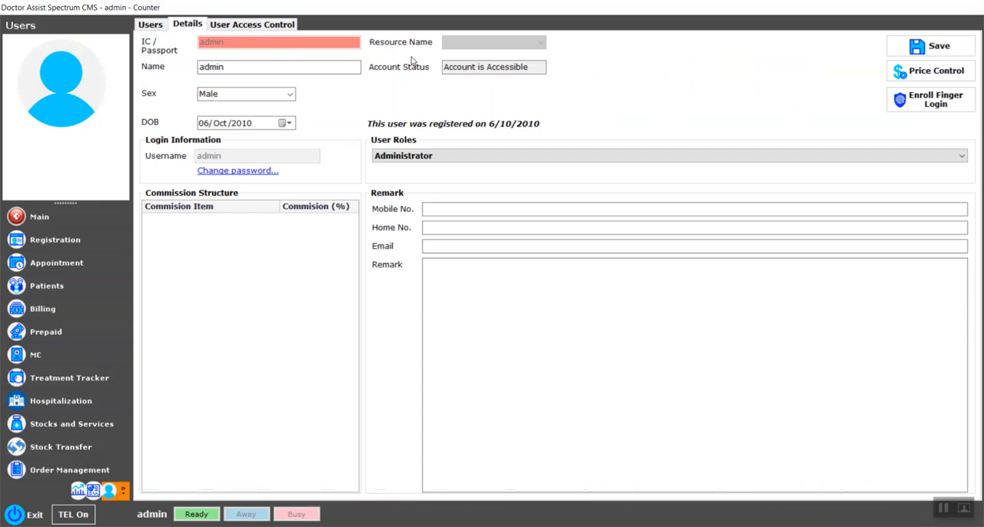
left_click(439, 246)
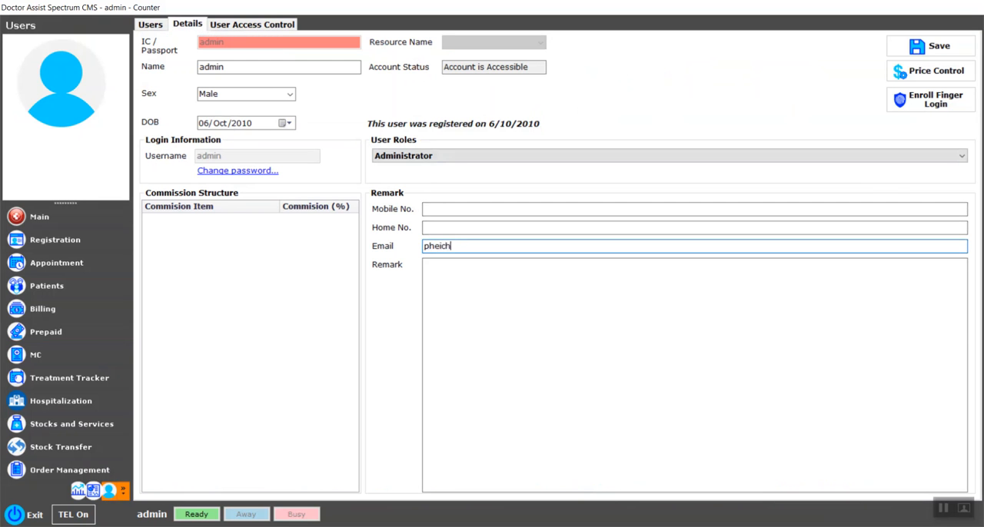
left_click(944, 52)
left_click(558, 315)
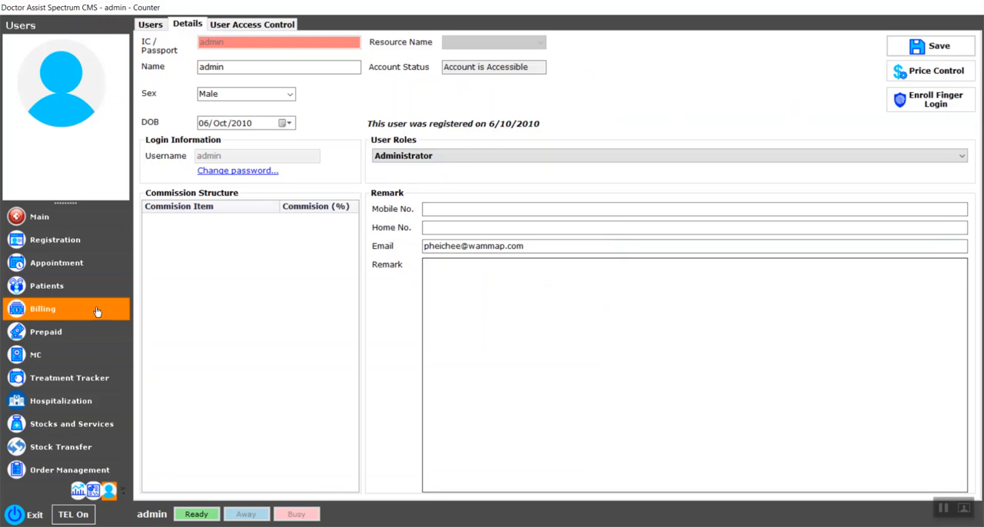
Step: Reopen the Day End Closing Summary from billing and generate its print preview with all modules included
left_click(84, 312)
left_click(509, 481)
left_click(544, 422)
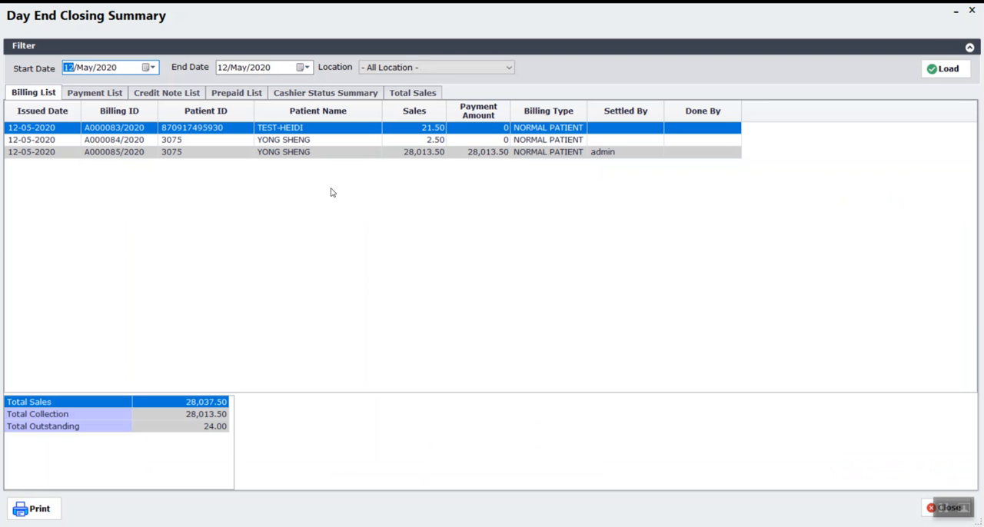
left_click(48, 511)
left_click(575, 397)
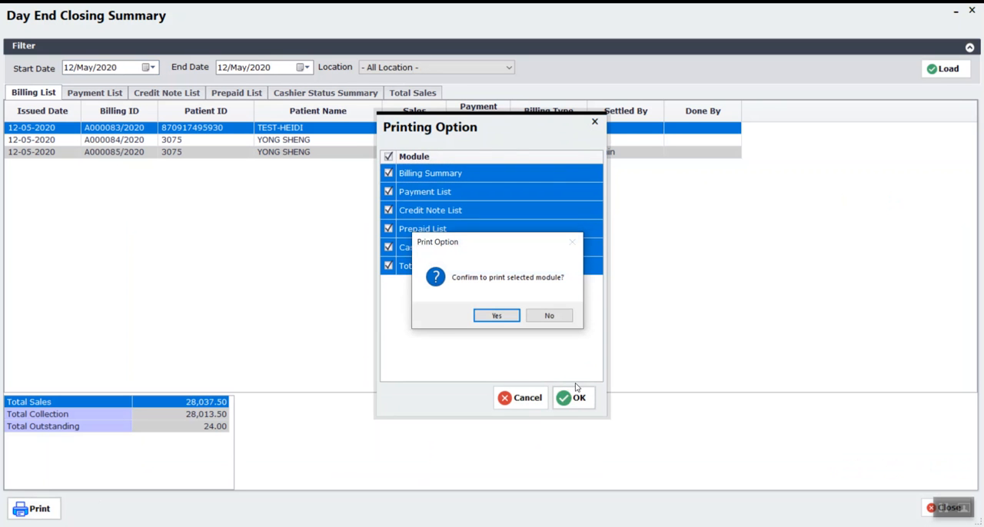
left_click(511, 322)
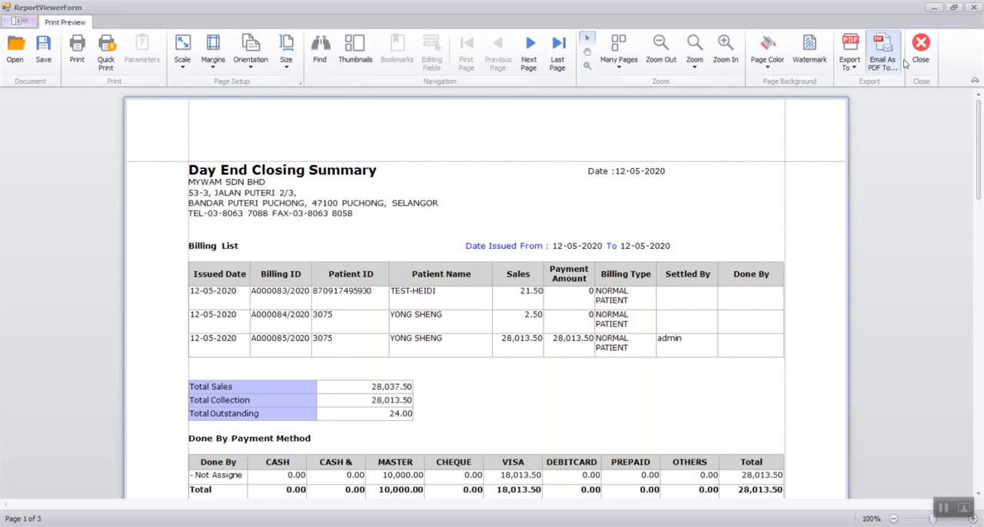
Step: Email the closing summary report as a PDF to the admin user and close the preview
left_click(892, 59)
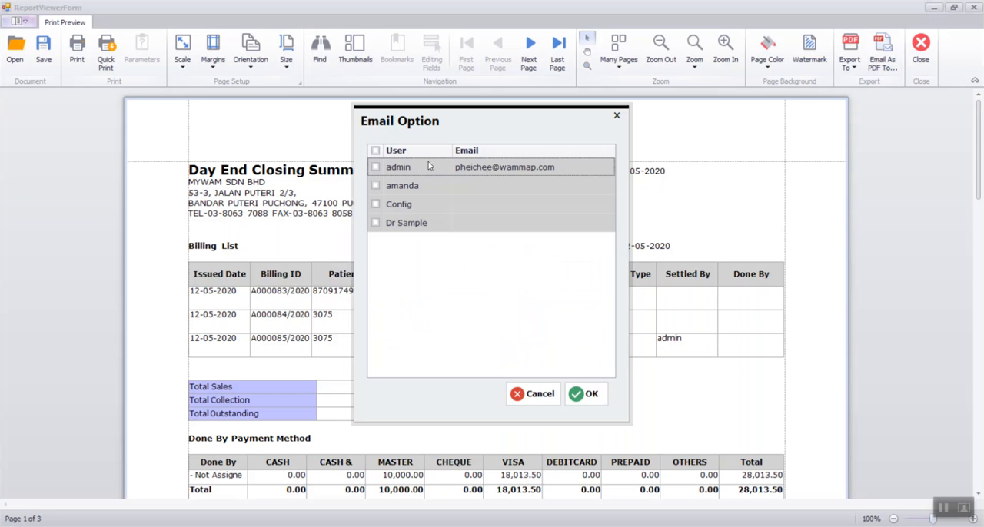
left_click(375, 166)
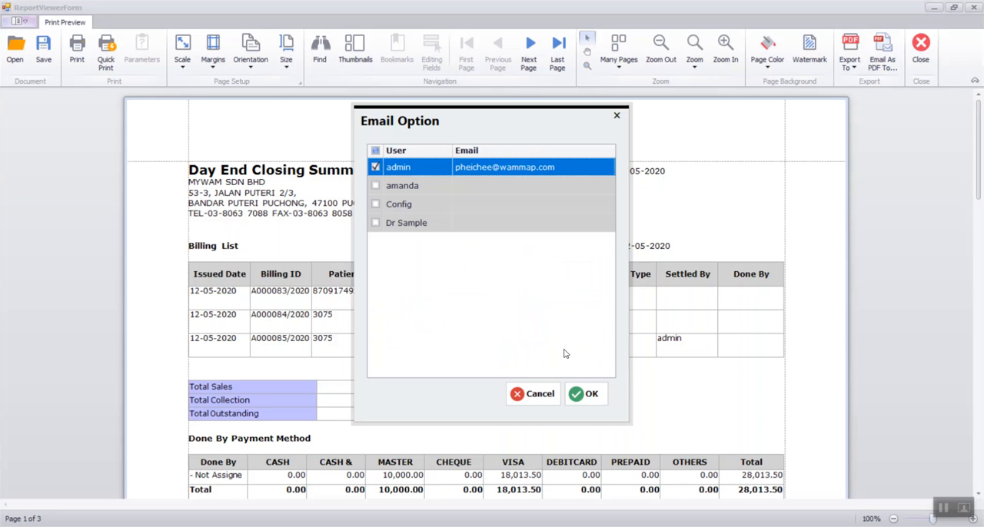
left_click(584, 395)
left_click(973, 7)
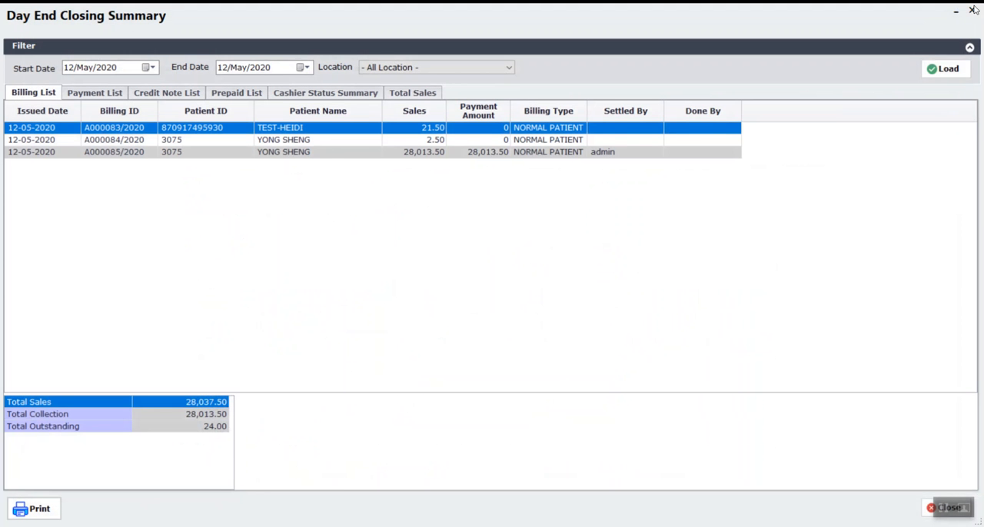
Step: Review the summary's payment, credit note, prepaid, cashier status and total sales sections, close it and return to today's queue
left_click(100, 93)
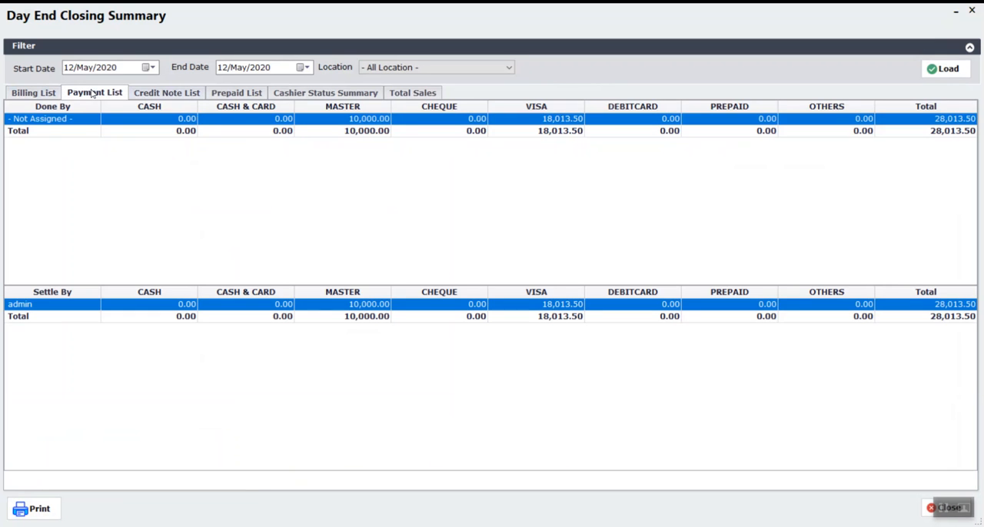
left_click(143, 97)
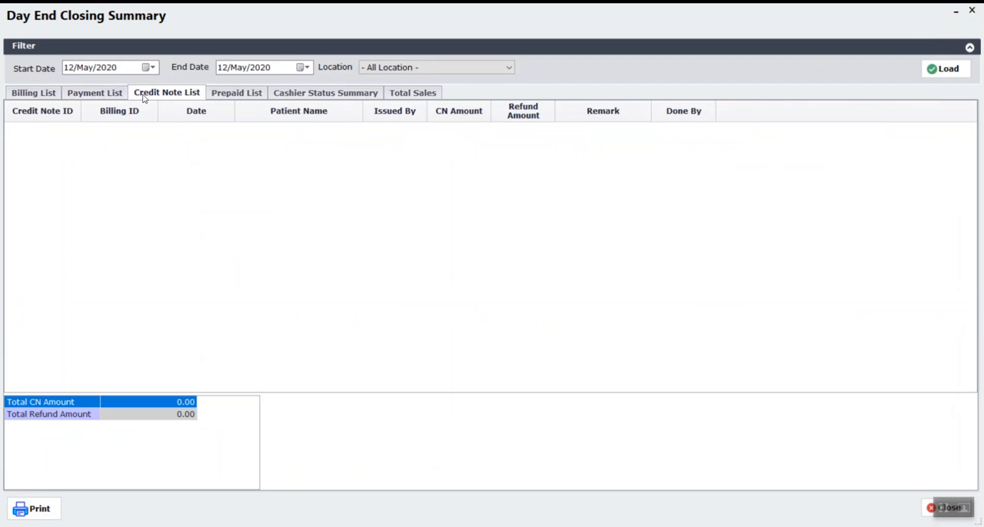
left_click(235, 93)
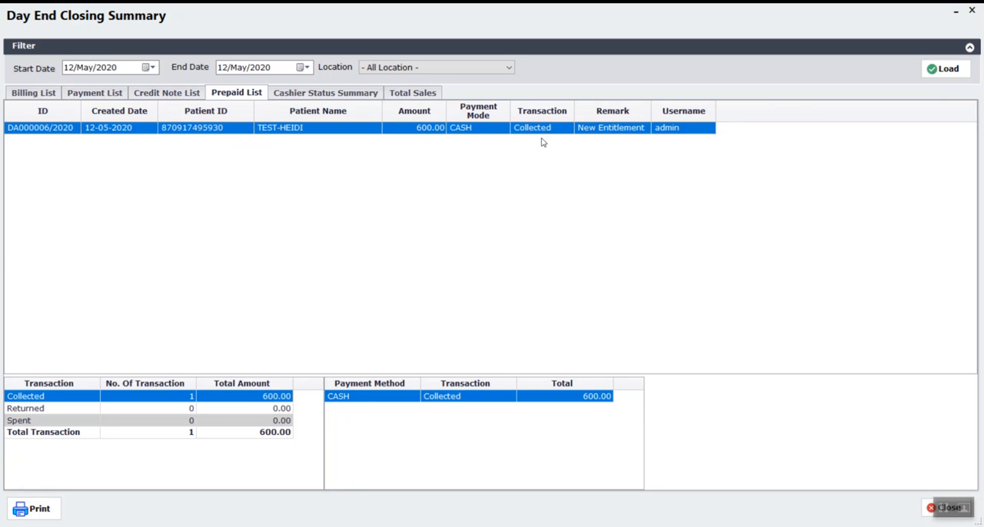
left_click(333, 95)
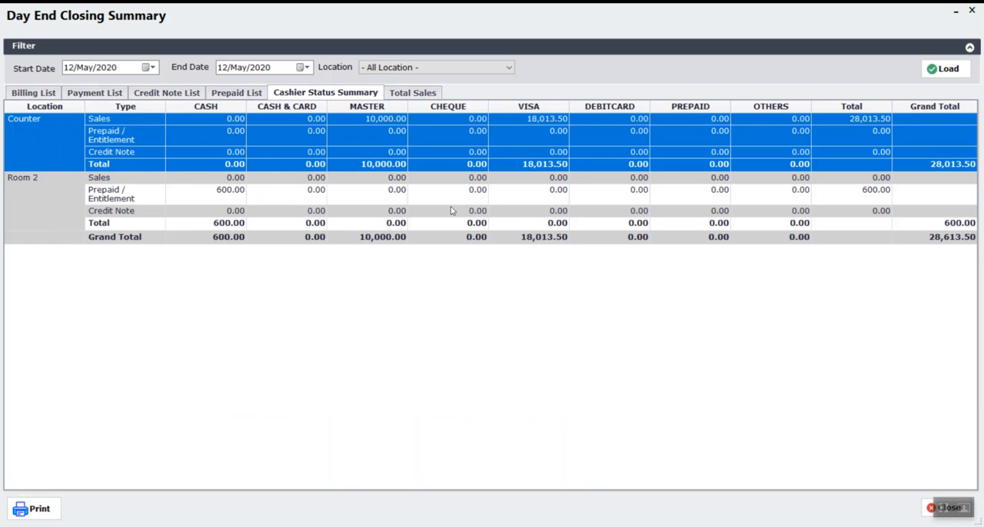
left_click(419, 93)
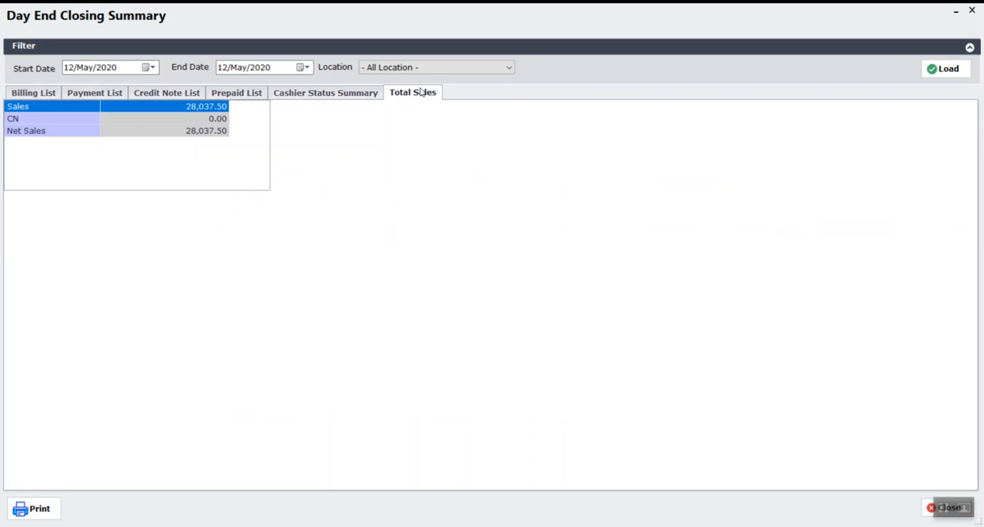
left_click(974, 13)
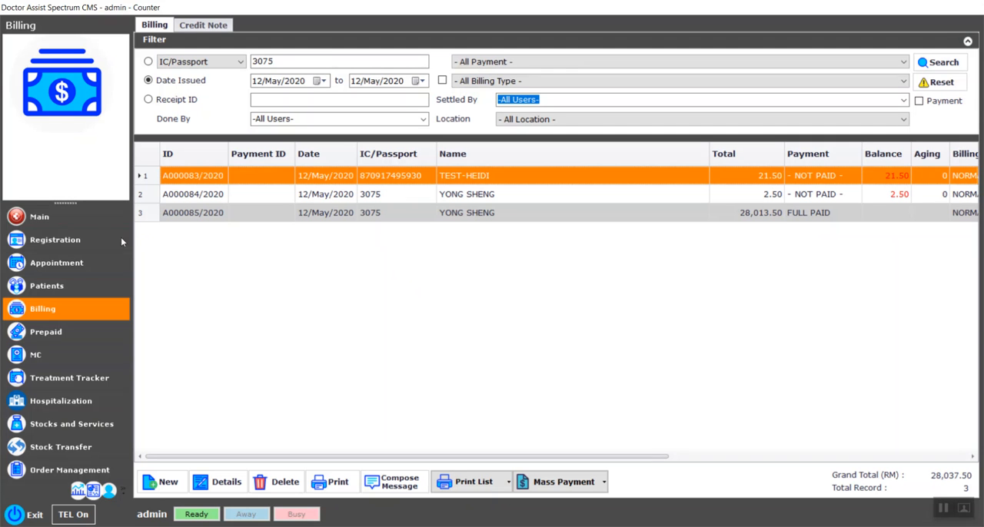
left_click(52, 228)
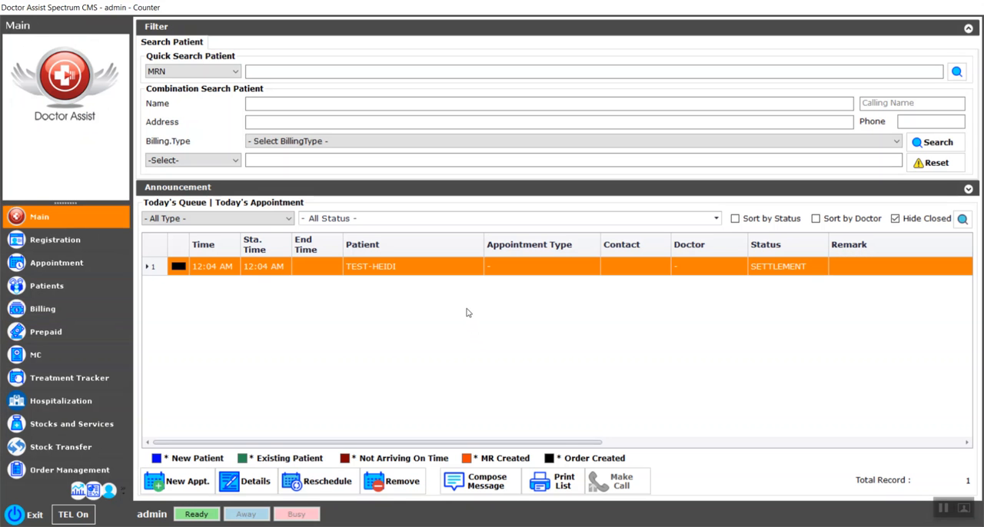